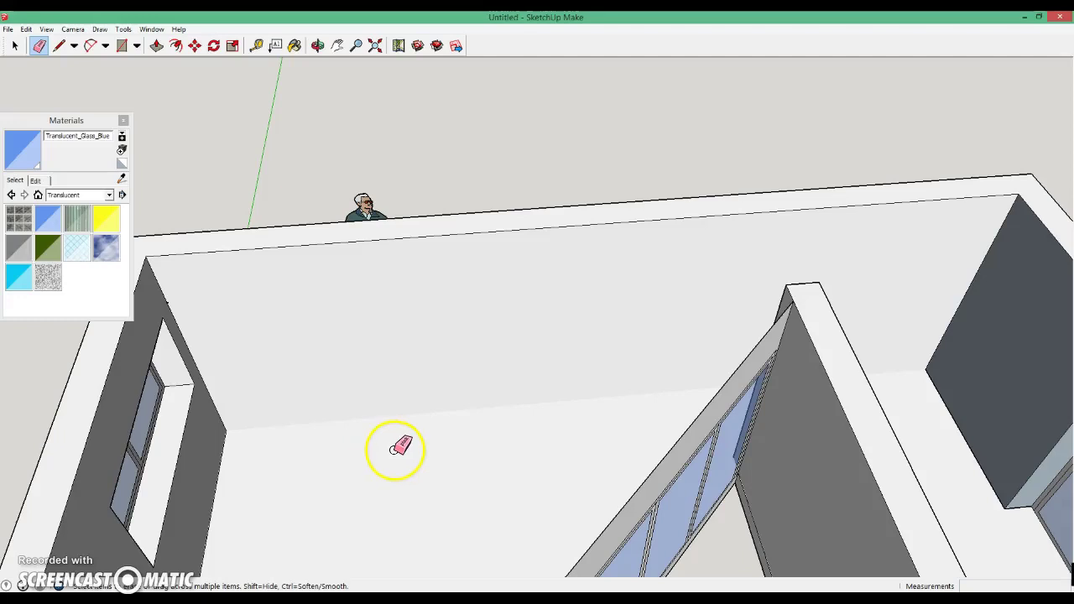
- Delete the blank face over the back wall to reveal its double window, glass door and narrow window
click(14, 45)
click(462, 329)
key(Delete)
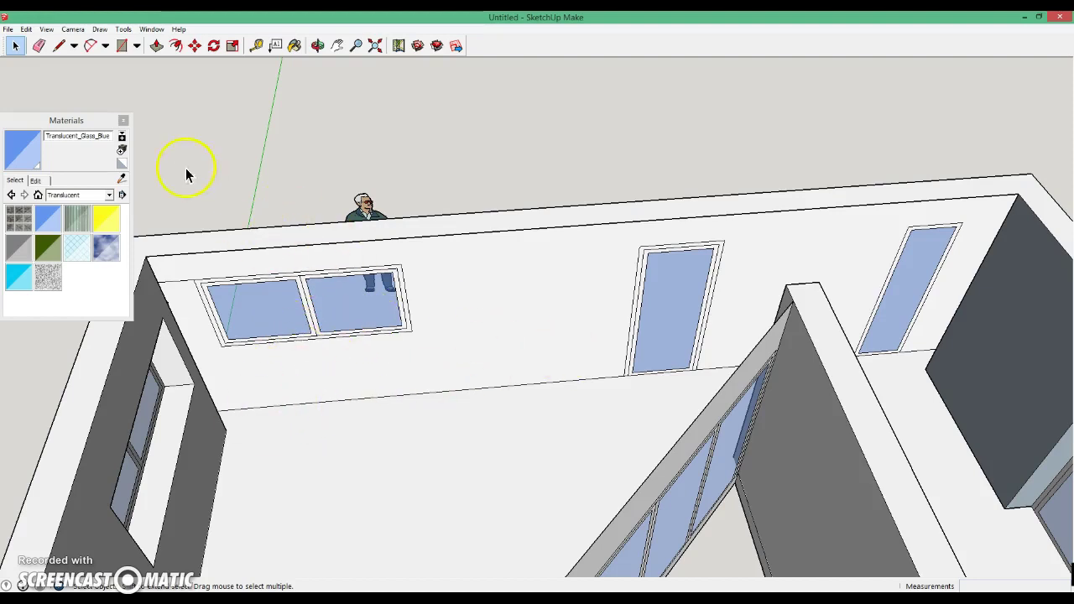
- Start a line at the back wall's upper left corner, running about 8406 mm along the wall
click(59, 45)
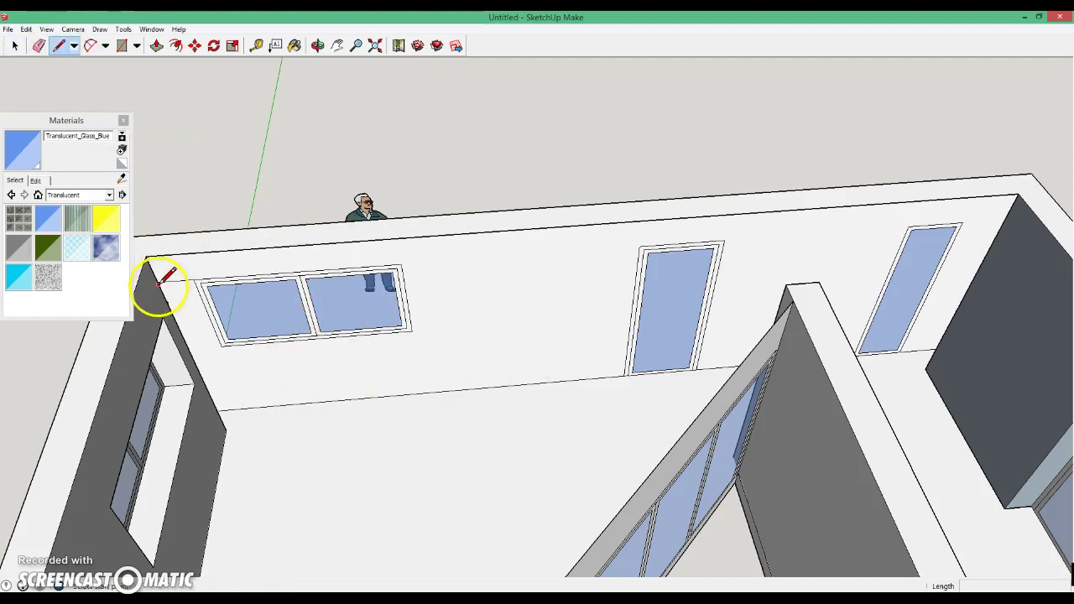
mouse_move(245, 300)
middle_down()
mouse_move(125, 305)
mouse_move(156, 269)
mouse_move(241, 217)
middle_up()
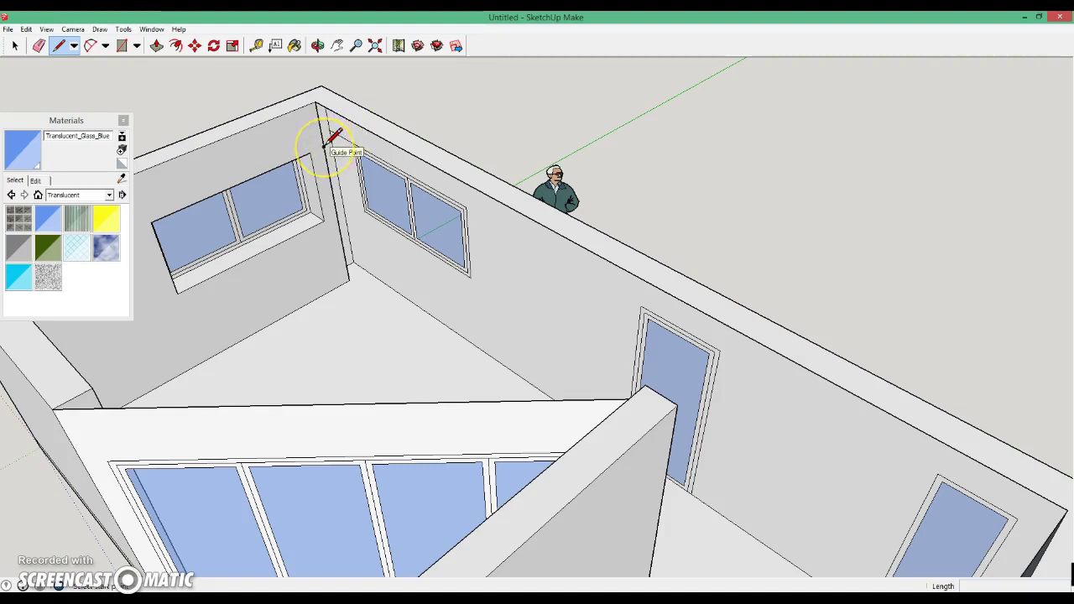
mouse_move(340, 173)
middle_down()
mouse_move(520, 53)
mouse_move(449, 89)
middle_up()
click(261, 195)
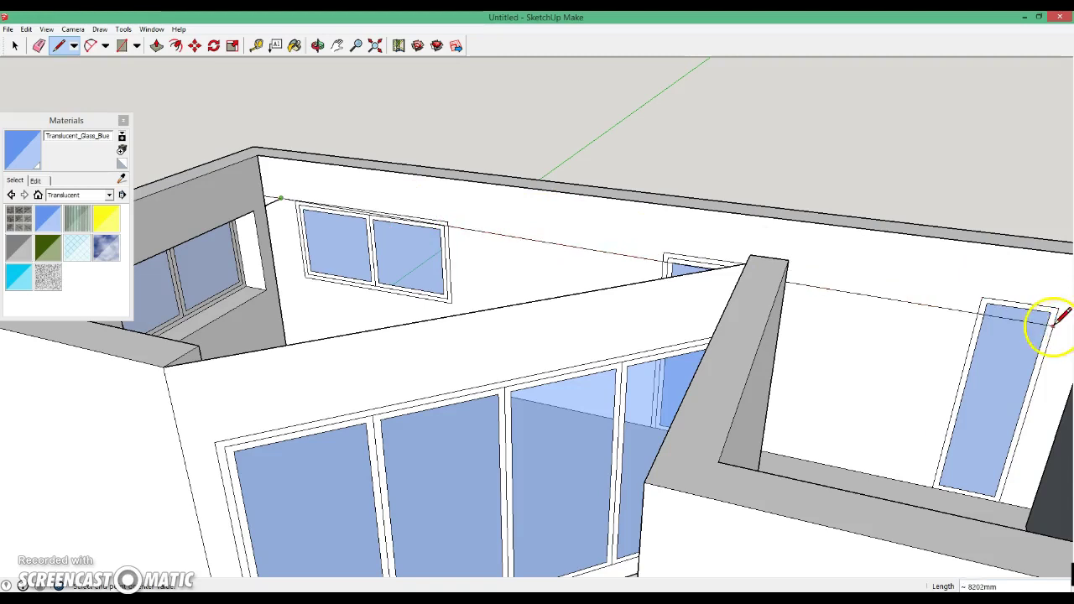
middle_drag(1012, 289, 1059, 267)
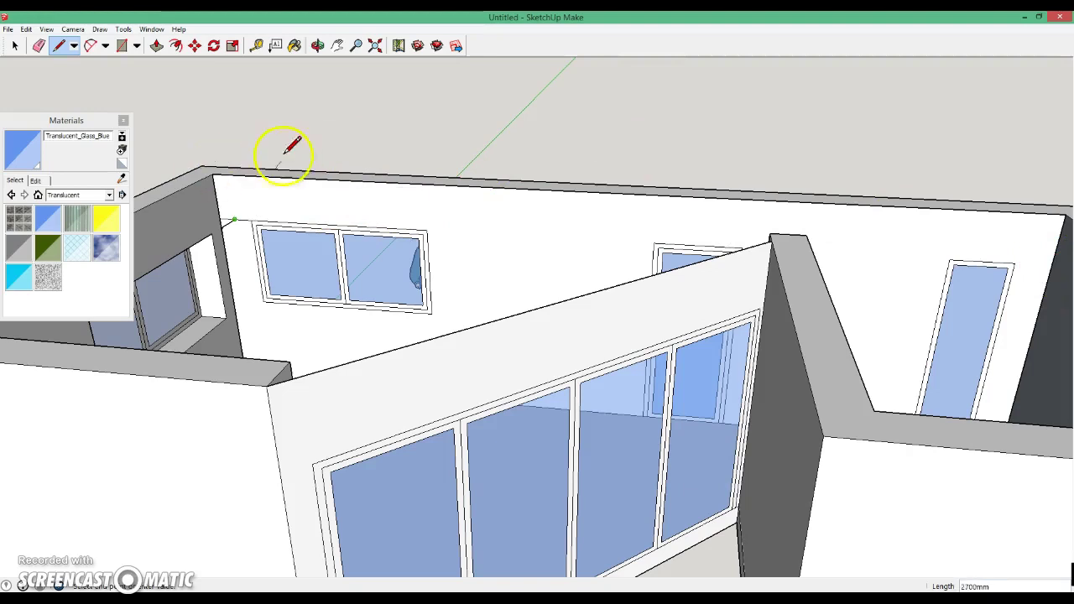
- Trace an edge along the back wall's top, from one corner to the far wall edge
scroll(235, 218, up, 2)
scroll(210, 239, up, 2)
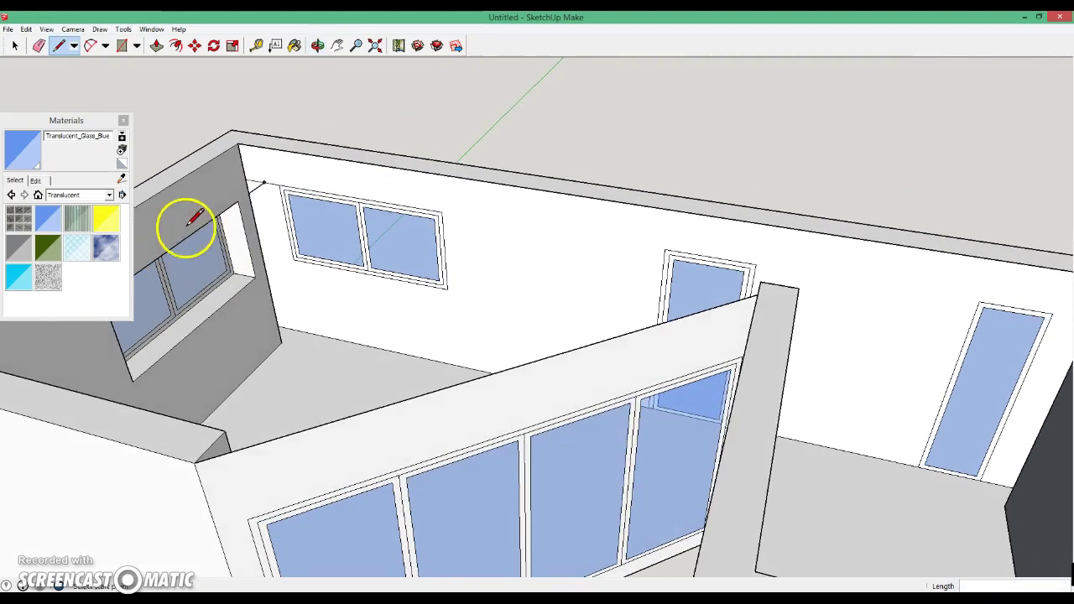
scroll(272, 176, up, 2)
scroll(262, 186, up, 3)
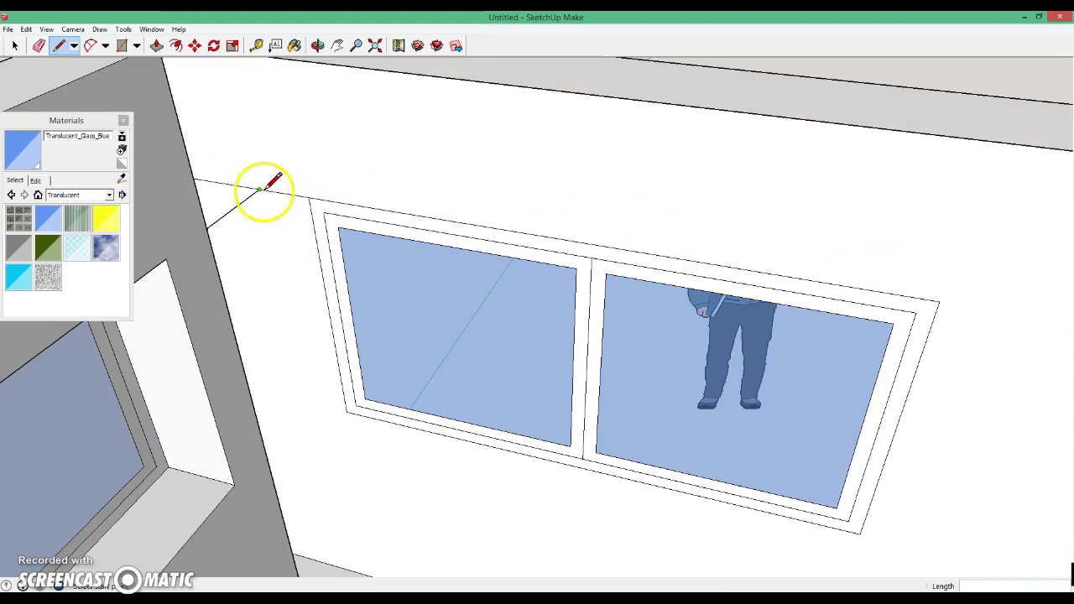
click(260, 188)
middle_drag(719, 240, 1048, 285)
mouse_move(1007, 188)
middle_down()
mouse_move(991, 164)
mouse_move(1019, 137)
mouse_move(912, 178)
mouse_move(1049, 177)
mouse_move(1034, 170)
mouse_move(311, 257)
middle_up()
middle_drag(820, 79, 398, 244)
click(562, 204)
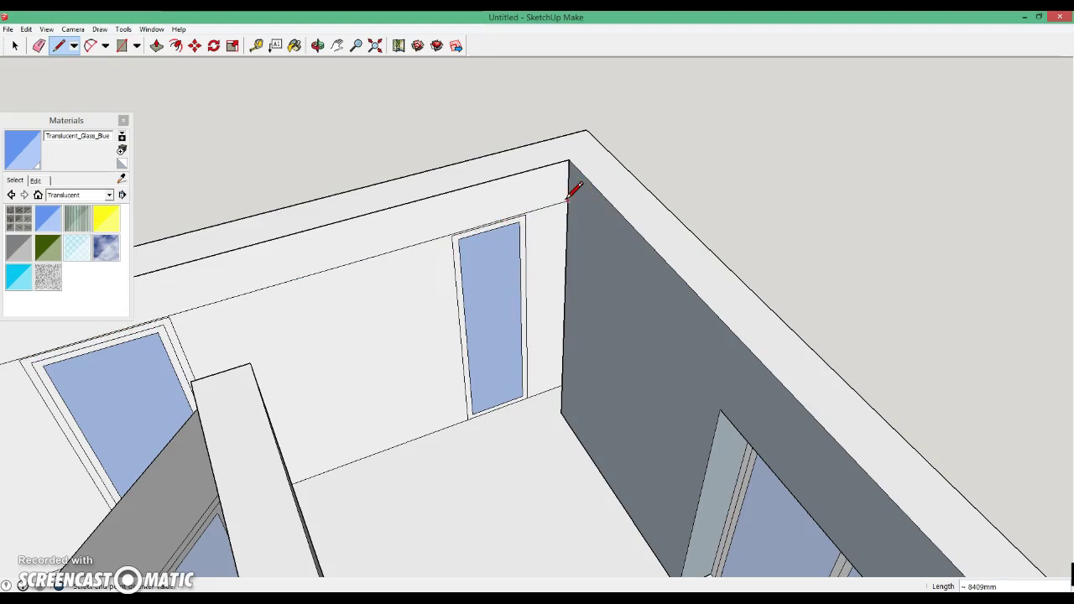
mouse_move(562, 204)
middle_down()
mouse_move(780, 208)
mouse_move(820, 163)
middle_up()
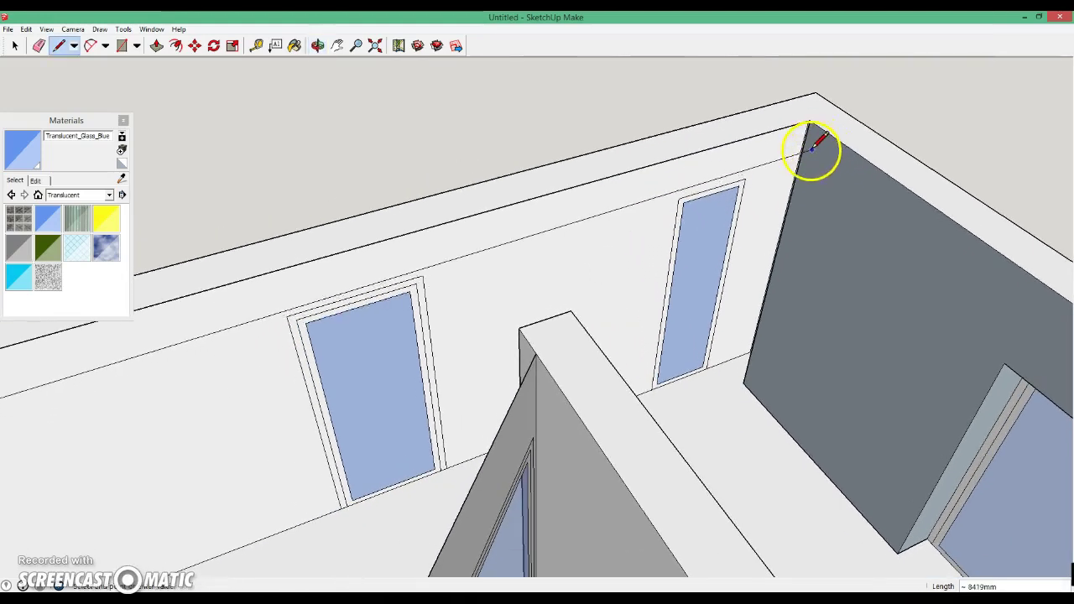
mouse_move(762, 209)
middle_down()
mouse_move(787, 211)
mouse_move(825, 179)
middle_up()
click(750, 138)
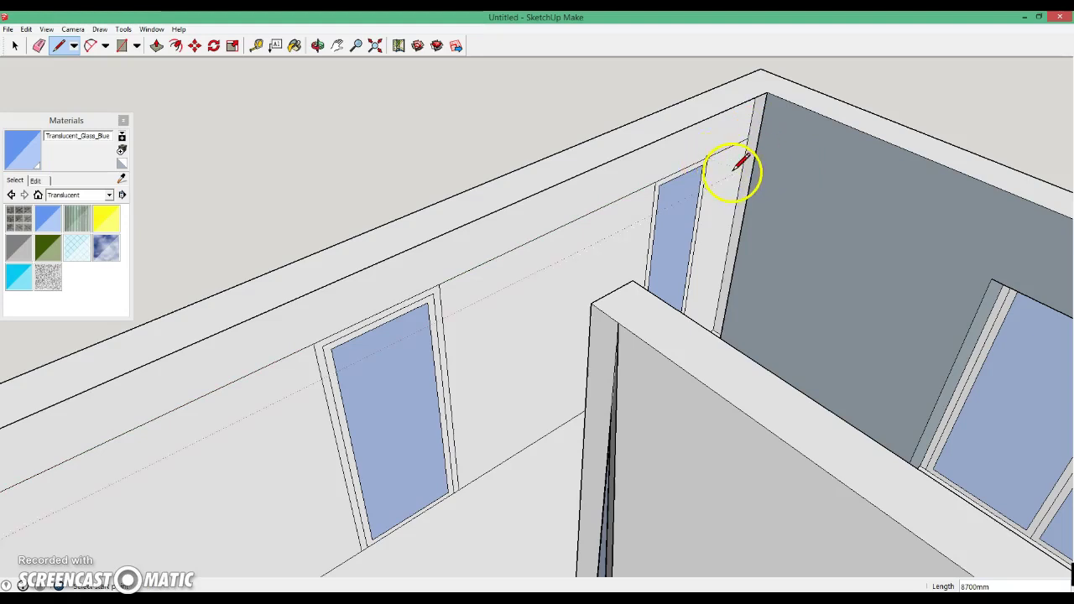
- Draw 300 mm and 2100 mm edges at the inner corner, closing a strip face beside the narrow window
mouse_move(753, 151)
middle_down()
mouse_move(599, 197)
mouse_move(697, 192)
mouse_move(734, 143)
middle_up()
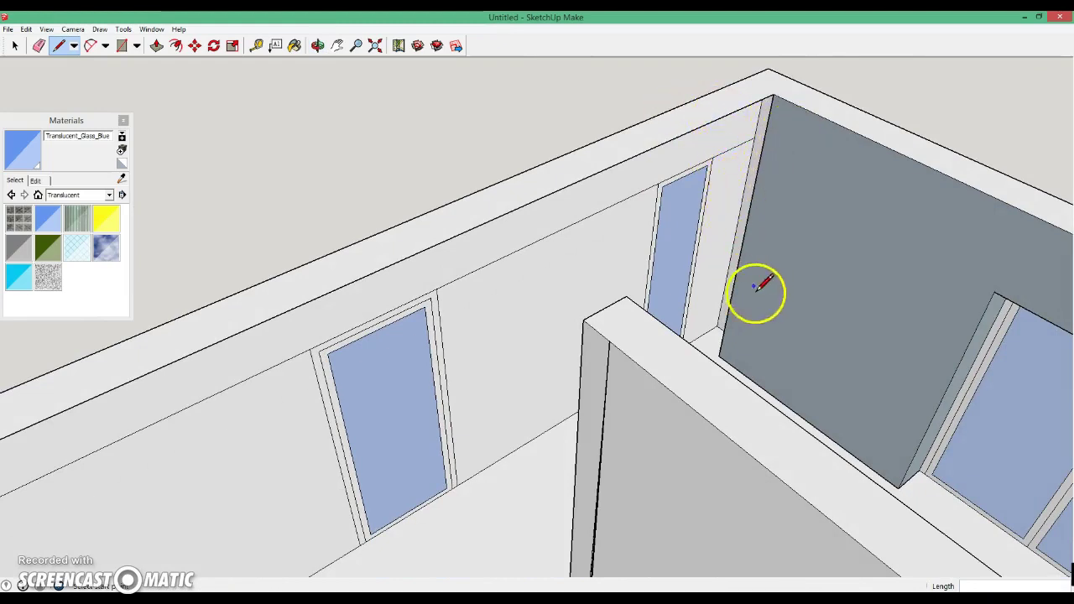
middle_drag(731, 317, 758, 363)
click(747, 393)
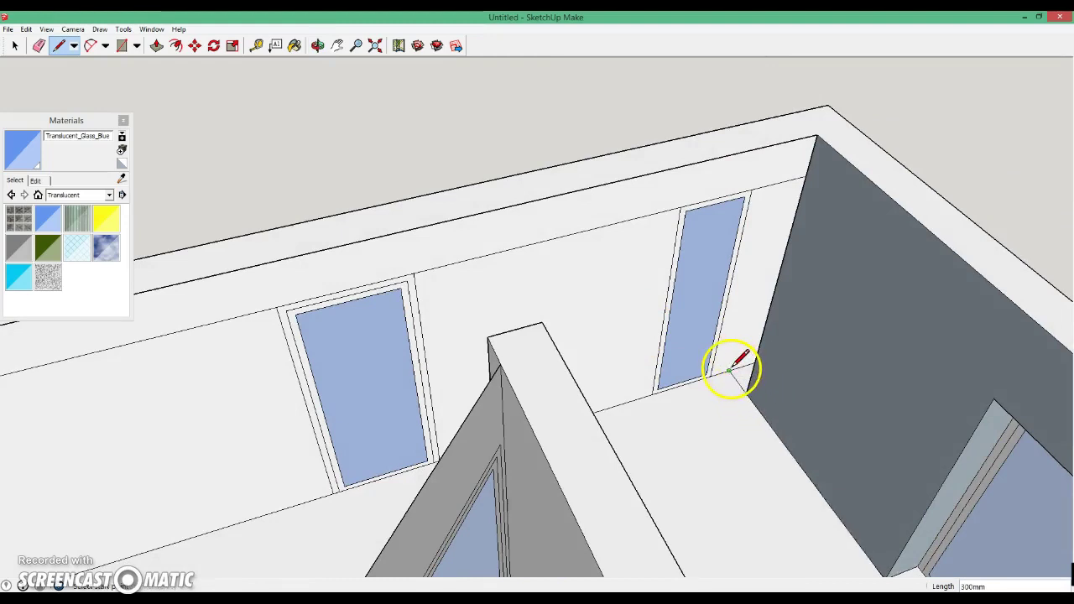
click(775, 183)
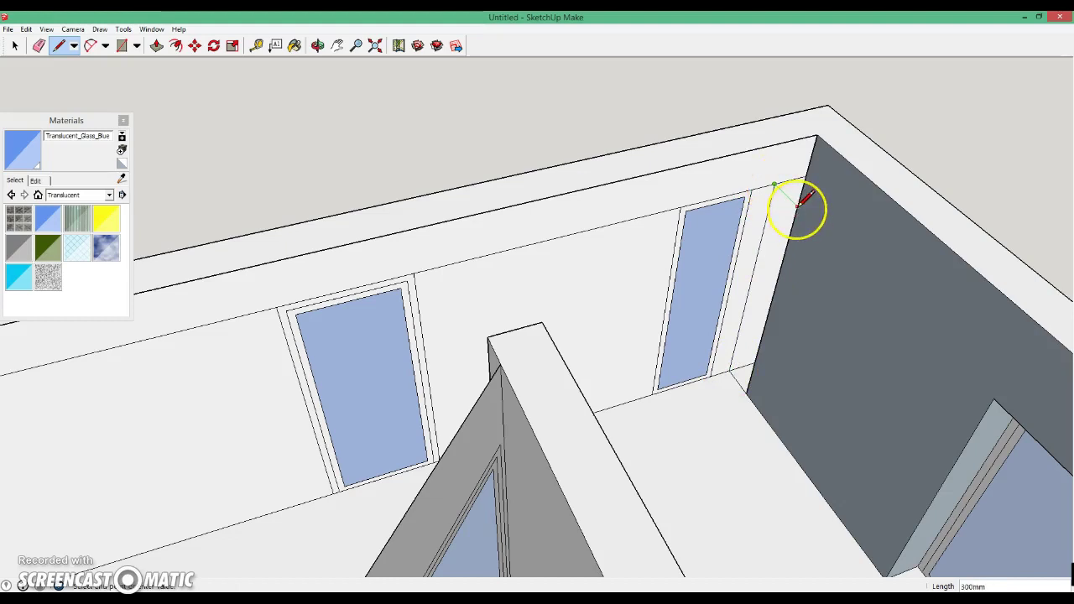
click(798, 206)
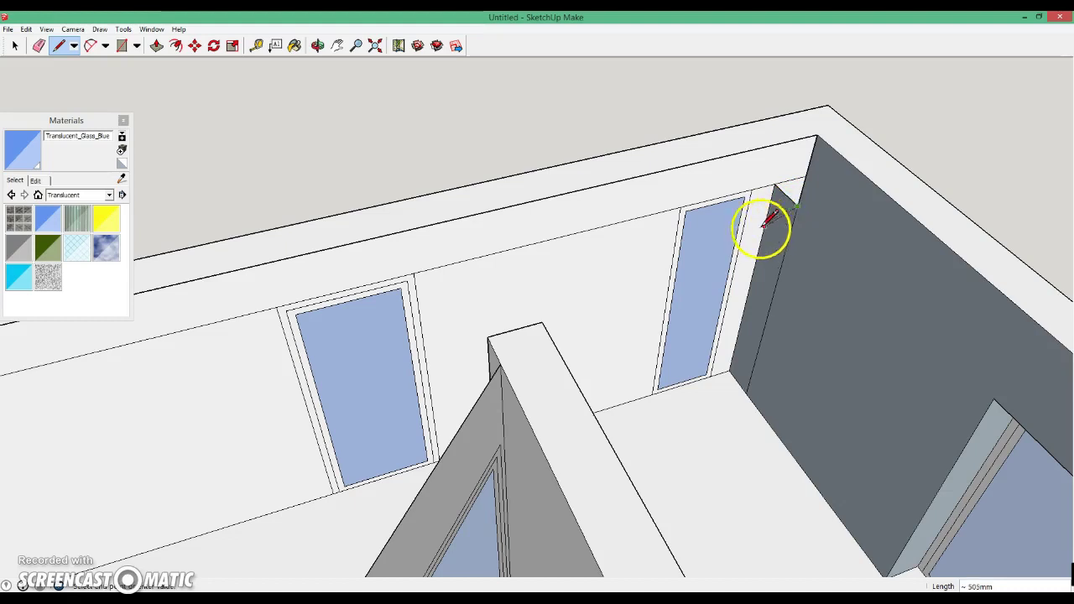
mouse_move(293, 336)
middle_down()
mouse_move(24, 335)
mouse_move(105, 181)
mouse_move(575, 223)
middle_up()
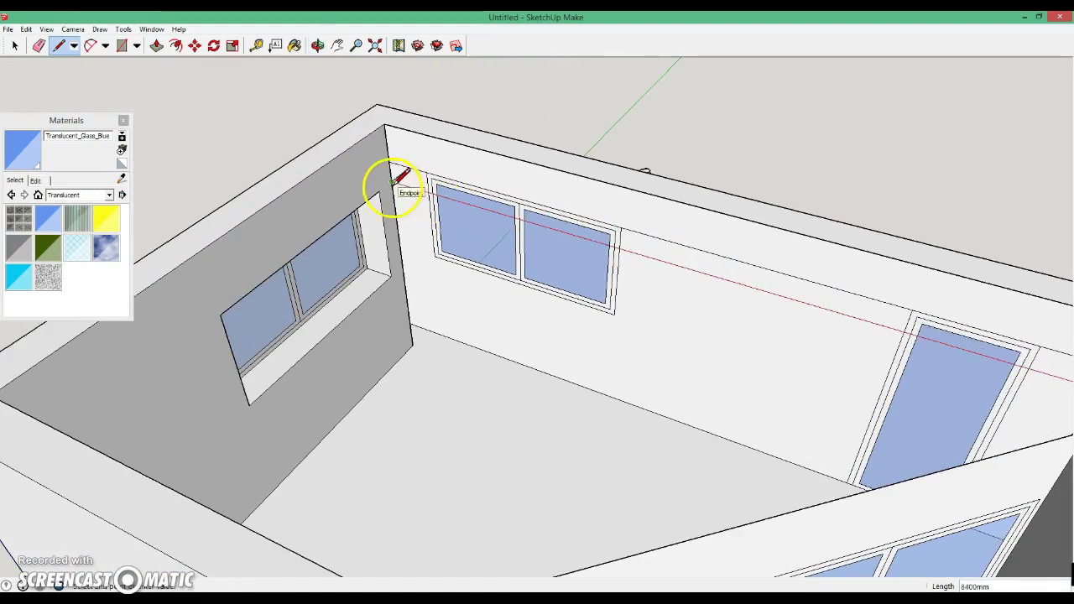
click(392, 182)
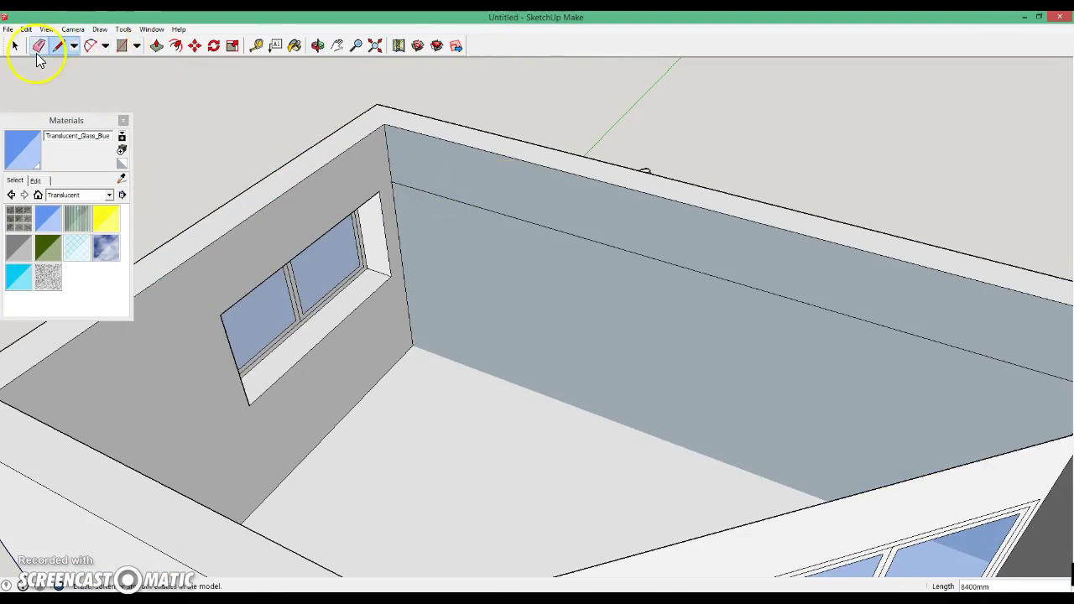
- Delete the lower face on the back wall, leaving the grey top strip
click(14, 45)
click(572, 285)
key(Delete)
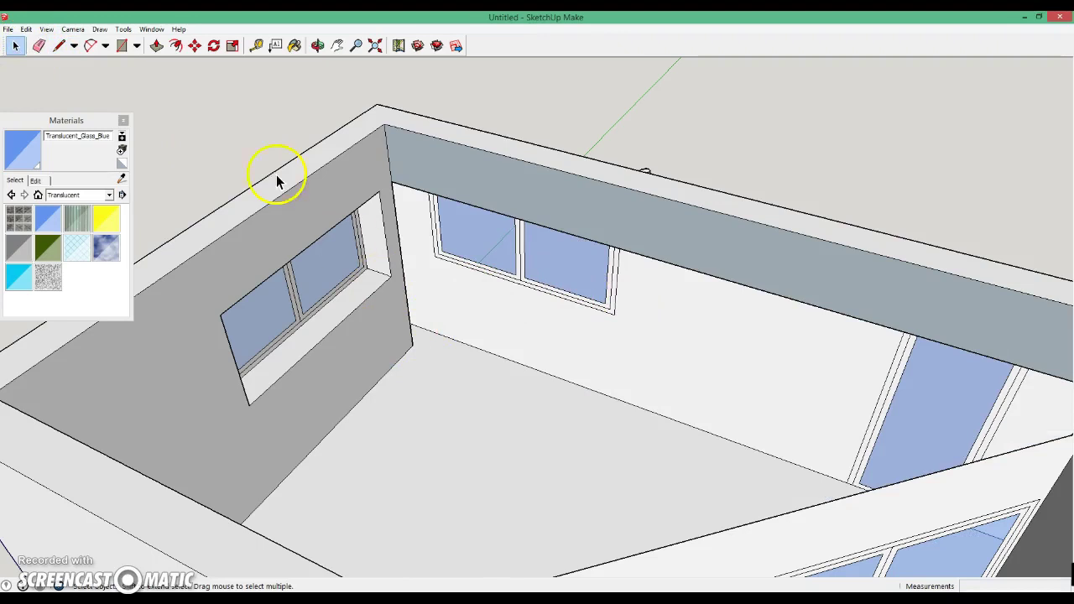
- Draw a 2100 mm vertical edge from the left wall corner beside the double window
click(59, 46)
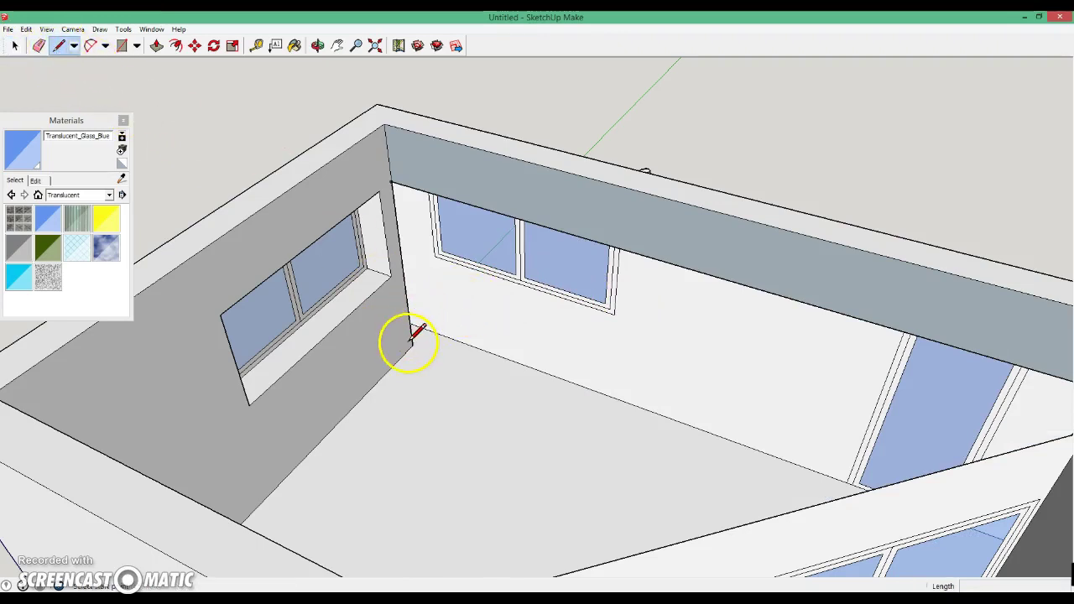
click(428, 330)
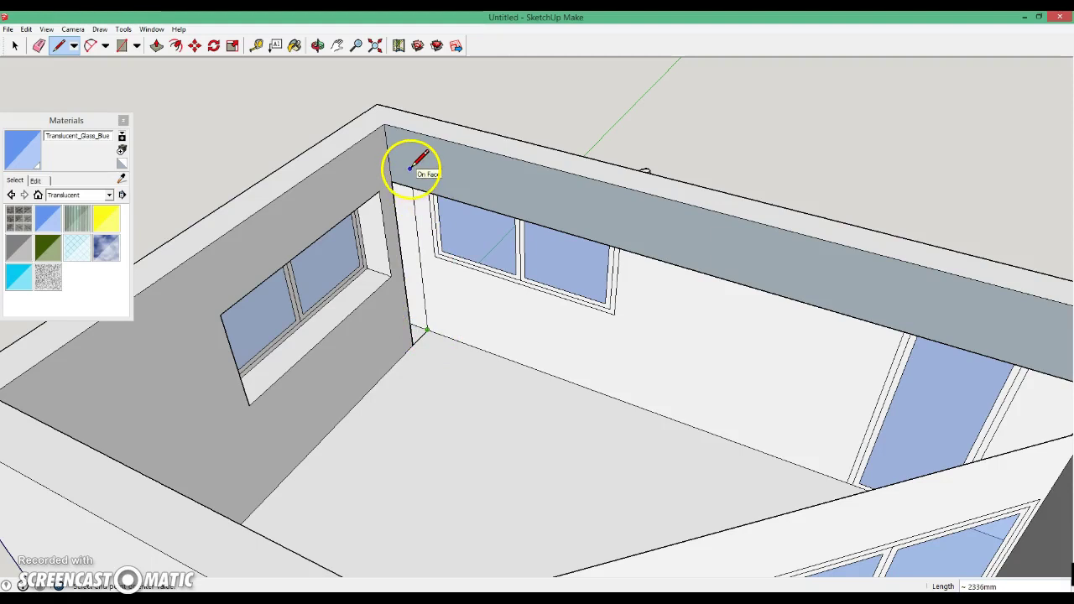
mouse_move(419, 223)
middle_down()
mouse_move(402, 134)
mouse_move(448, 216)
middle_up()
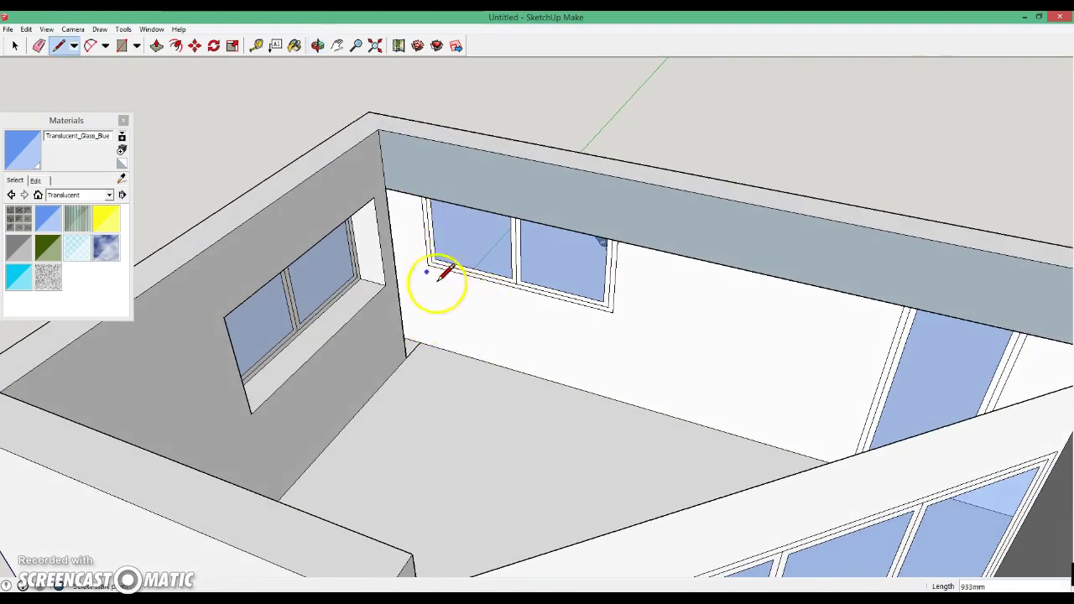
middle_drag(408, 168, 415, 120)
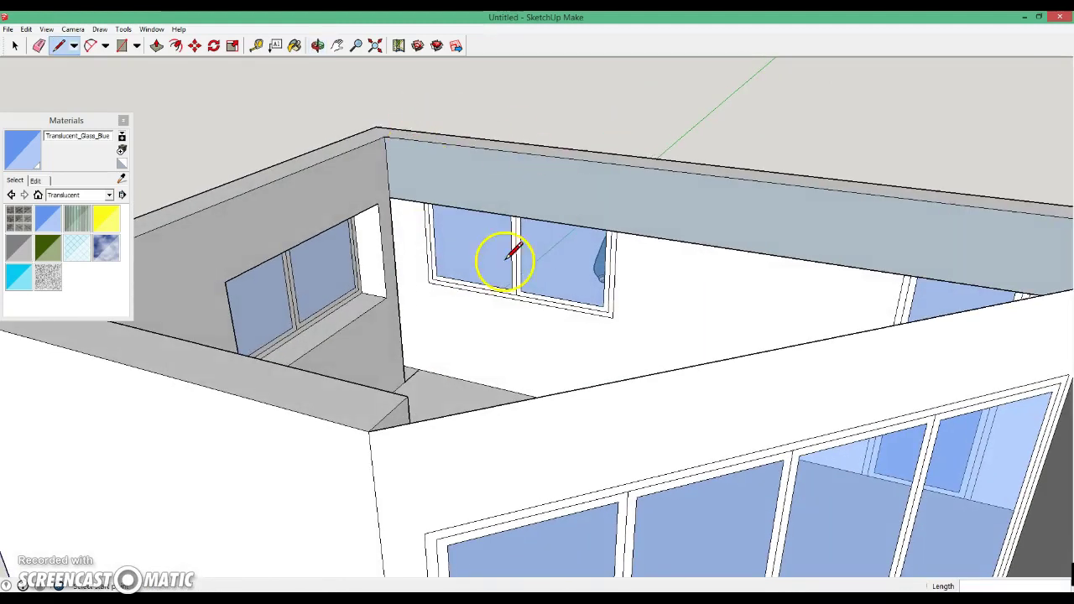
click(418, 370)
text(2100)
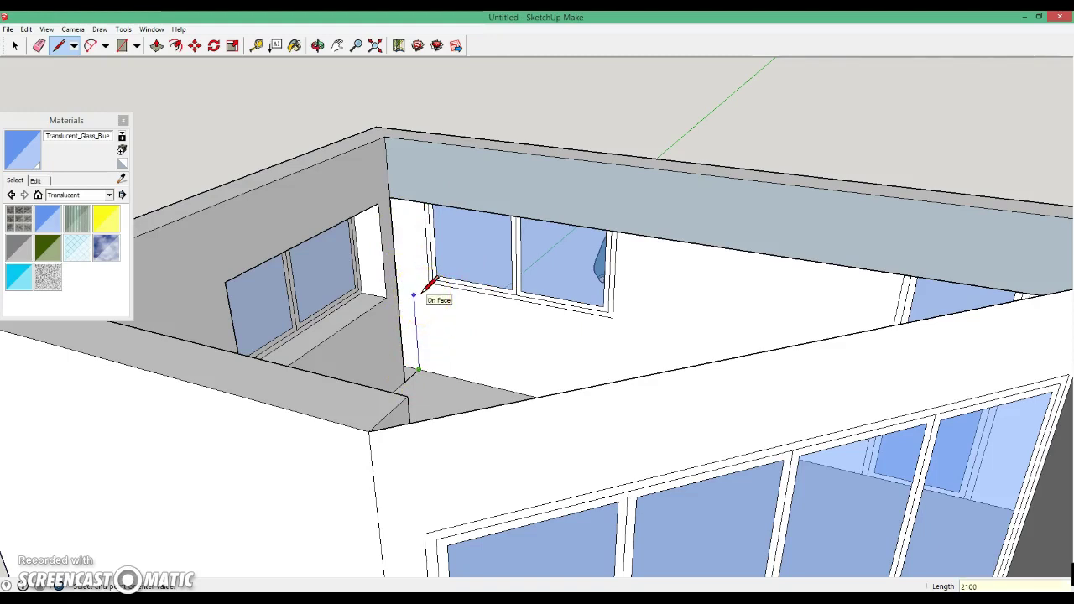
key(Return)
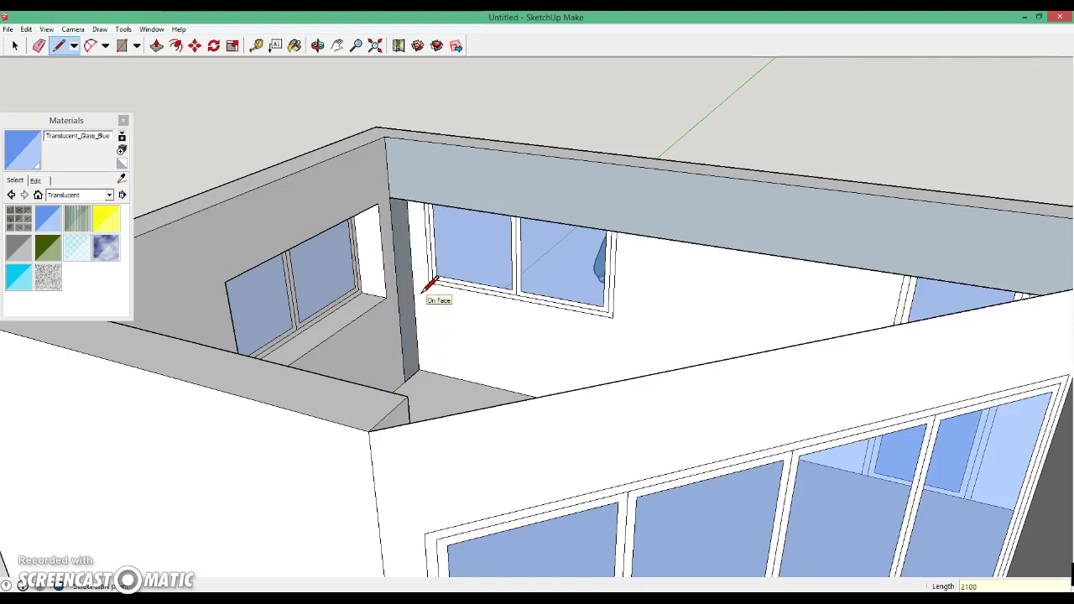
mouse_move(463, 328)
middle_down()
mouse_move(714, 328)
mouse_move(1031, 352)
middle_up()
- Draw an edge from the room corner to the ceiling corner along the back wall
mouse_move(870, 207)
middle_down()
mouse_move(648, 269)
mouse_move(877, 143)
middle_up()
middle_drag(401, 243, 300, 261)
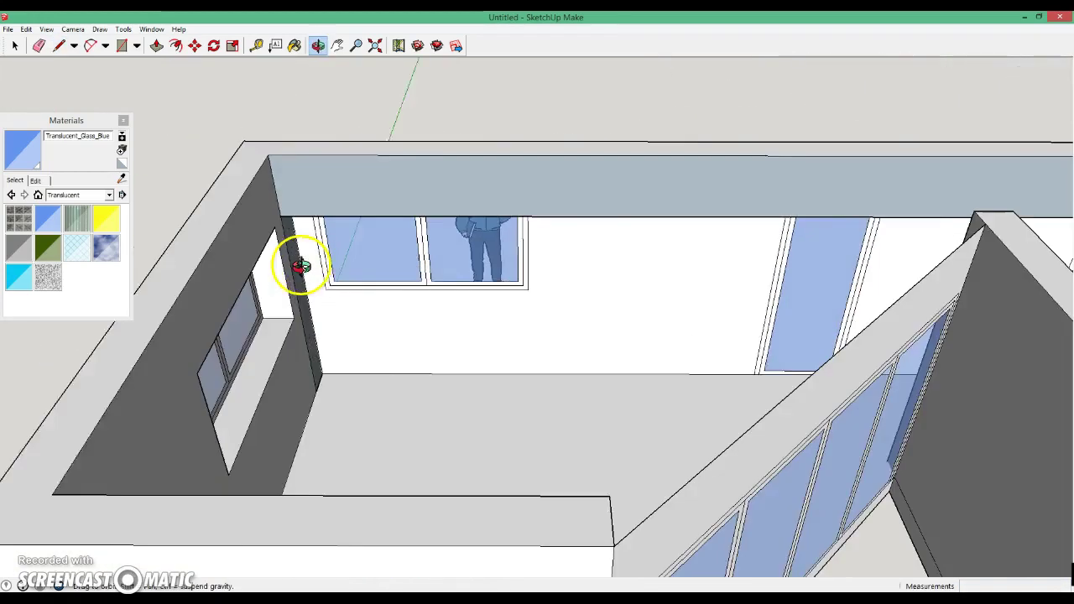
mouse_move(352, 283)
middle_down()
mouse_move(260, 315)
mouse_move(288, 408)
mouse_move(343, 300)
middle_up()
click(328, 329)
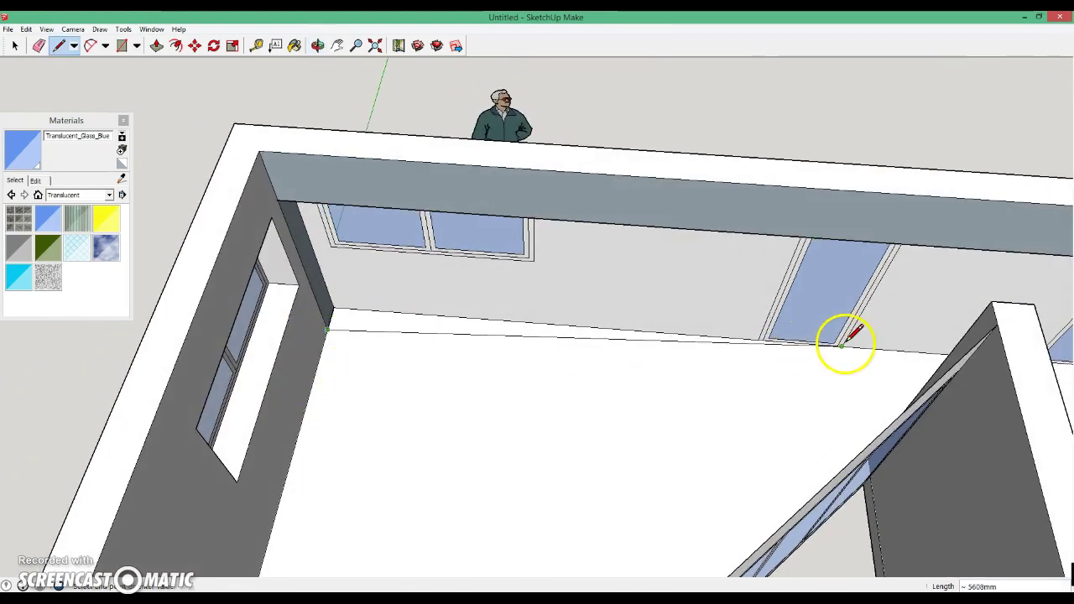
middle_drag(892, 371, 1067, 444)
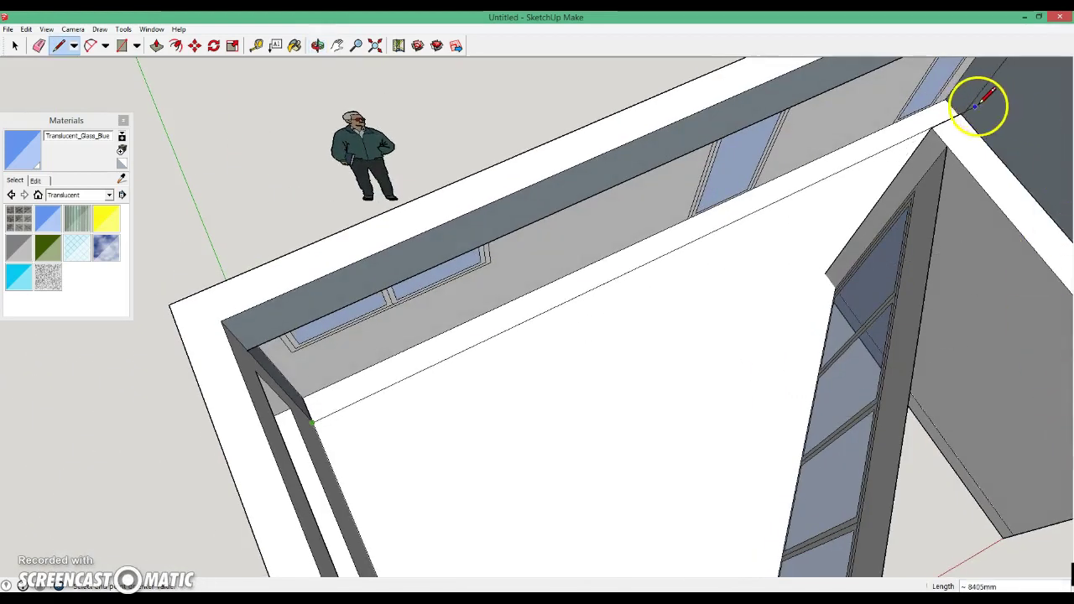
mouse_move(964, 109)
middle_down()
mouse_move(930, 144)
mouse_move(955, 168)
mouse_move(772, 187)
mouse_move(642, 87)
mouse_move(621, 53)
middle_up()
click(1031, 163)
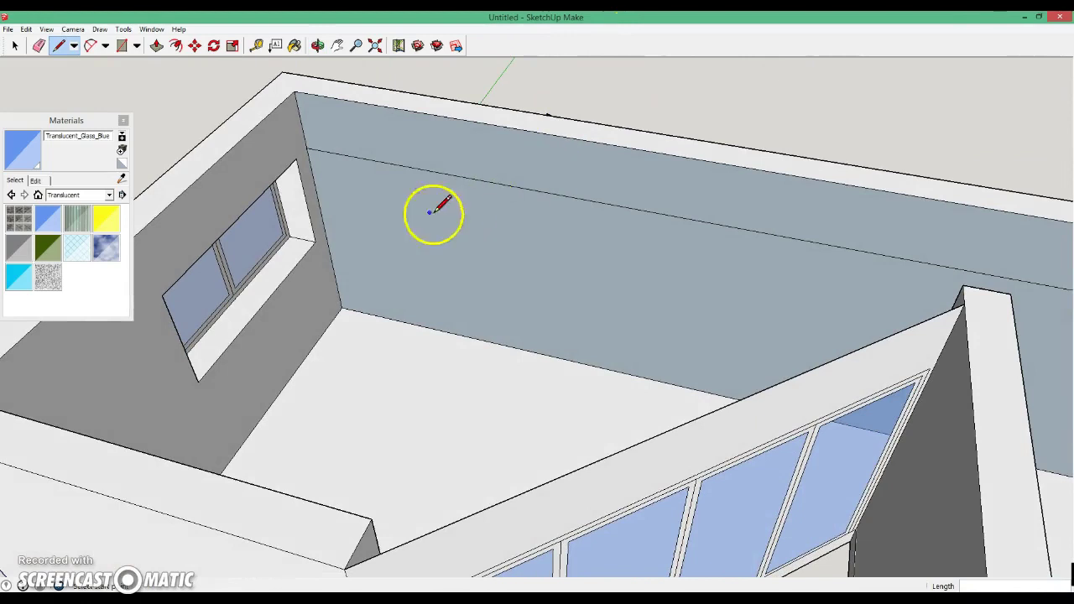
- Delete the face covering the back wall's windows, keeping the top grey strip
click(14, 45)
click(432, 221)
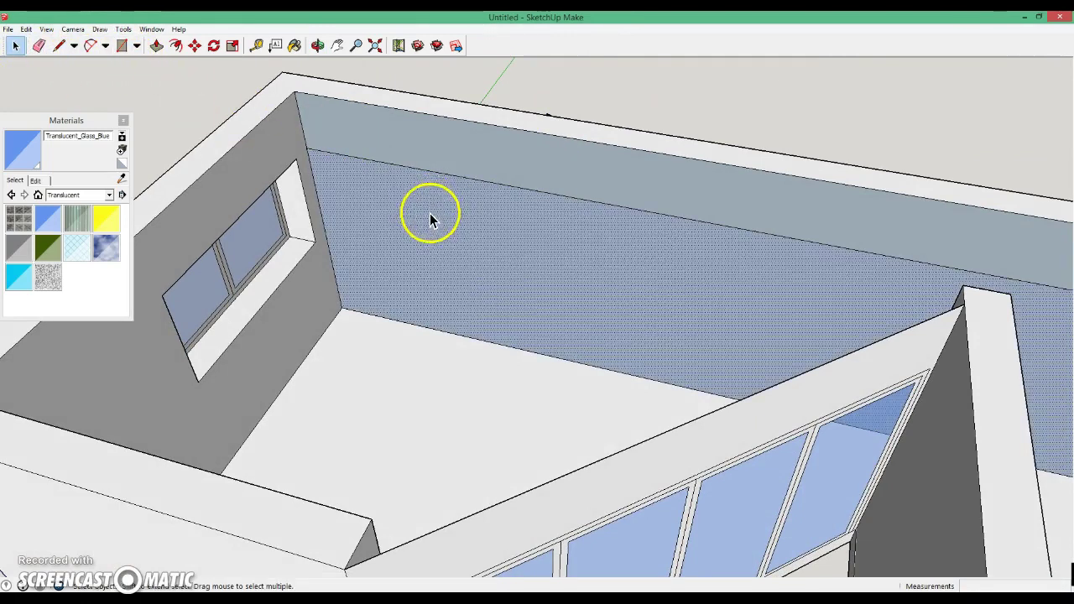
key(Delete)
mouse_move(534, 272)
middle_down()
mouse_move(535, 328)
mouse_move(627, 279)
middle_up()
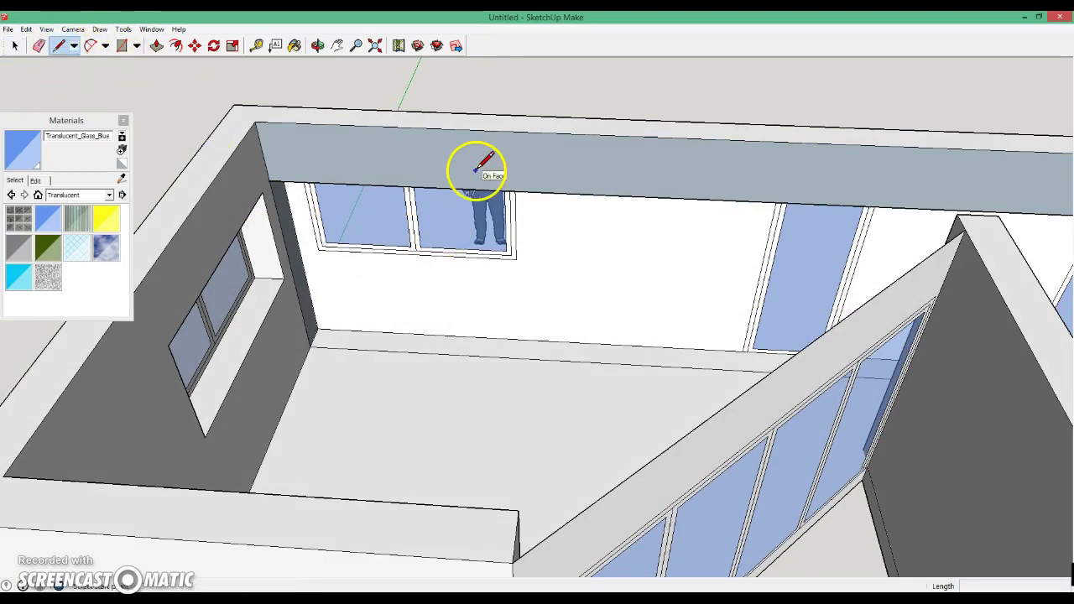
- Draw an edge from the window frame's corner up to the ceiling
mouse_move(787, 296)
middle_down()
mouse_move(666, 337)
mouse_move(719, 407)
mouse_move(772, 403)
mouse_move(726, 249)
middle_up()
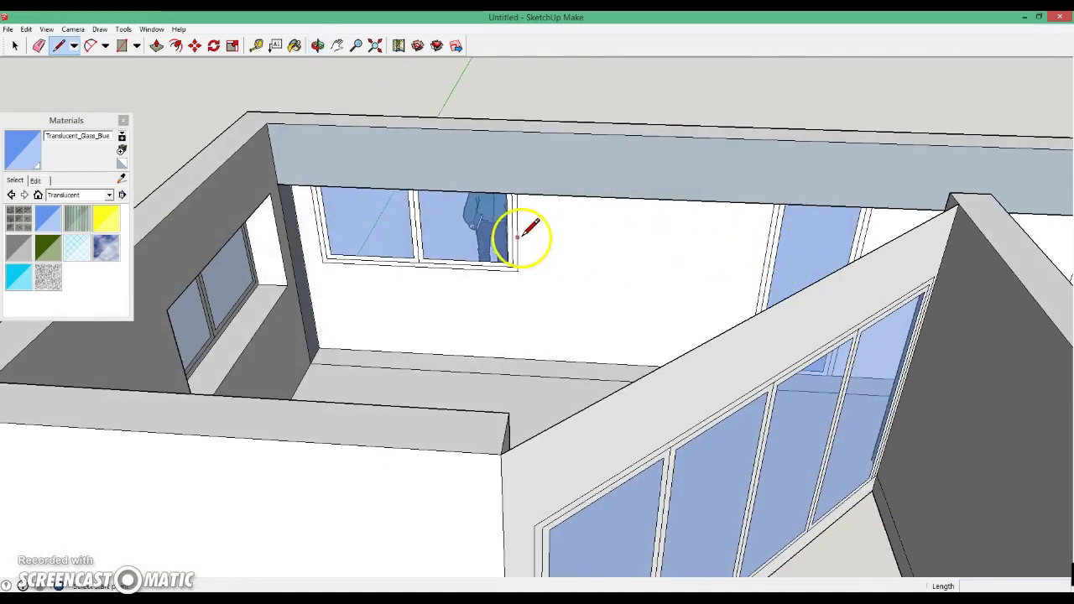
scroll(453, 269, up, 3)
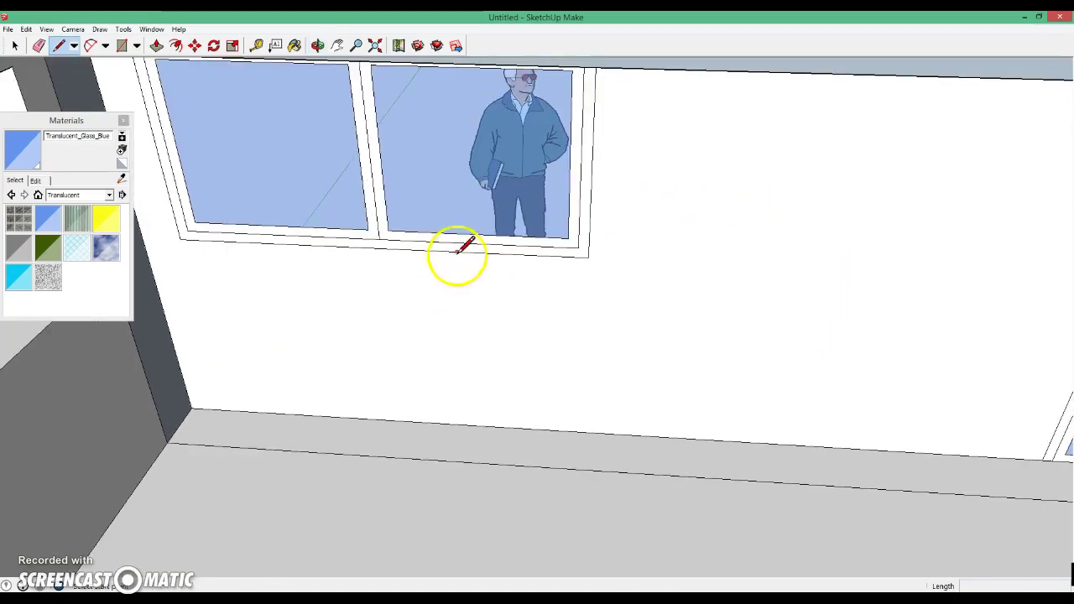
mouse_move(503, 246)
middle_down()
mouse_move(499, 235)
mouse_move(527, 378)
mouse_move(525, 192)
mouse_move(535, 162)
mouse_move(557, 159)
middle_up()
click(626, 113)
text(300)
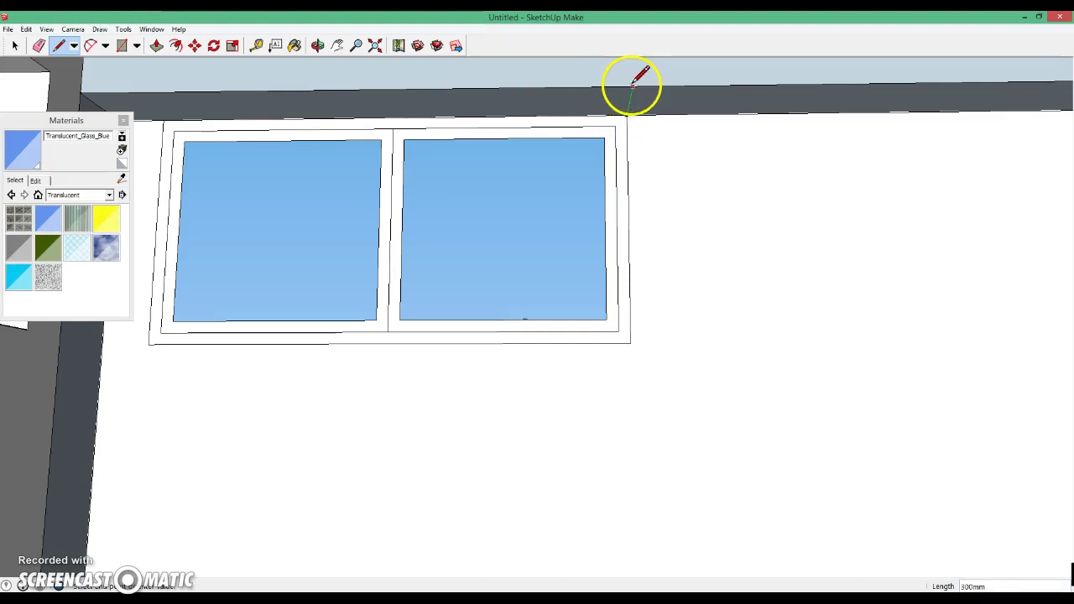
click(633, 86)
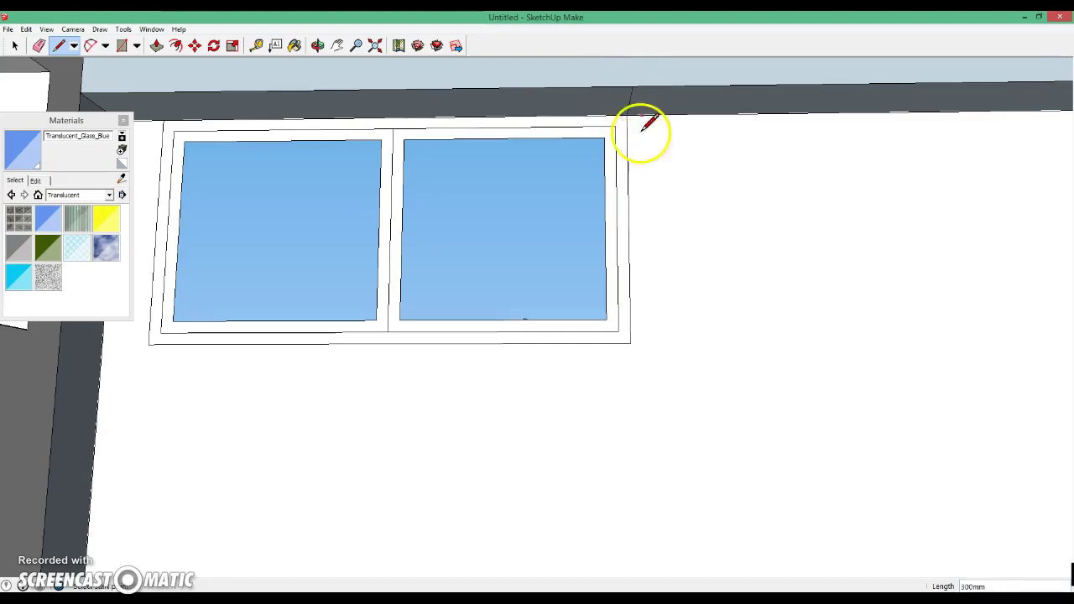
- Draw a 2100 mm edge from the ceiling corner down the wall corner to the floor
click(164, 119)
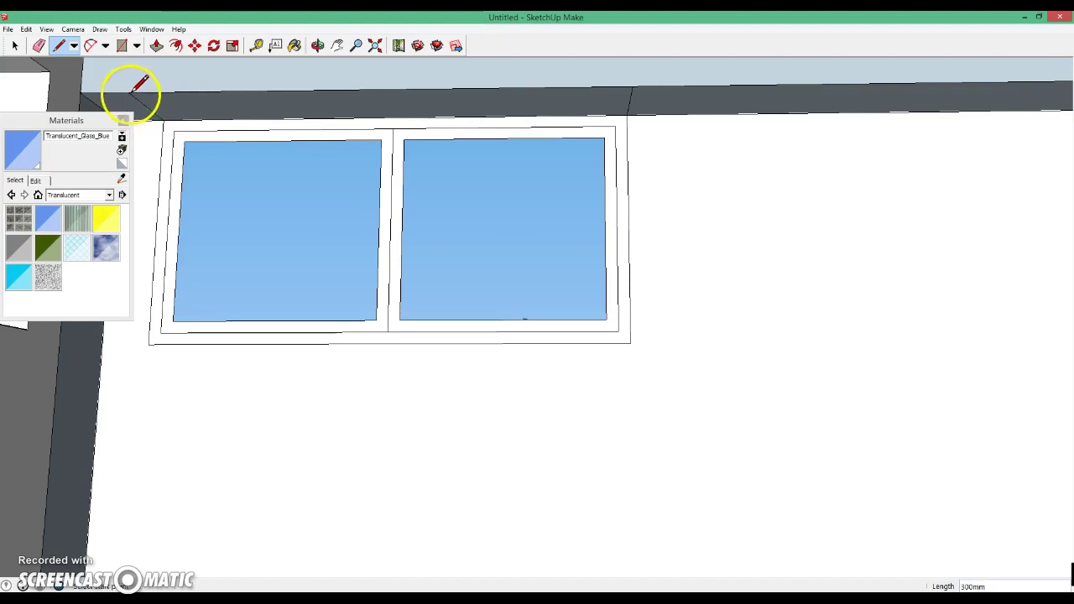
mouse_move(623, 240)
middle_down()
mouse_move(526, 409)
mouse_move(492, 350)
mouse_move(510, 312)
middle_up()
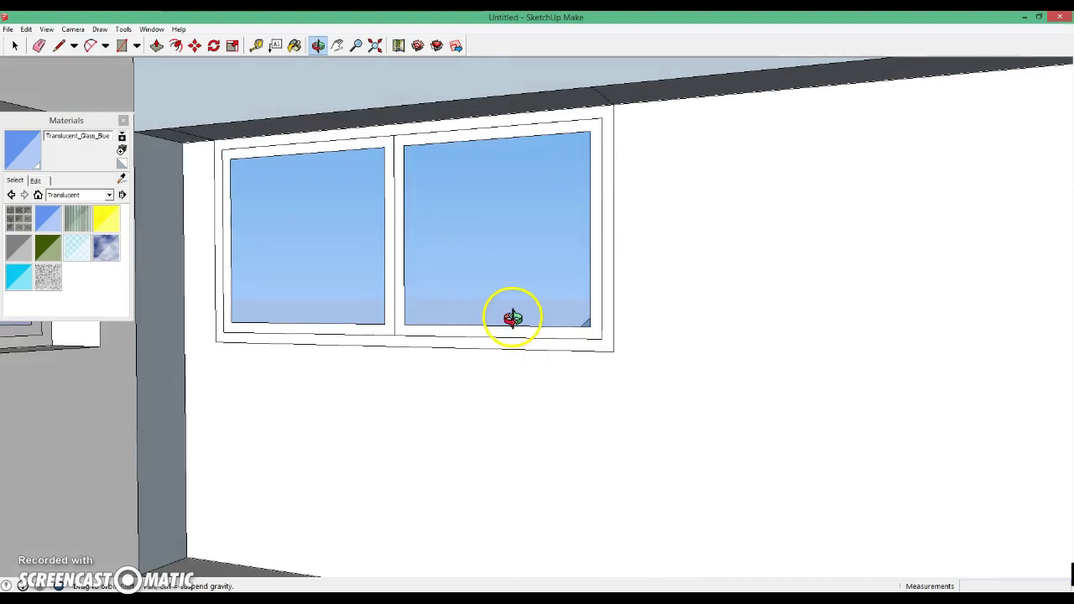
click(169, 129)
mouse_move(207, 510)
middle_down()
mouse_move(187, 558)
mouse_move(214, 524)
middle_up()
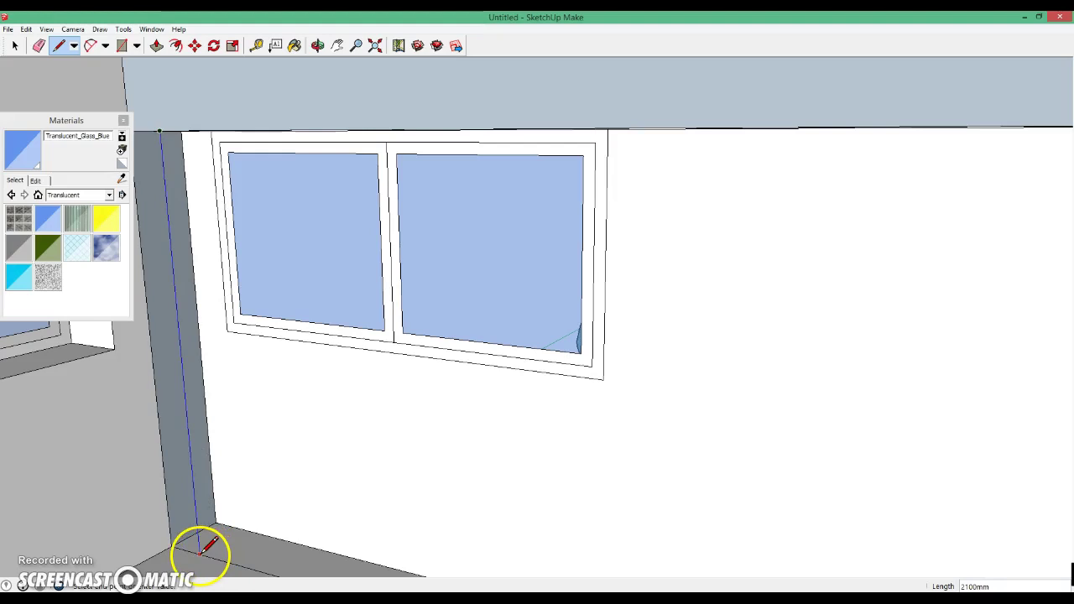
click(200, 553)
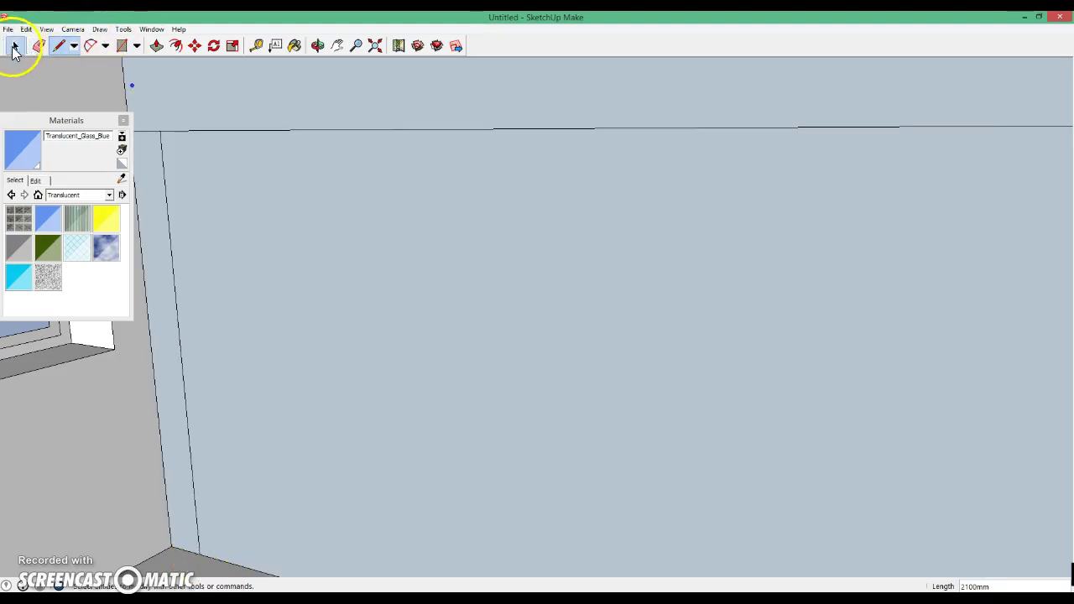
- Delete the stray grey face on the window wall
click(14, 48)
click(256, 253)
key(Delete)
- Draw vertical edges from both window corners down to the floor, splitting the wall
click(63, 49)
click(201, 552)
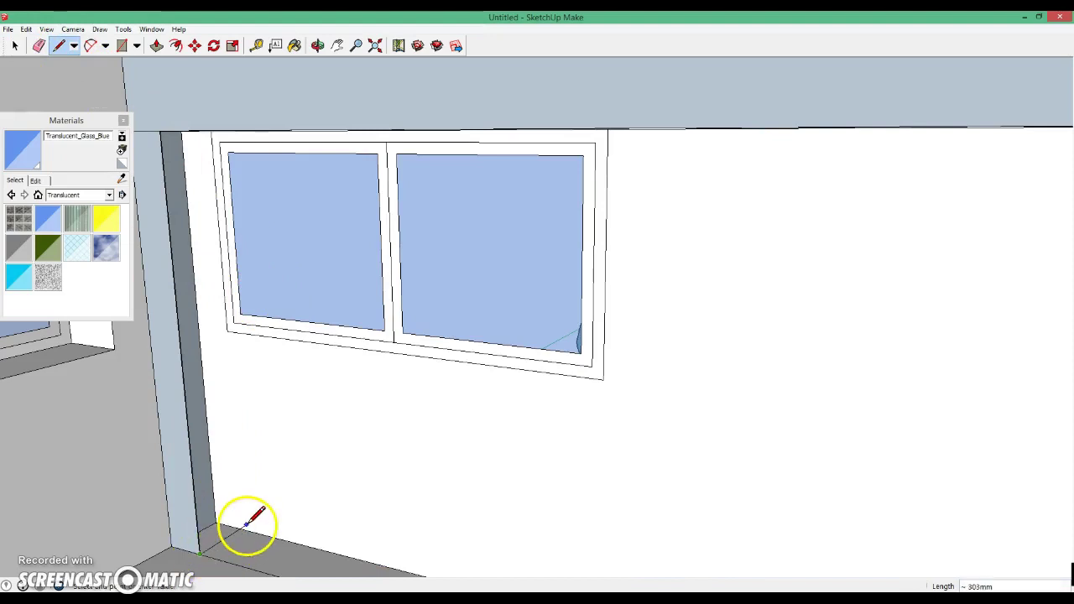
middle_drag(216, 163, 215, 107)
click(232, 150)
click(221, 561)
mouse_move(289, 407)
middle_down()
mouse_move(312, 484)
mouse_move(249, 408)
middle_up()
mouse_move(540, 398)
middle_down()
mouse_move(680, 431)
mouse_move(733, 422)
mouse_move(431, 403)
mouse_move(509, 429)
mouse_move(523, 391)
mouse_move(580, 377)
mouse_move(751, 397)
mouse_move(924, 263)
mouse_move(719, 312)
mouse_move(693, 401)
mouse_move(724, 240)
middle_up()
scroll(527, 398, down, 2)
scroll(559, 395, up, 3)
click(745, 226)
middle_drag(779, 420, 736, 538)
middle_drag(791, 585, 746, 567)
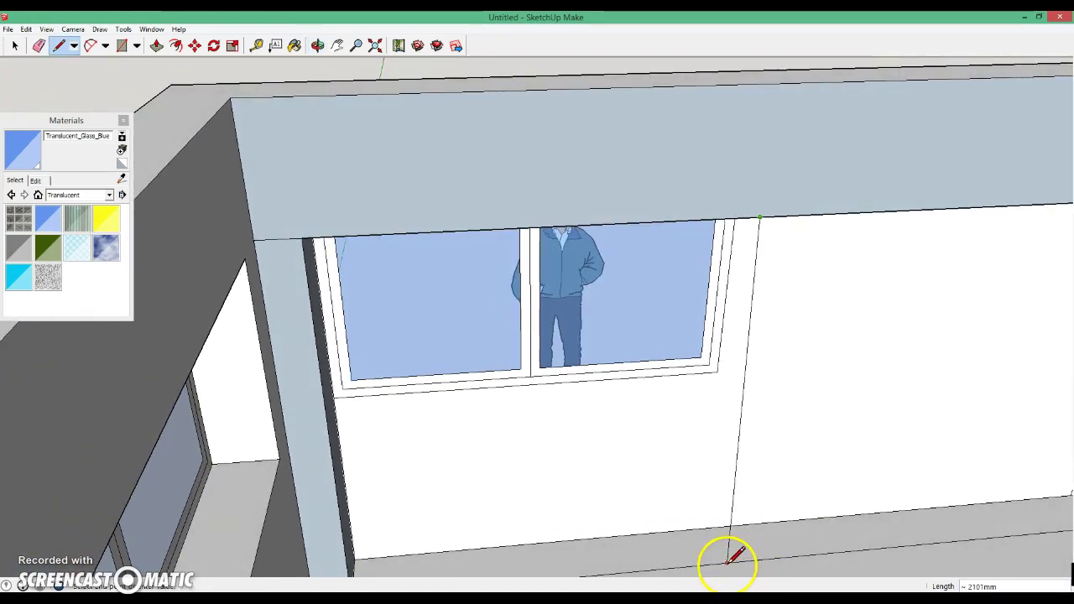
click(720, 561)
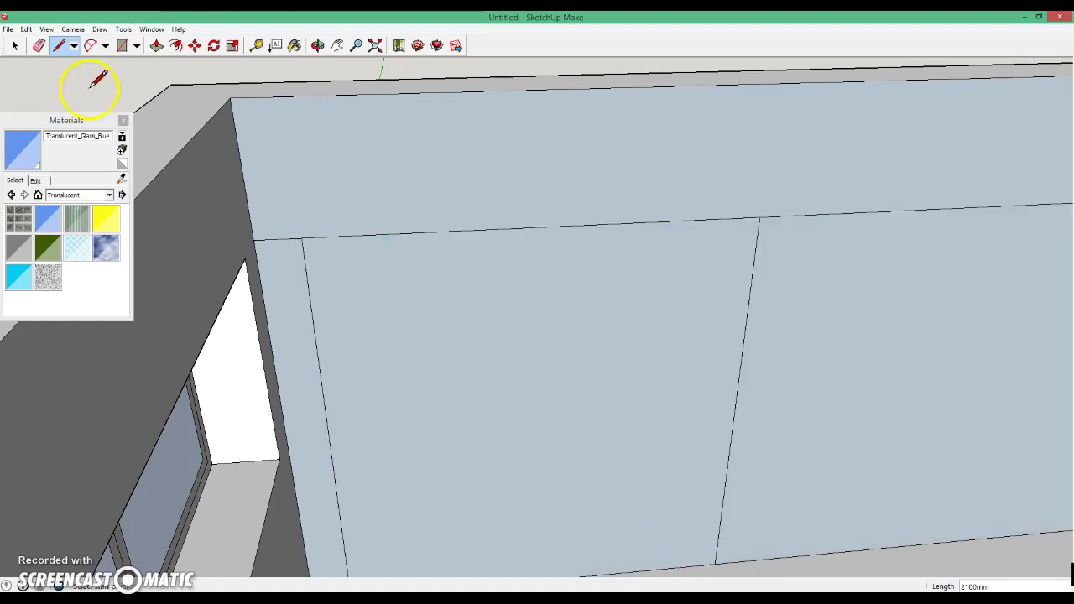
- Delete the new face covering the double window wall
click(15, 46)
click(456, 350)
key(Delete)
middle_drag(558, 360, 770, 412)
- Draw reveal and sill edges across the bottom of the window opening
click(60, 48)
click(672, 327)
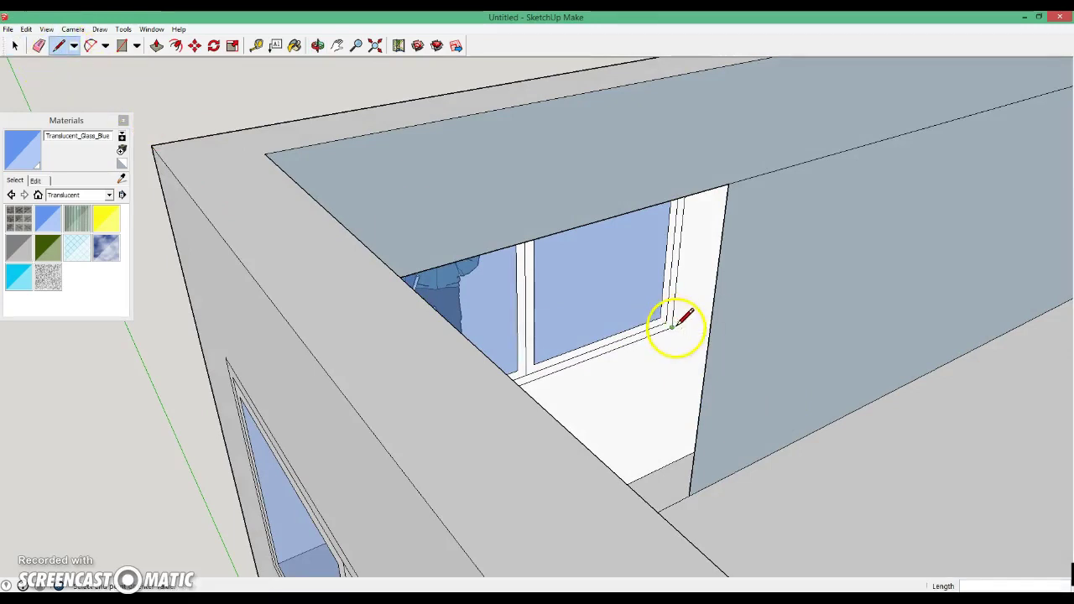
click(708, 351)
mouse_move(721, 360)
middle_down()
mouse_move(588, 412)
mouse_move(689, 393)
middle_up()
click(709, 399)
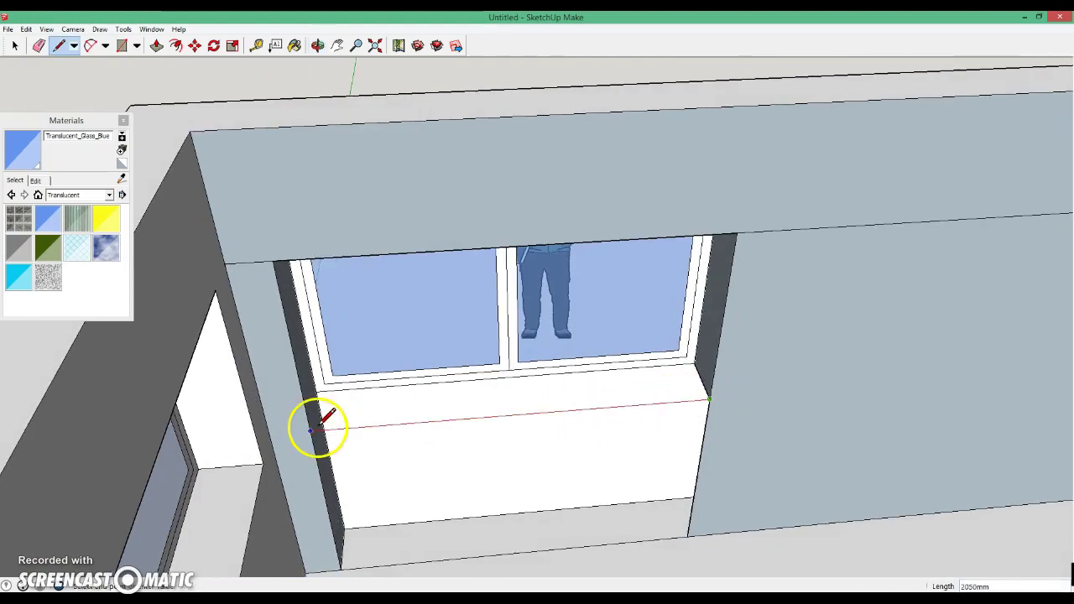
click(317, 426)
- Delete the wall face over the window opening and close the sill into a face
click(15, 45)
click(371, 311)
key(Delete)
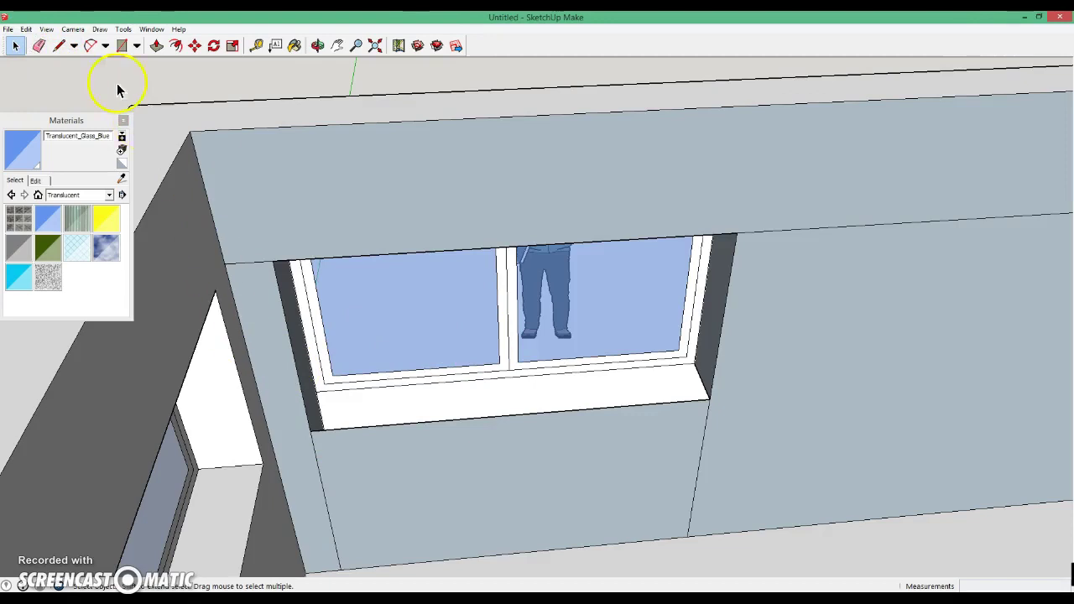
click(310, 429)
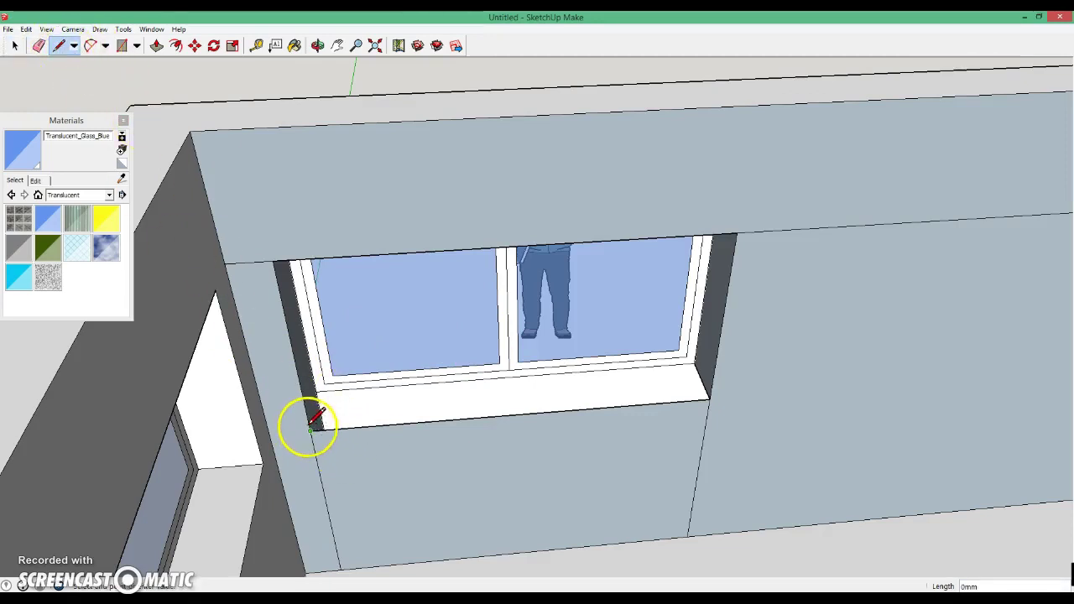
click(317, 388)
- Erase the stray edge below the sill, leaving one continuous wall face
key(o)
mouse_move(734, 395)
mouse_down()
mouse_move(651, 198)
mouse_move(719, 276)
mouse_up()
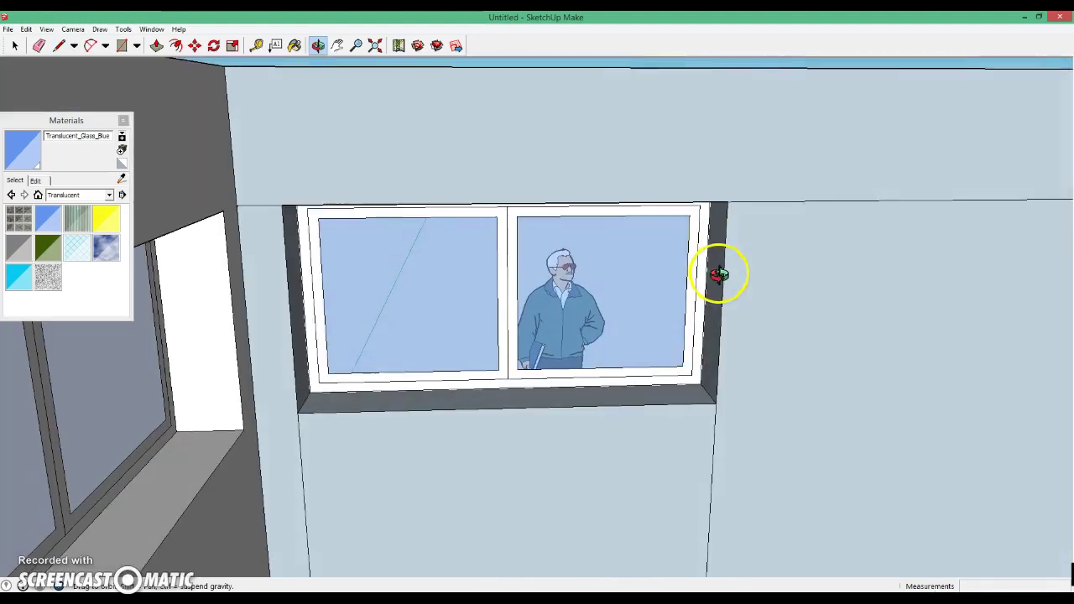
key(l)
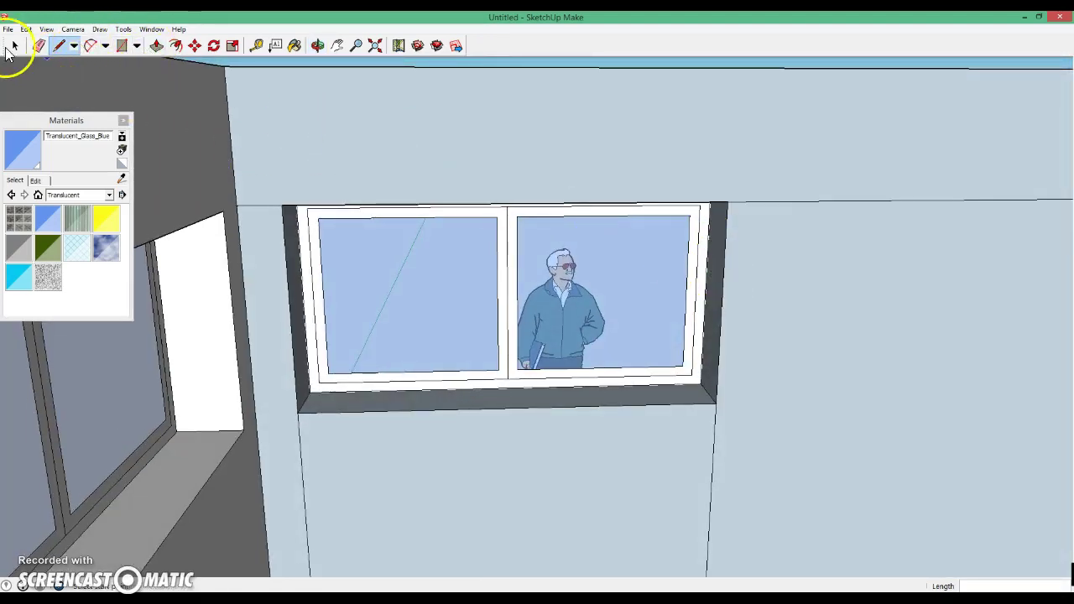
click(38, 45)
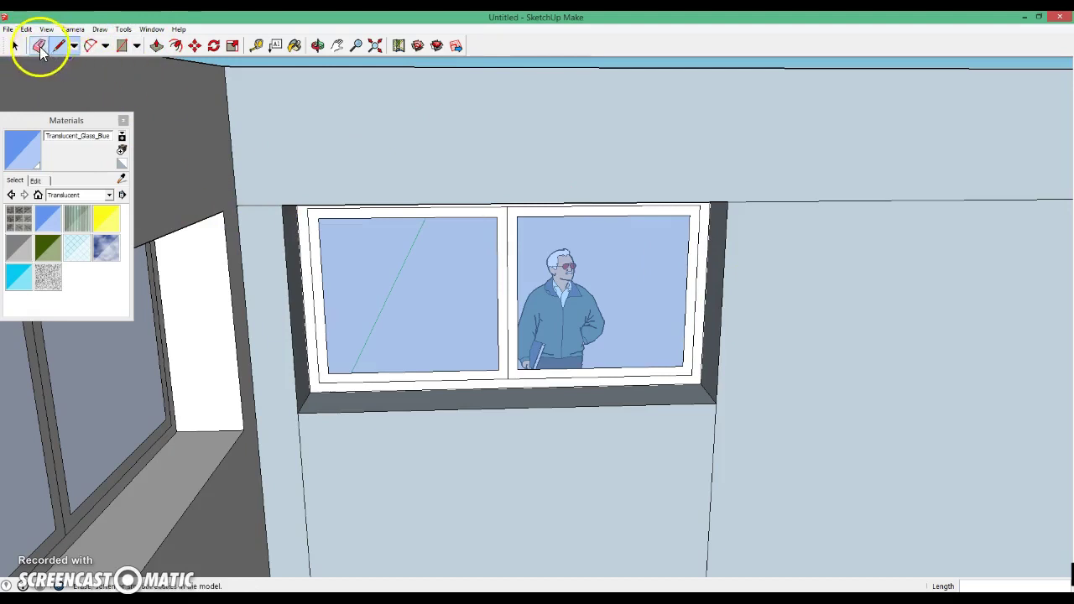
click(299, 428)
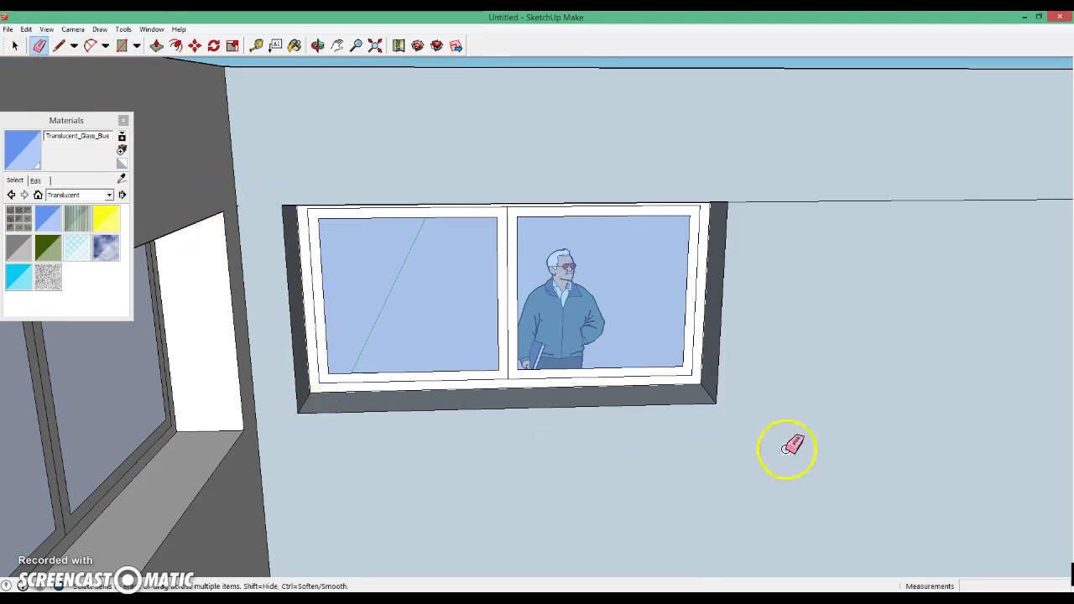
mouse_move(1032, 378)
middle_down()
mouse_move(687, 452)
mouse_move(630, 434)
mouse_move(595, 443)
mouse_move(628, 487)
middle_up()
- Delete the lower face beside the double window, exposing the narrow blue-glazed window beyond
click(16, 46)
click(600, 417)
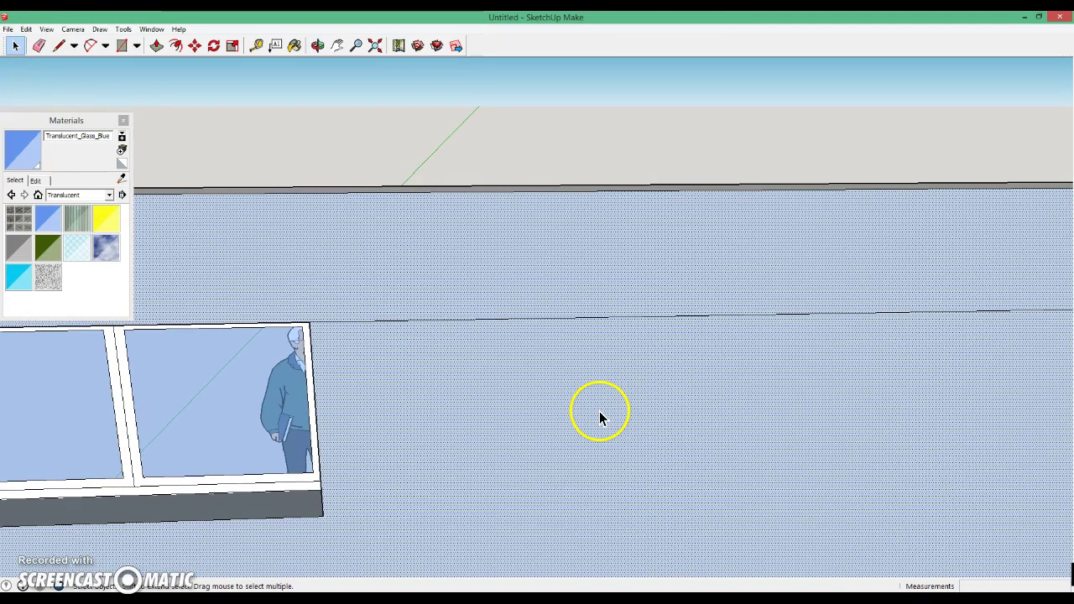
click(588, 407)
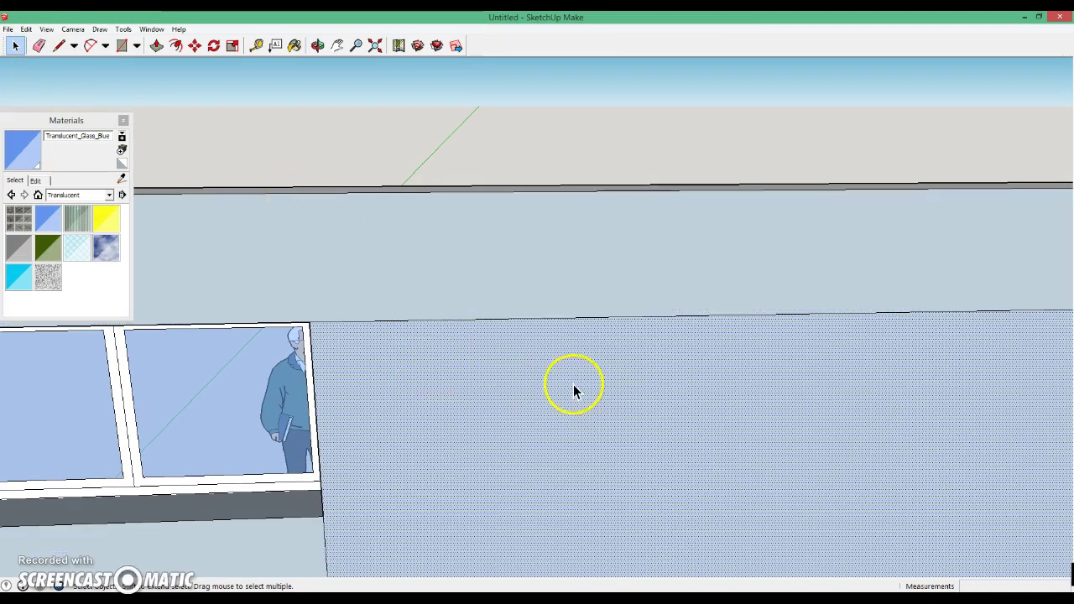
key(Delete)
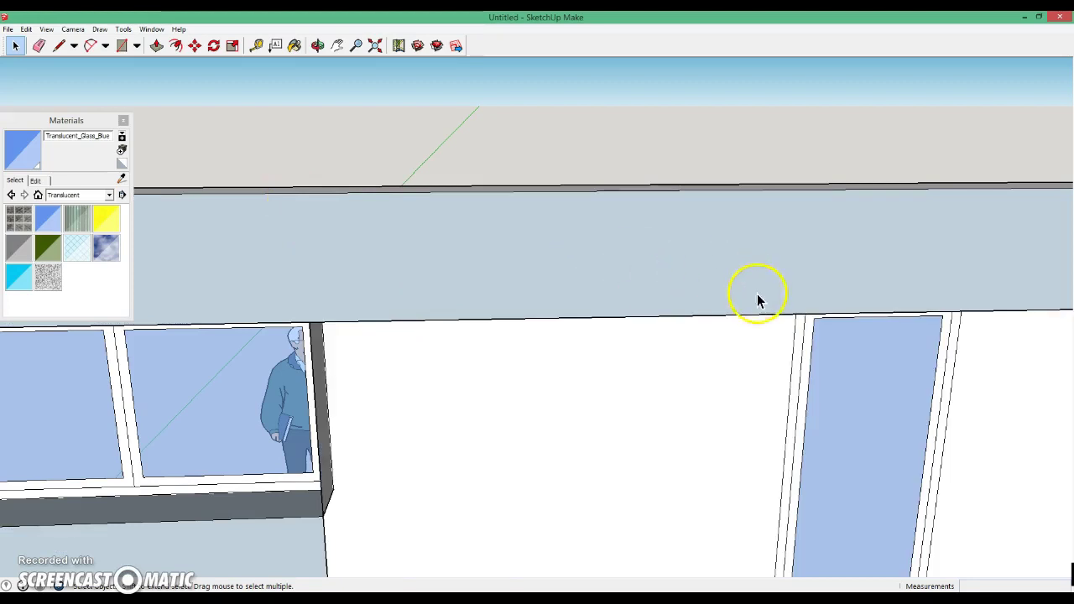
mouse_move(693, 397)
middle_down()
mouse_move(660, 472)
mouse_move(687, 538)
mouse_move(708, 482)
mouse_move(644, 507)
mouse_move(545, 386)
middle_up()
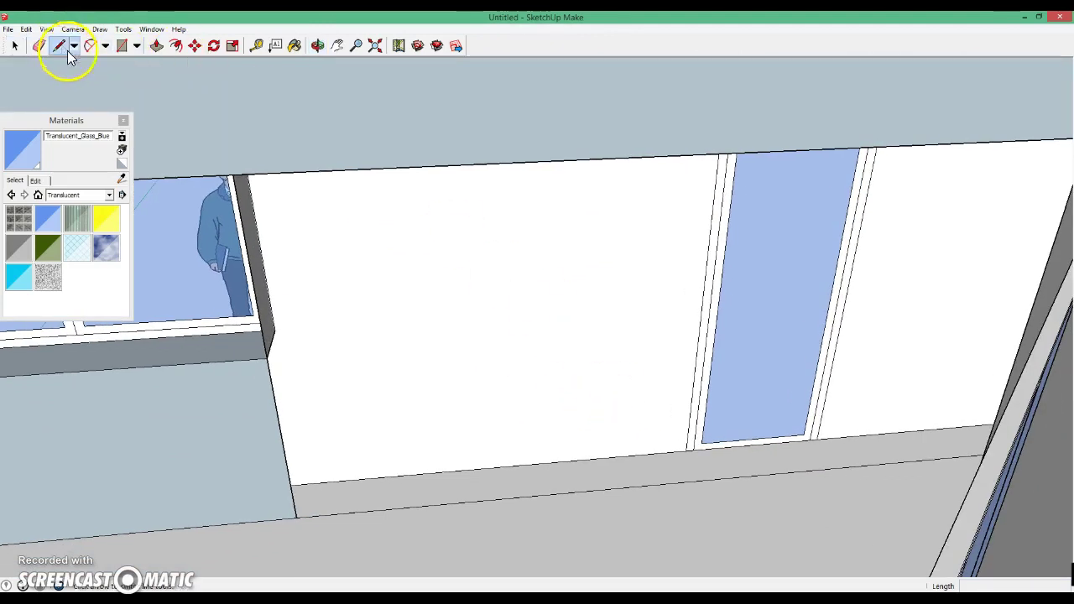
- Draw an edge from the door frame's bottom corner to the floor edge
click(686, 450)
text(300)
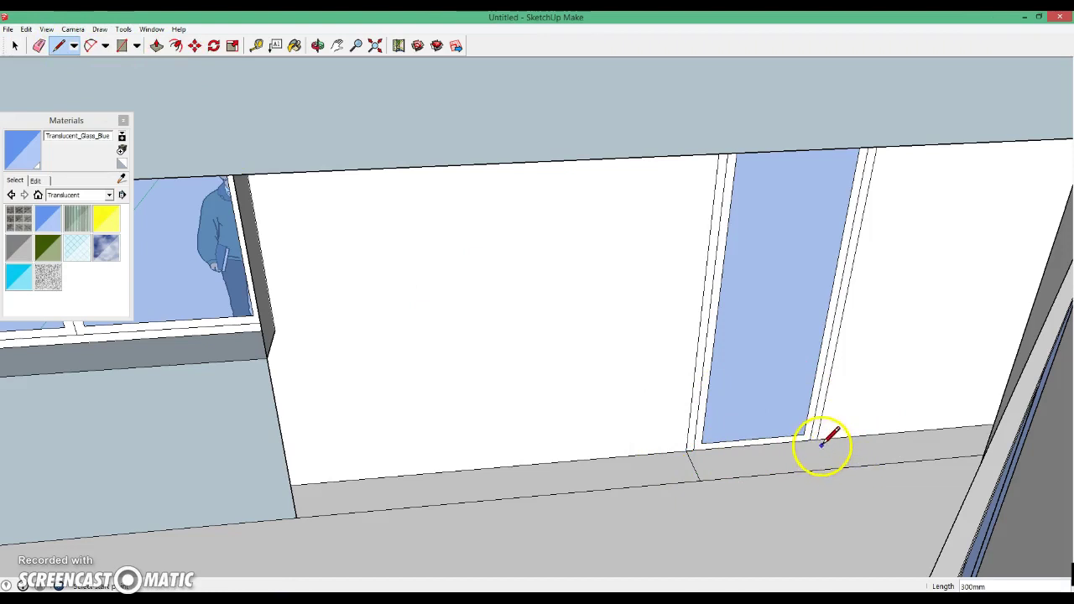
click(837, 467)
scroll(821, 353, up, 3)
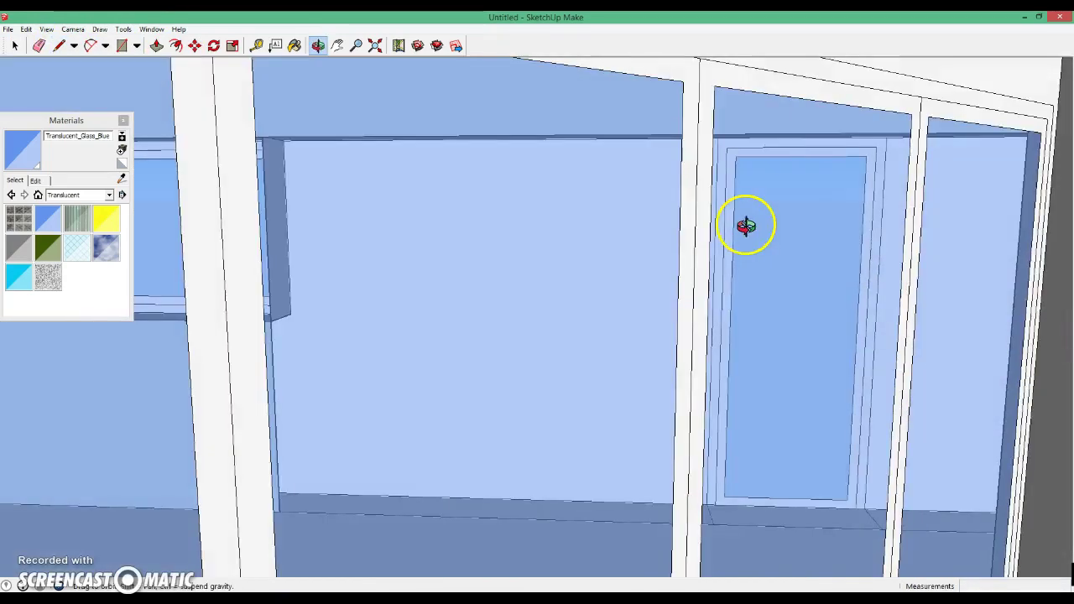
scroll(748, 223, up, 2)
scroll(698, 185, up, 2)
scroll(700, 137, up, 2)
scroll(772, 183, up, 2)
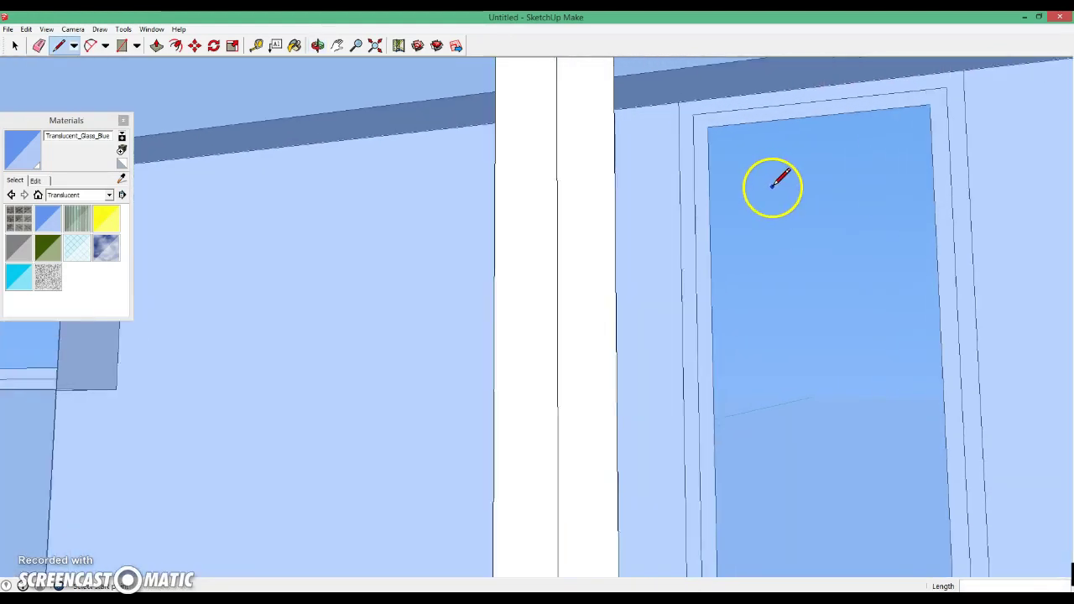
scroll(760, 190, up, 2)
scroll(739, 184, up, 2)
- Extend an edge from the narrow window frame's corner up to the roof beam
mouse_move(727, 183)
middle_down()
mouse_move(699, 169)
mouse_move(697, 134)
middle_up()
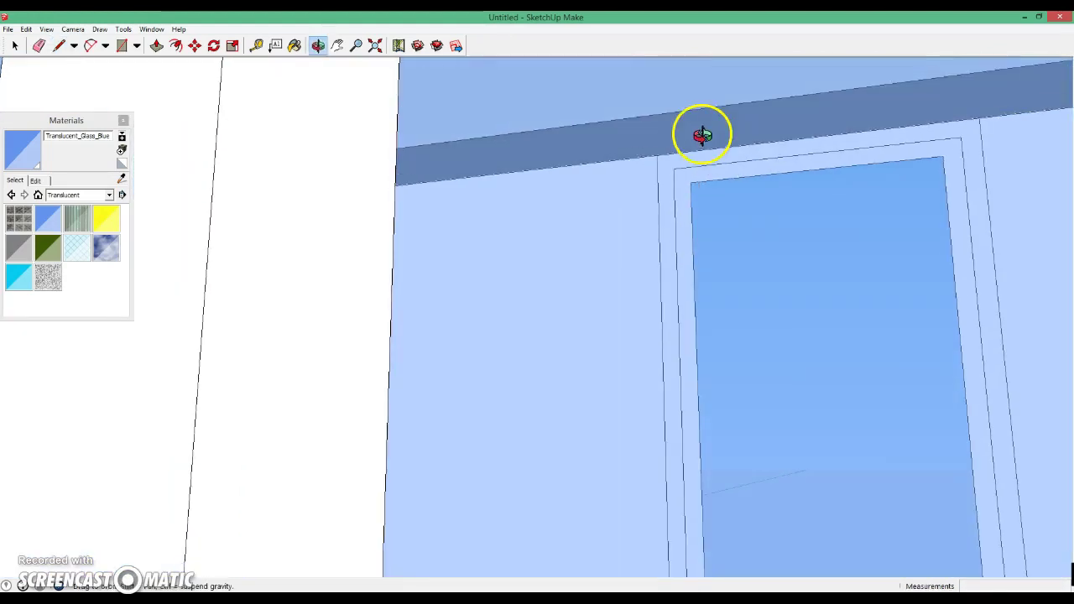
scroll(693, 140, up, 2)
scroll(667, 165, up, 1)
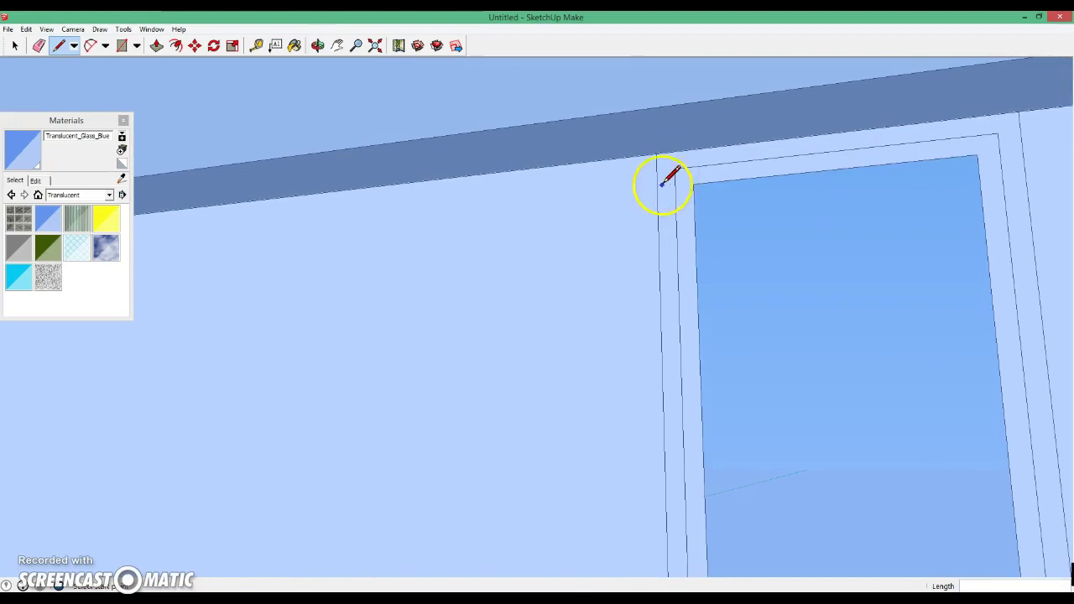
scroll(655, 206, up, 1)
scroll(656, 203, up, 1)
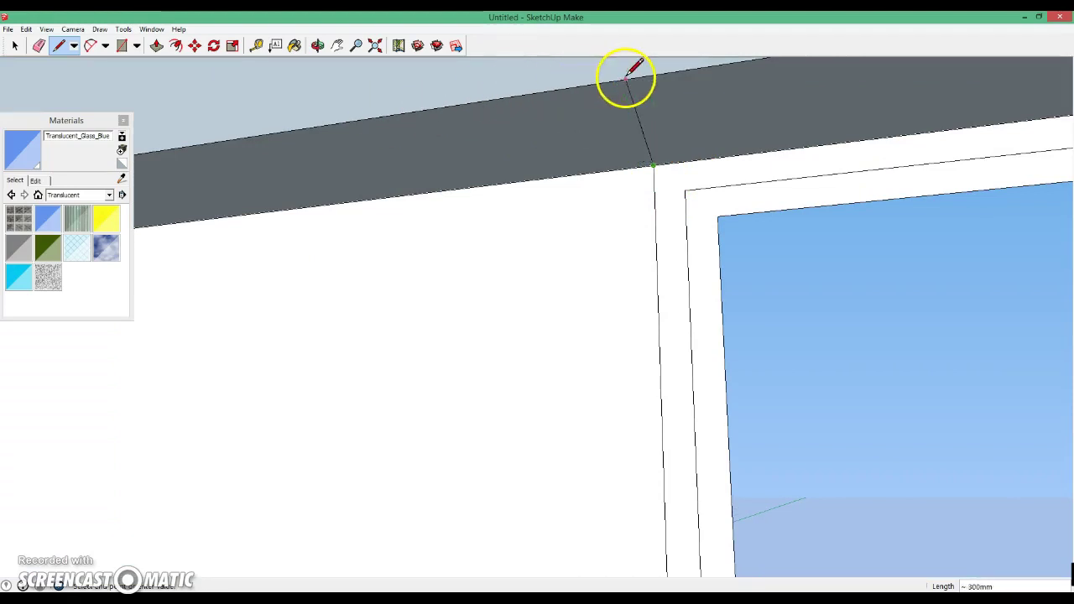
mouse_move(656, 94)
middle_down()
mouse_move(781, 271)
mouse_move(875, 288)
mouse_move(1070, 243)
mouse_move(1018, 221)
mouse_move(807, 242)
middle_up()
click(803, 242)
click(829, 216)
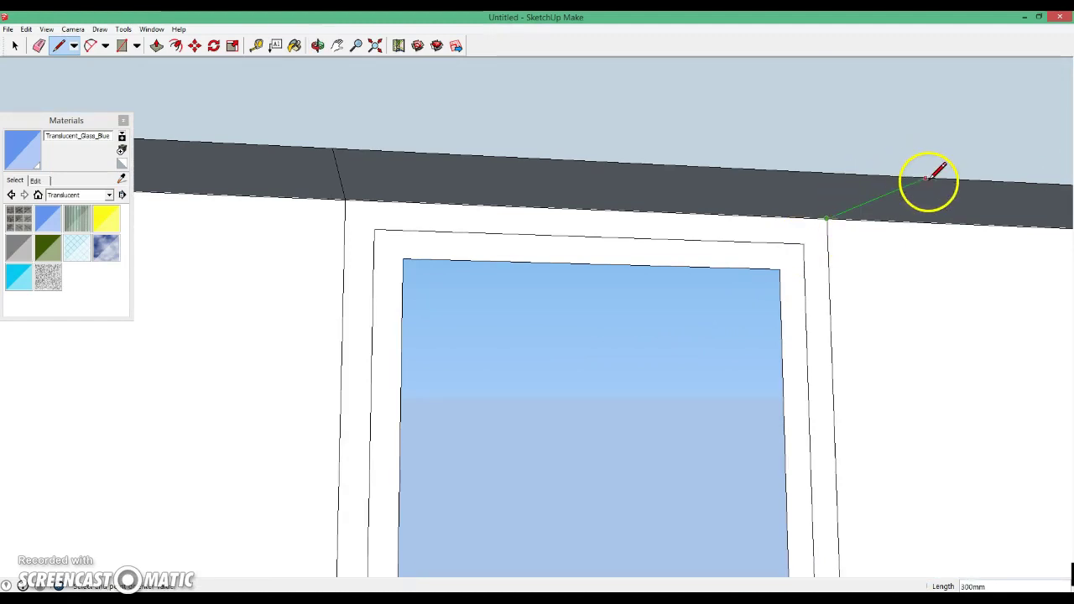
scroll(906, 303, down, 2)
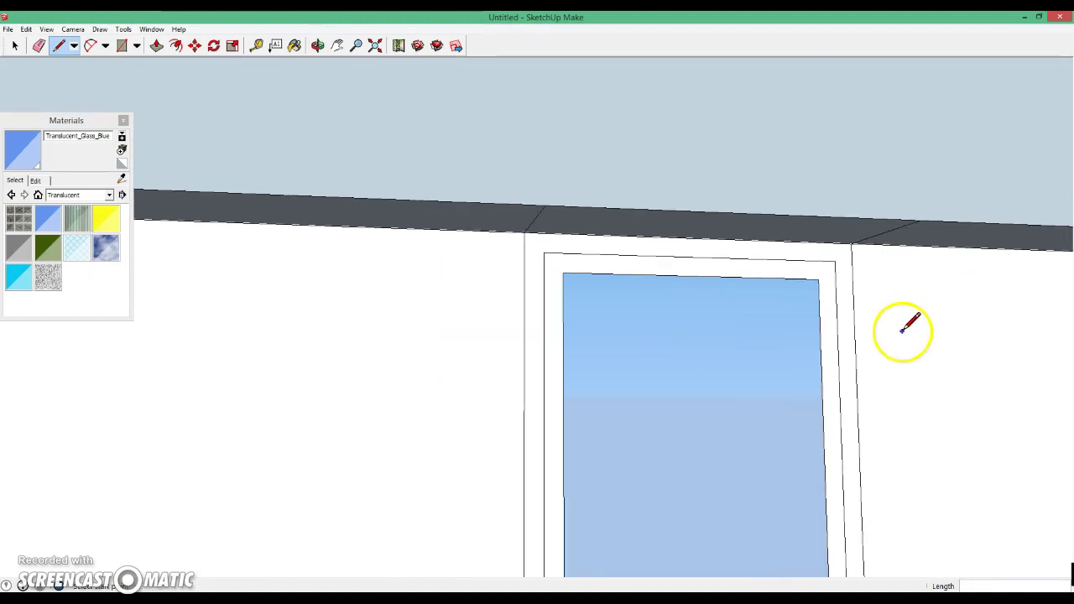
mouse_move(901, 360)
middle_down()
mouse_move(985, 490)
mouse_move(1002, 395)
mouse_move(935, 420)
mouse_move(924, 344)
mouse_move(918, 557)
mouse_move(851, 444)
mouse_move(822, 335)
middle_up()
- Draw a 2100 mm edge from the roof beam to the sill, then delete the face over the opening
click(906, 277)
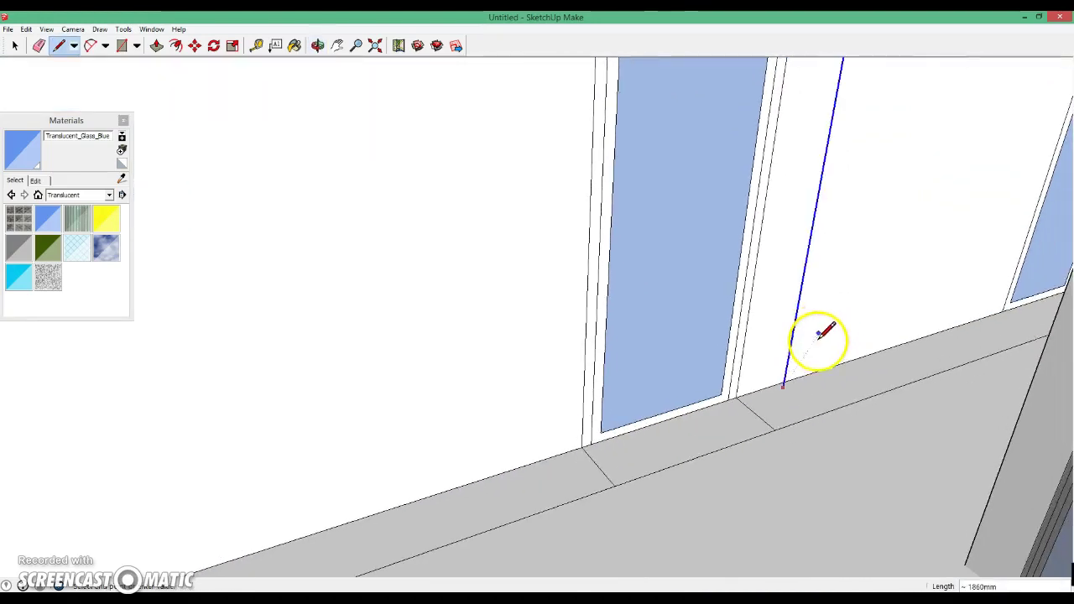
click(781, 431)
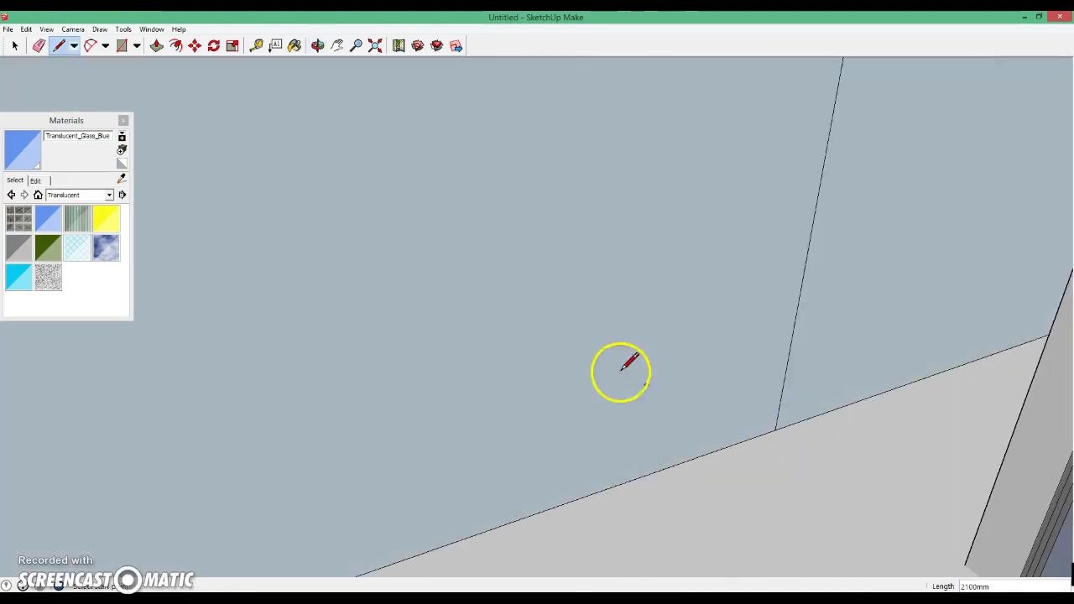
click(14, 45)
click(607, 267)
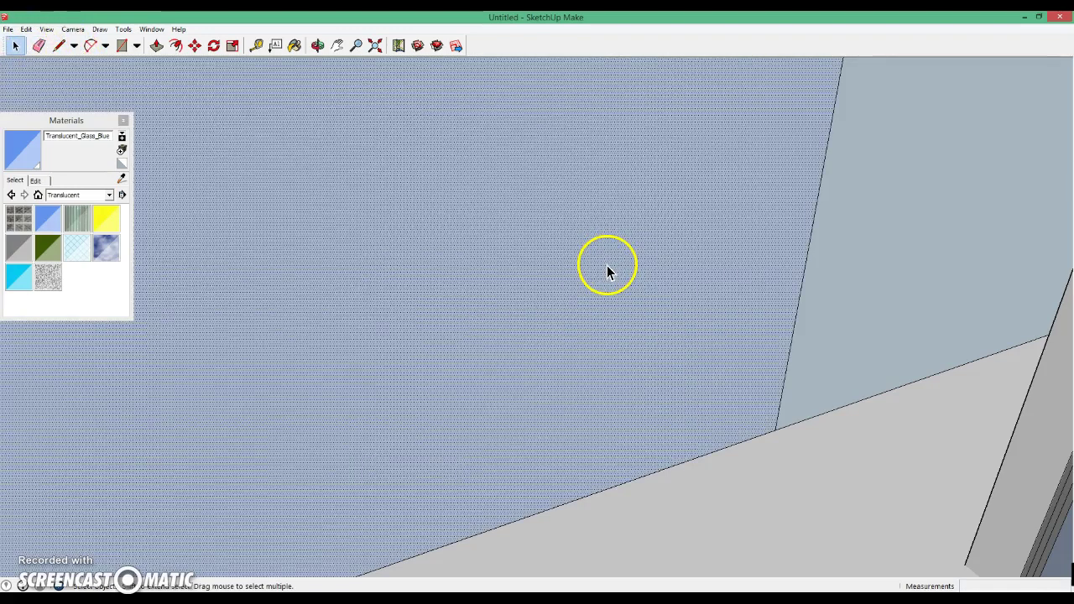
key(Delete)
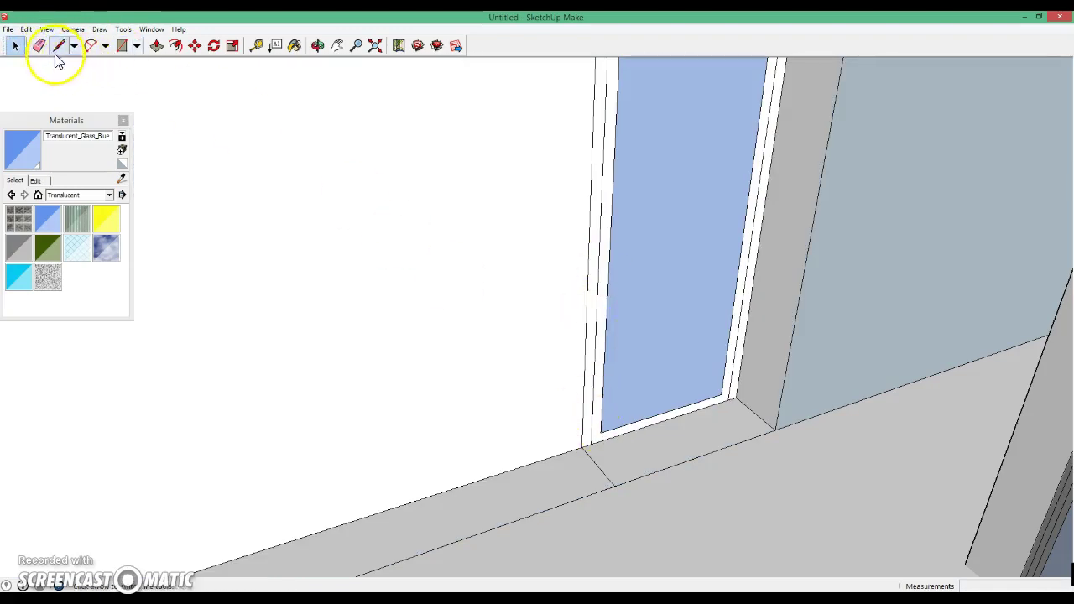
- Go to the Front standard view and orbit to look into the room at the back-wall doorway
click(59, 45)
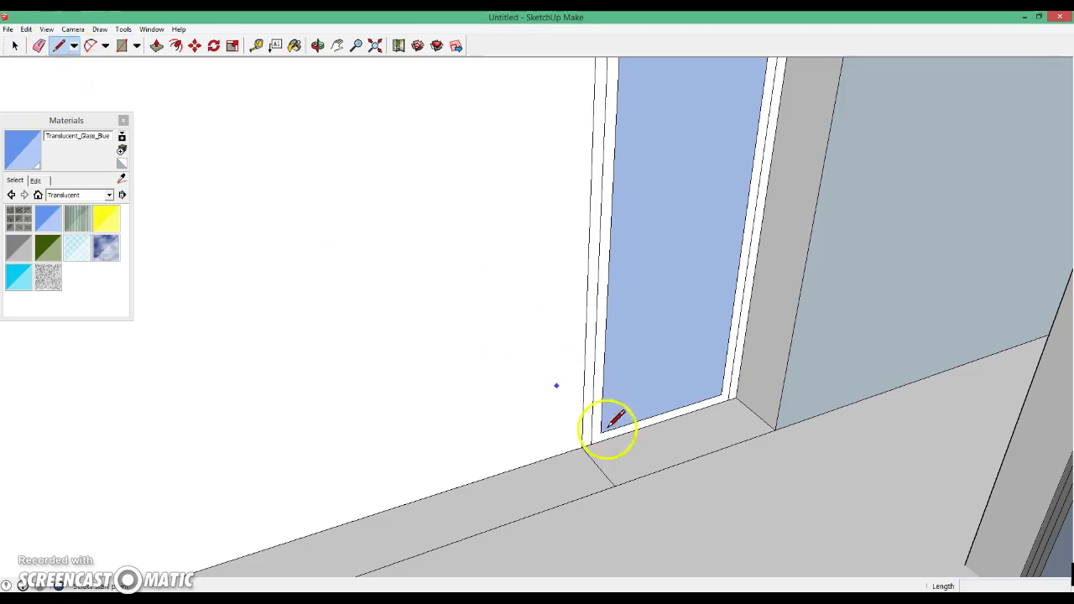
mouse_move(635, 403)
middle_down()
mouse_move(629, 259)
mouse_move(575, 184)
mouse_move(619, 122)
mouse_move(619, 163)
middle_up()
middle_drag(629, 211, 647, 475)
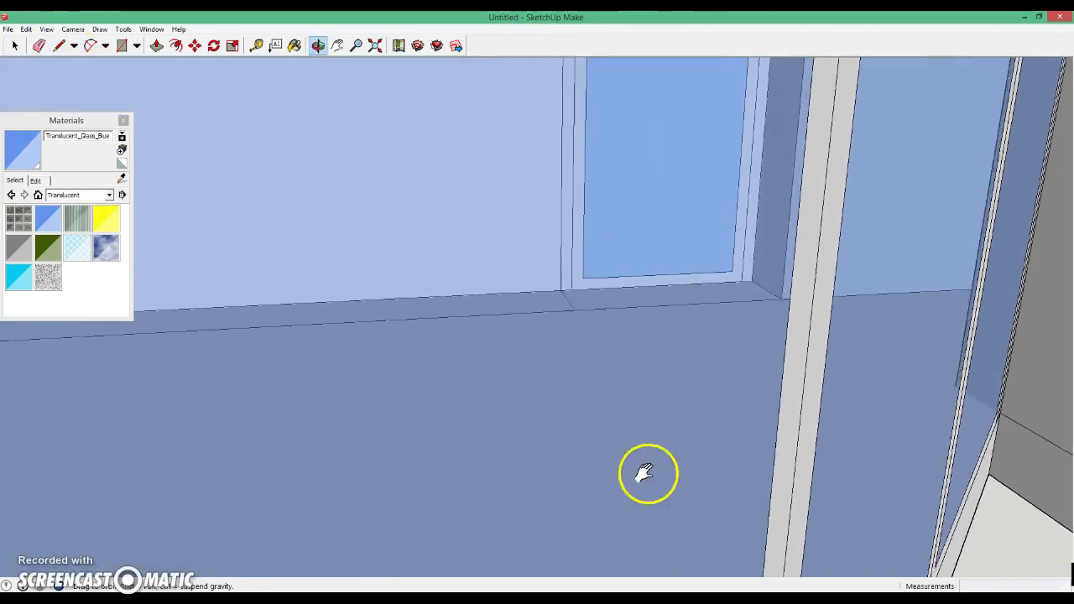
mouse_move(647, 79)
middle_down()
mouse_move(607, 280)
mouse_move(651, 352)
middle_up()
key(Escape)
mouse_move(666, 144)
middle_down()
mouse_move(676, 429)
mouse_move(628, 283)
mouse_move(633, 146)
mouse_move(647, 137)
mouse_move(638, 60)
middle_up()
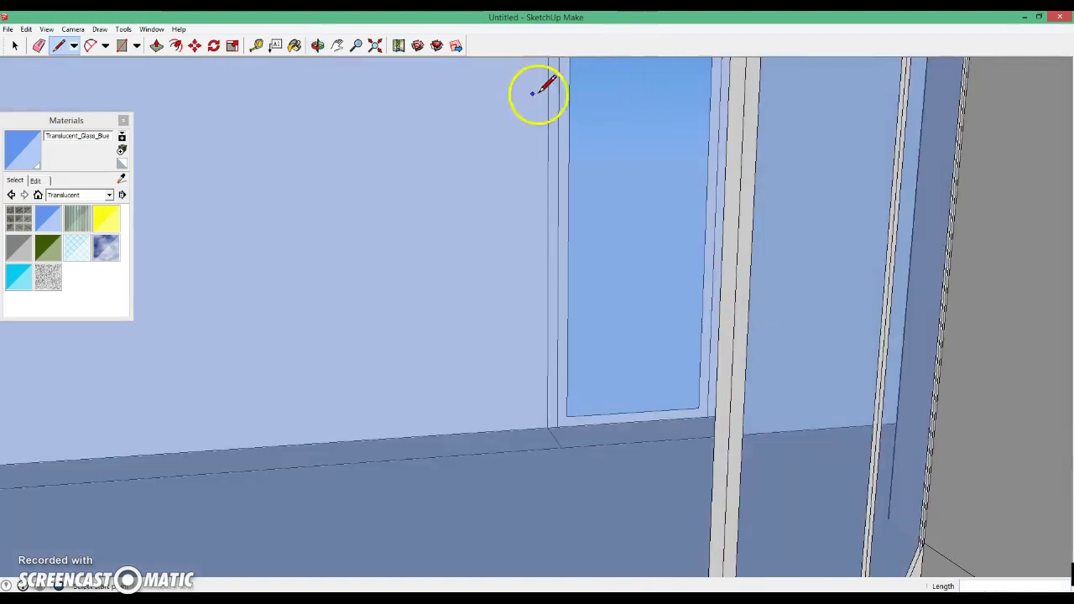
click(336, 45)
mouse_move(625, 394)
mouse_down()
mouse_move(631, 450)
mouse_move(663, 211)
mouse_move(722, 432)
mouse_move(679, 448)
mouse_move(696, 184)
mouse_move(664, 375)
mouse_move(640, 427)
mouse_move(631, 173)
mouse_move(655, 228)
mouse_up()
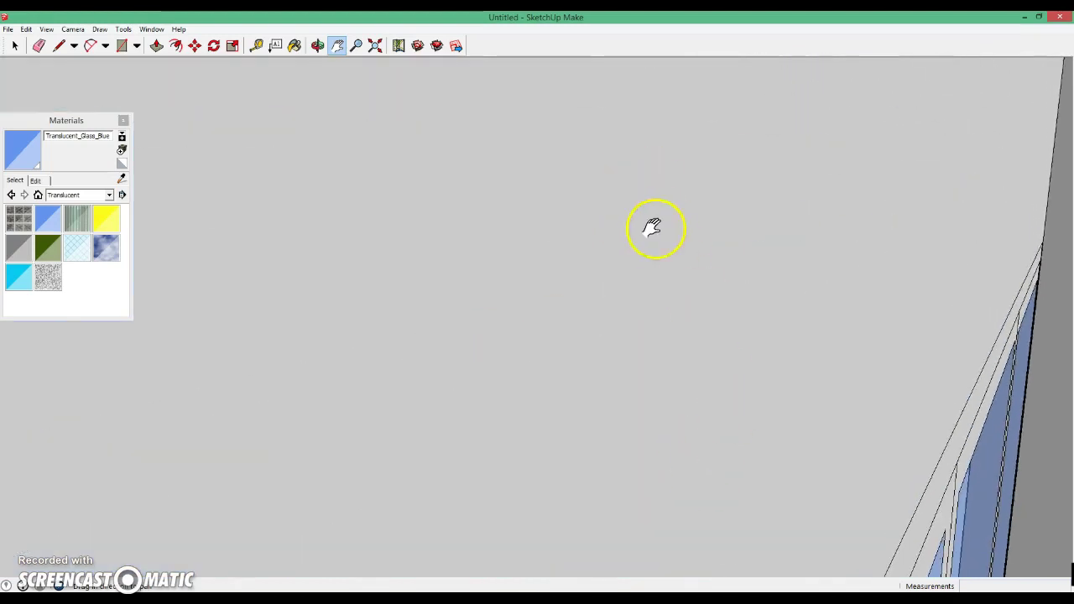
click(84, 30)
mouse_move(97, 66)
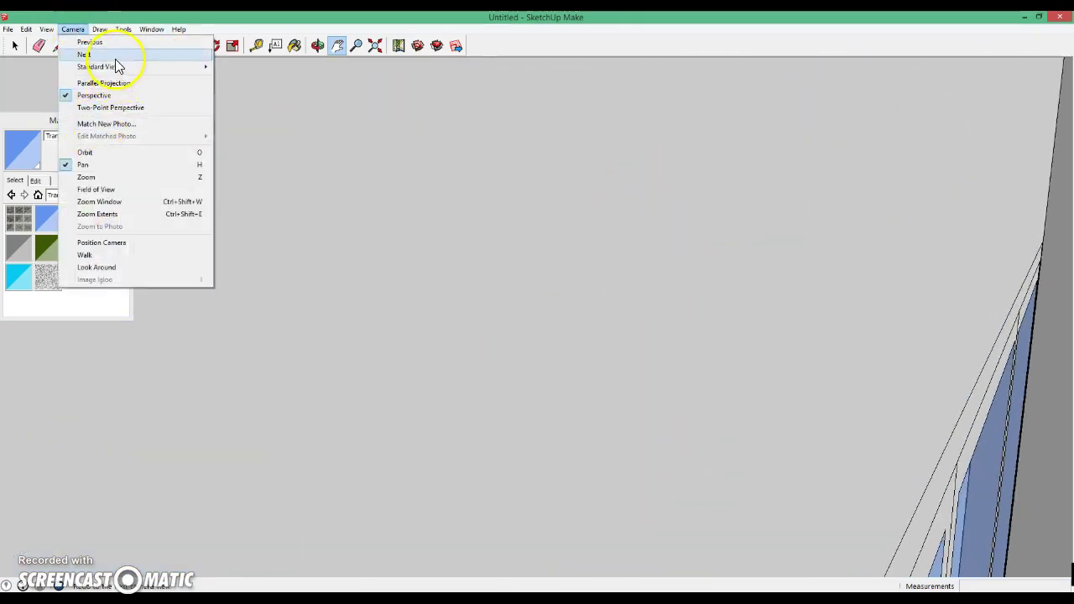
click(231, 93)
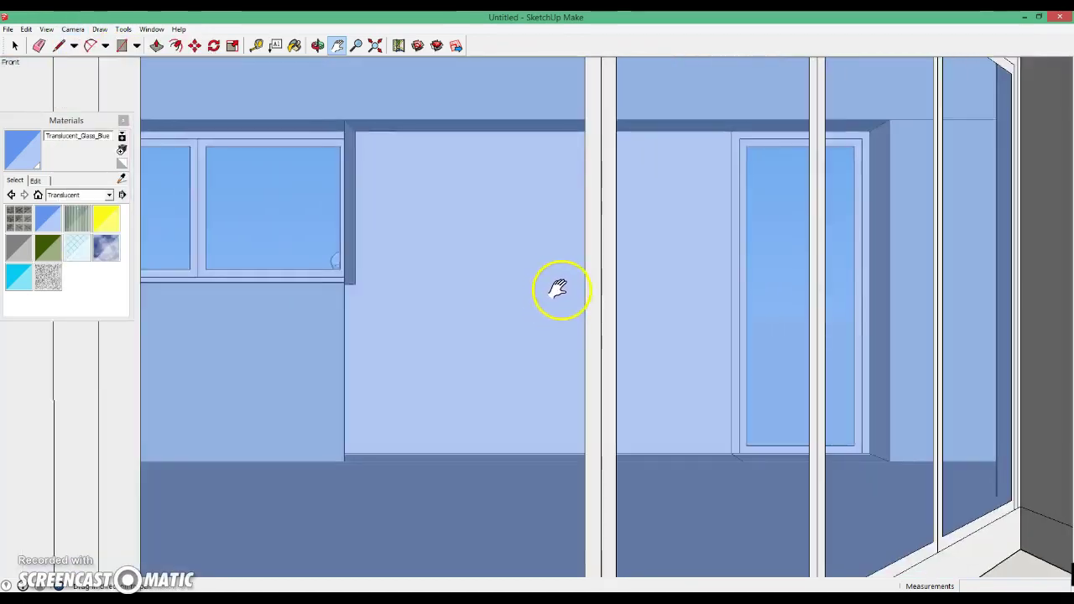
mouse_move(560, 289)
middle_down()
mouse_move(537, 319)
mouse_move(643, 209)
mouse_move(671, 398)
mouse_move(663, 261)
middle_up()
scroll(663, 260, up, 2)
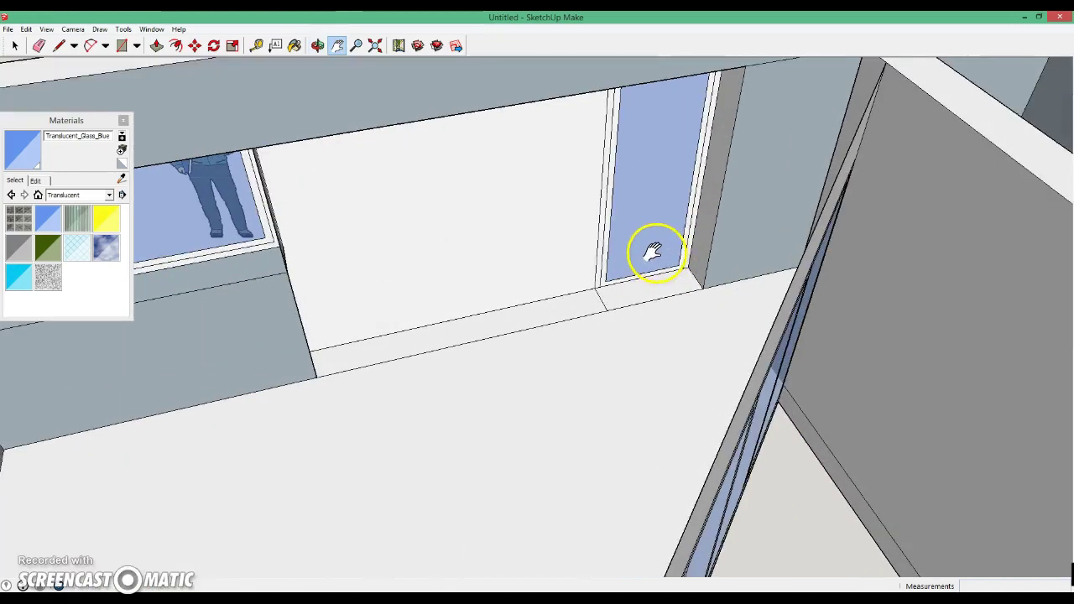
- Draw an edge up to the doorway's top corner and delete the face sealing the doorway
click(76, 49)
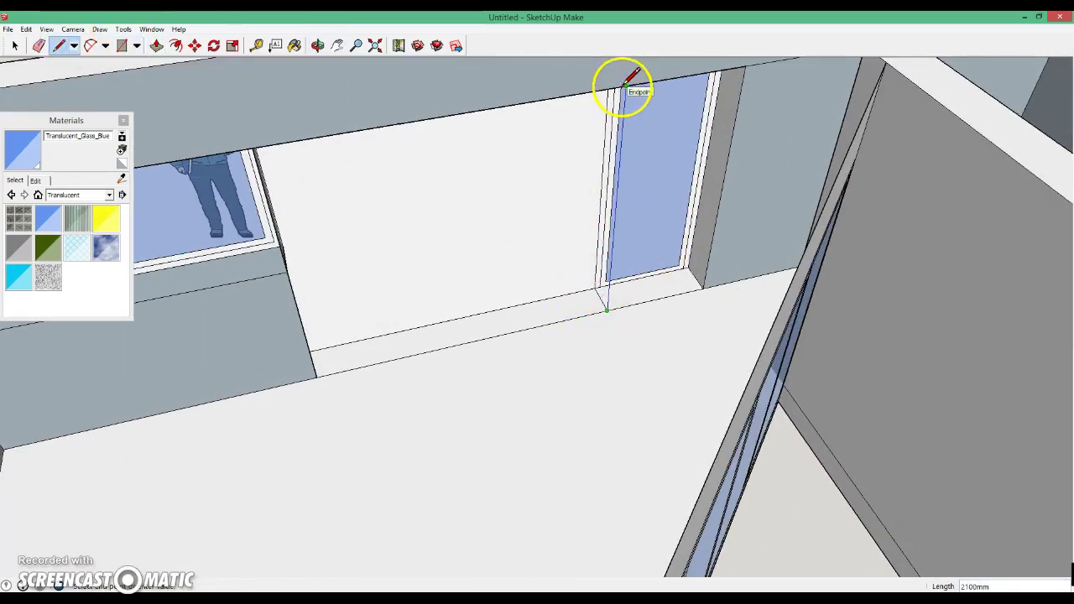
click(622, 87)
click(15, 48)
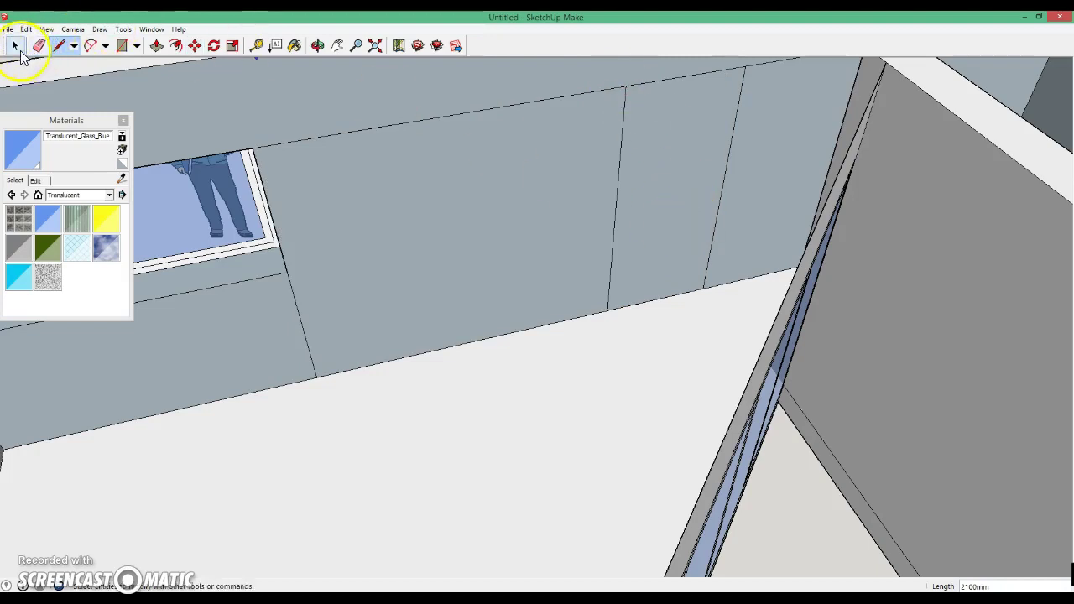
key(Delete)
- Erase the vertical edge on the back wall between the wide window and the doorway
mouse_move(685, 259)
middle_down()
mouse_move(332, 333)
mouse_move(436, 249)
mouse_move(746, 115)
mouse_move(933, 115)
mouse_move(1066, 186)
mouse_move(887, 240)
mouse_move(815, 276)
mouse_move(798, 240)
middle_up()
scroll(603, 249, down, 3)
middle_drag(618, 233, 580, 293)
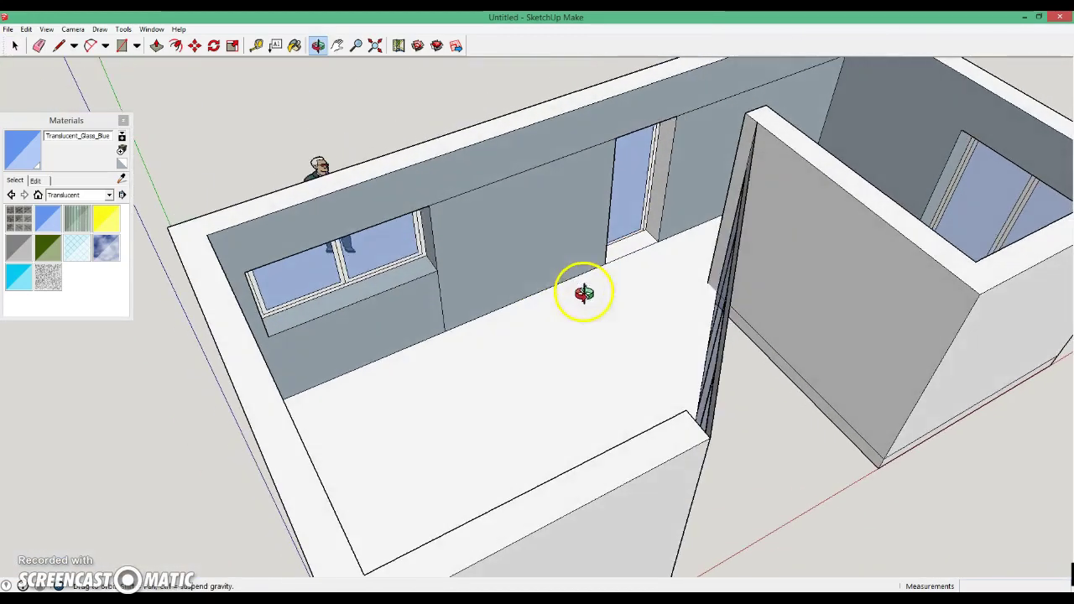
click(40, 47)
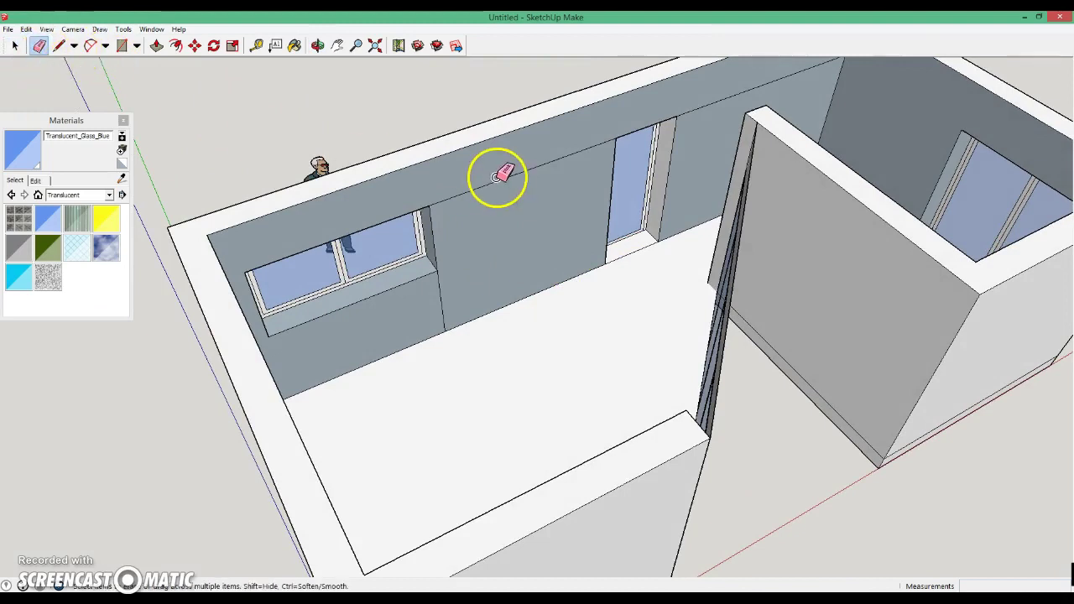
click(440, 290)
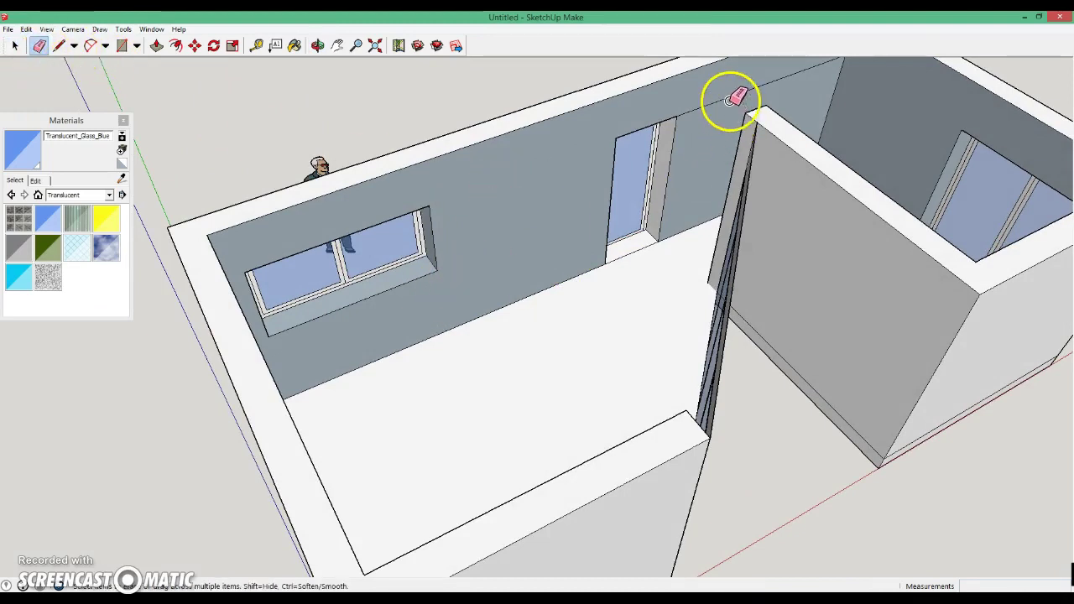
mouse_move(748, 110)
middle_down()
mouse_move(787, 149)
mouse_move(511, 187)
mouse_move(607, 254)
mouse_move(713, 244)
mouse_move(895, 189)
mouse_move(923, 250)
mouse_move(815, 168)
mouse_move(892, 193)
mouse_move(861, 118)
mouse_move(679, 47)
mouse_move(708, 125)
mouse_move(756, 137)
mouse_move(707, 158)
middle_up()
scroll(708, 158, up, 3)
scroll(714, 168, down, 1)
scroll(691, 187, down, 1)
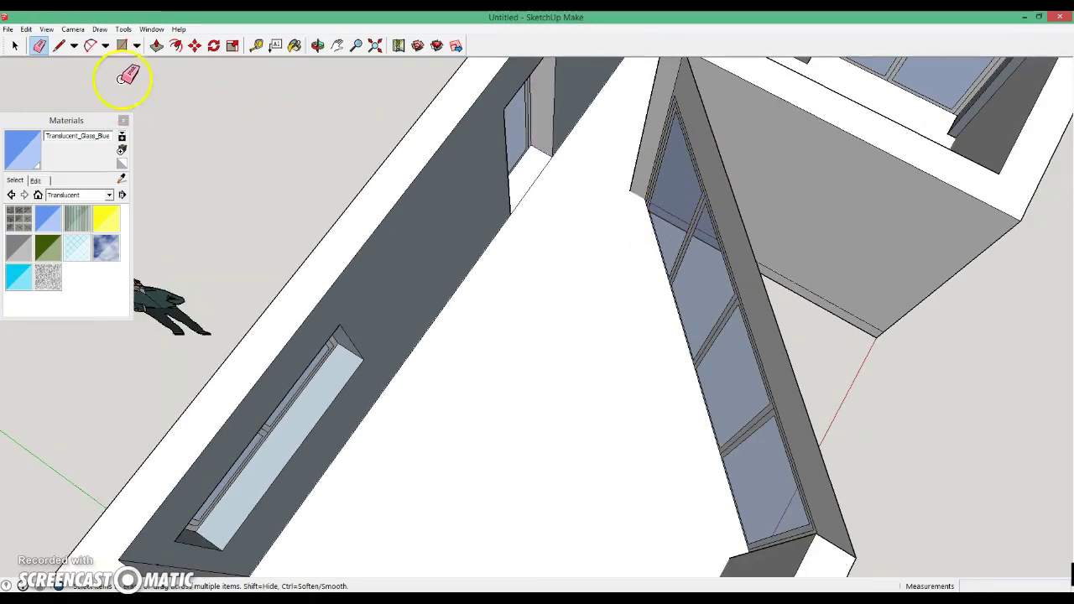
- Push/pull the end door frame face out 100 mm and check the glazed wall from the side
click(157, 45)
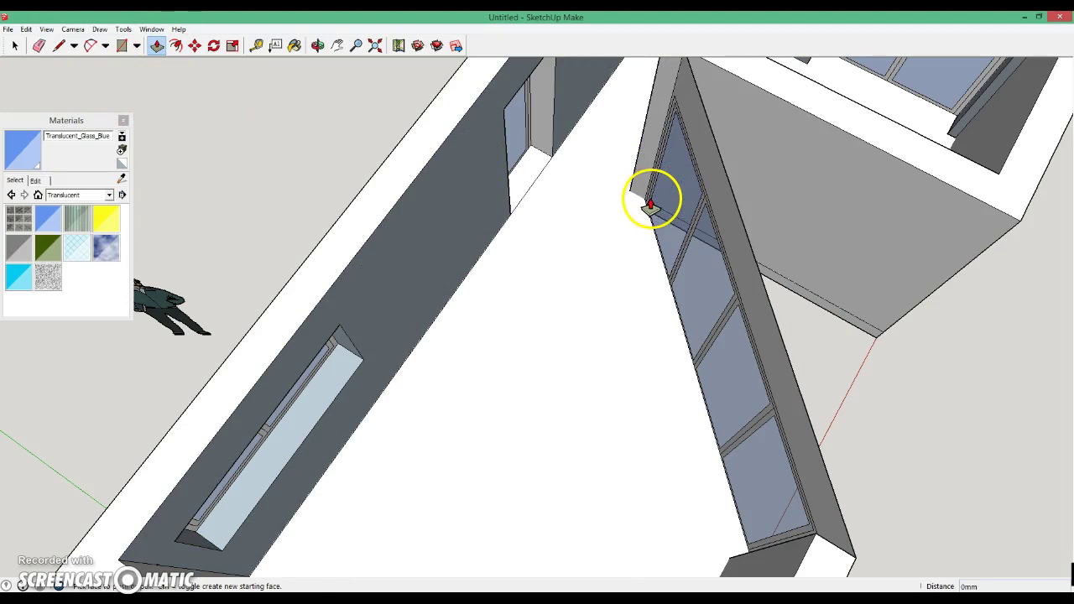
drag(648, 205, 648, 216)
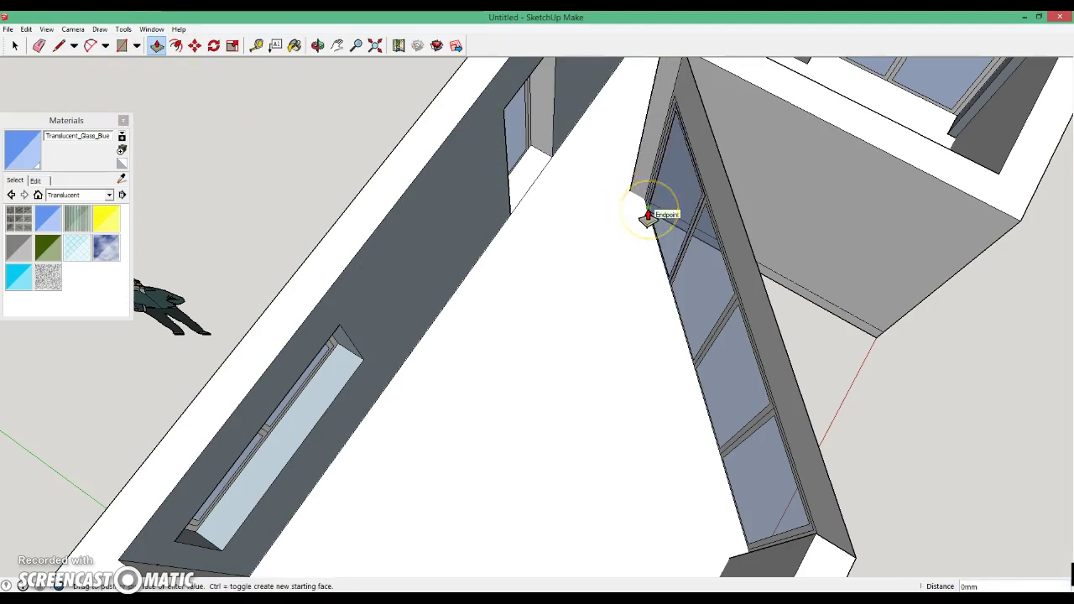
text(100)
mouse_move(808, 283)
middle_down()
mouse_move(420, 67)
mouse_move(436, 48)
middle_up()
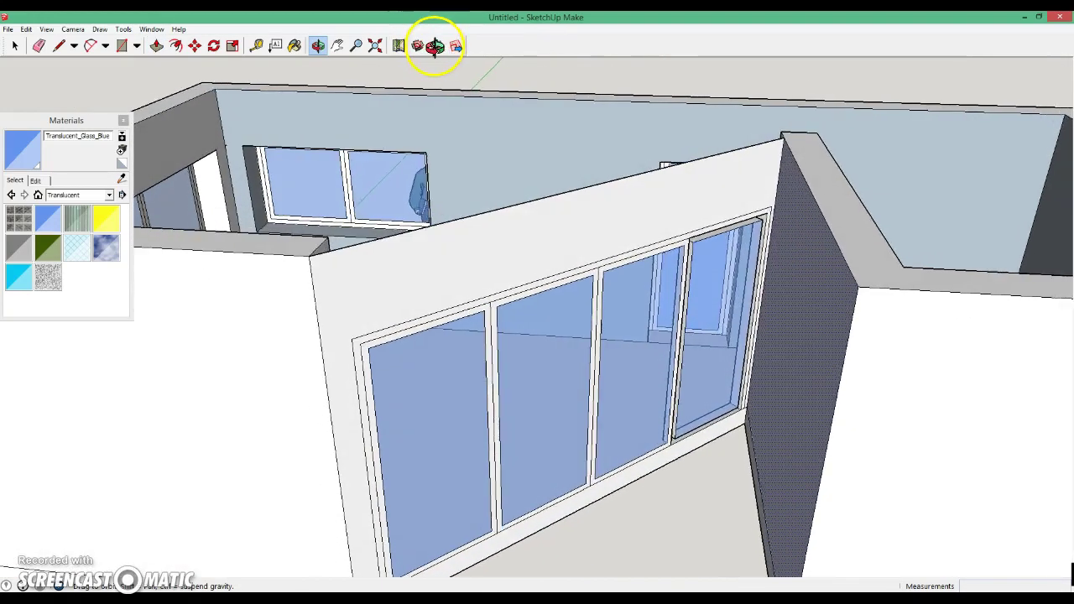
key(p)
middle_drag(562, 277, 684, 273)
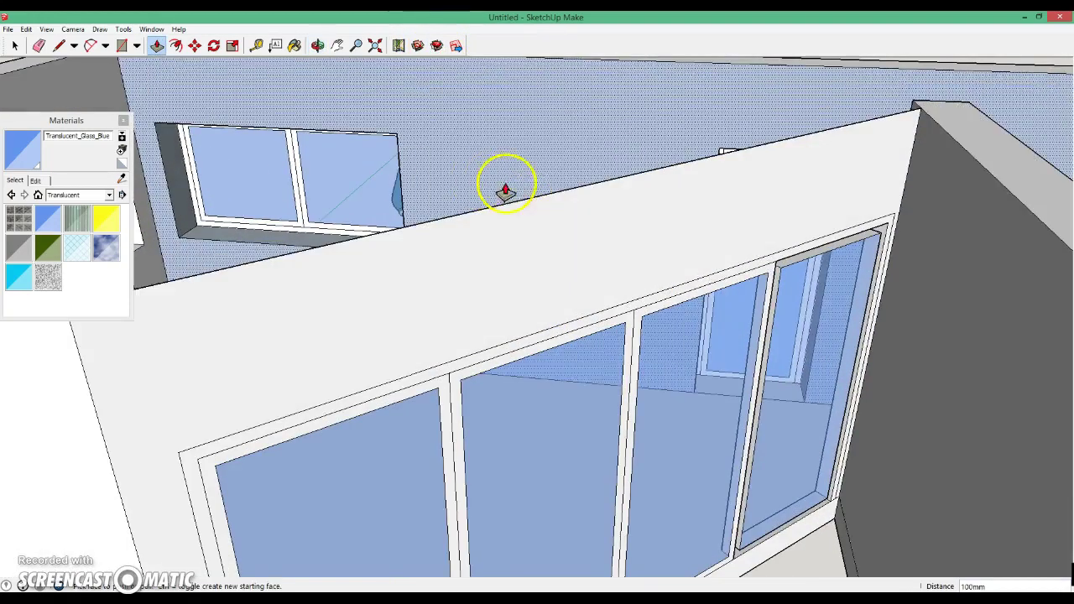
scroll(684, 273, down, 3)
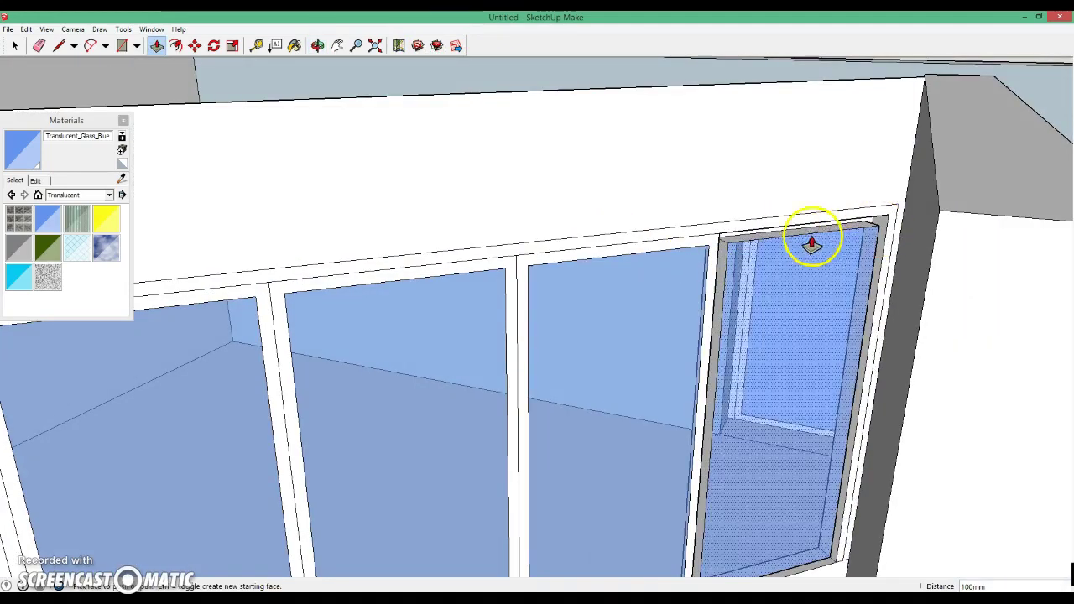
scroll(747, 323, up, 1)
scroll(722, 315, down, 3)
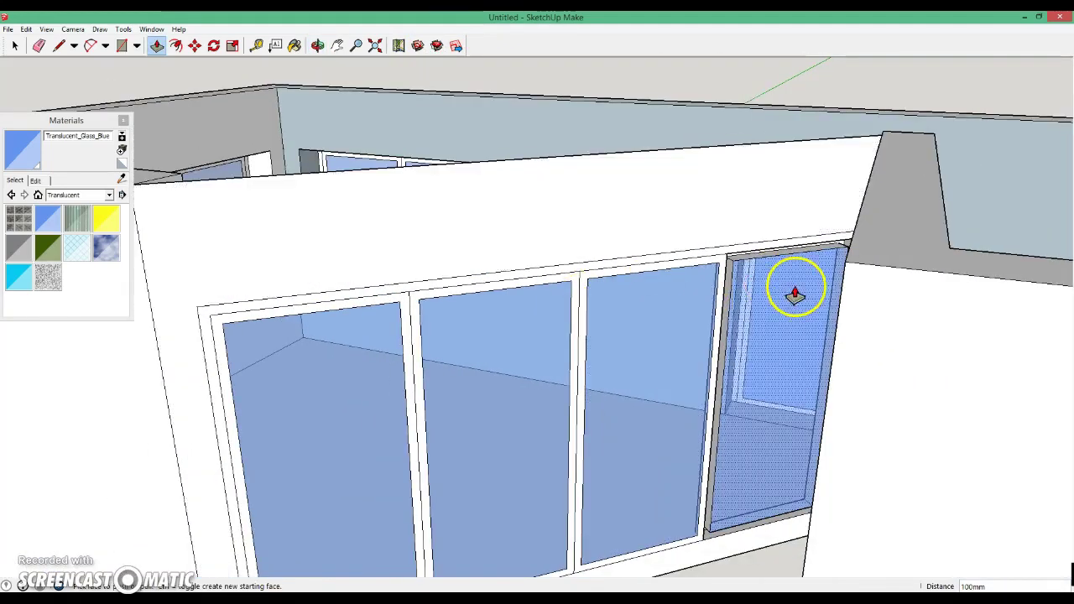
middle_drag(796, 290, 858, 293)
- Draw edges closing the top frame strip and the top of the door mullion
click(59, 45)
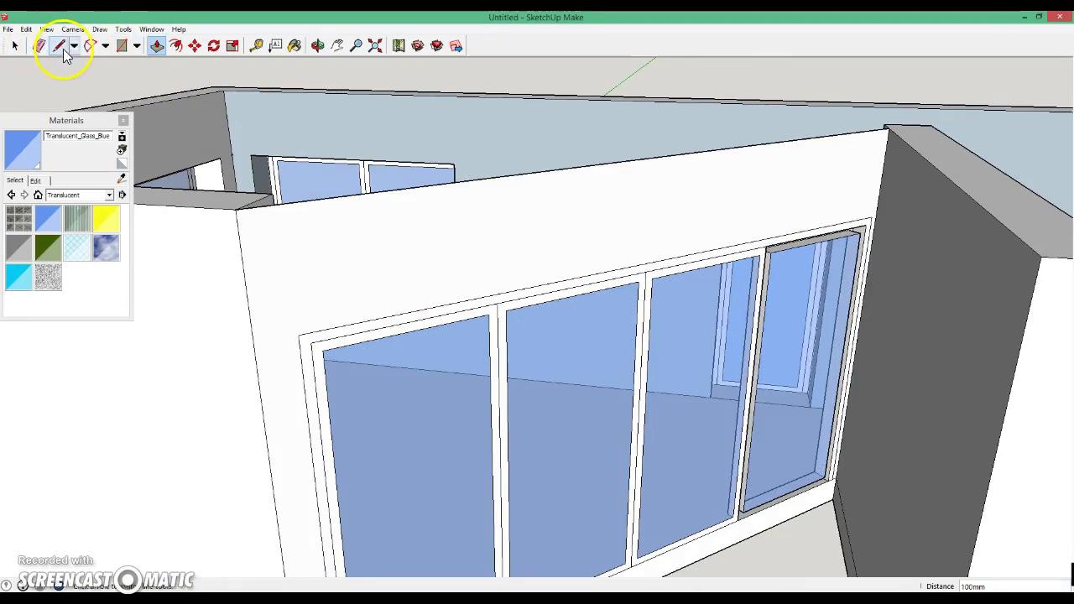
click(769, 250)
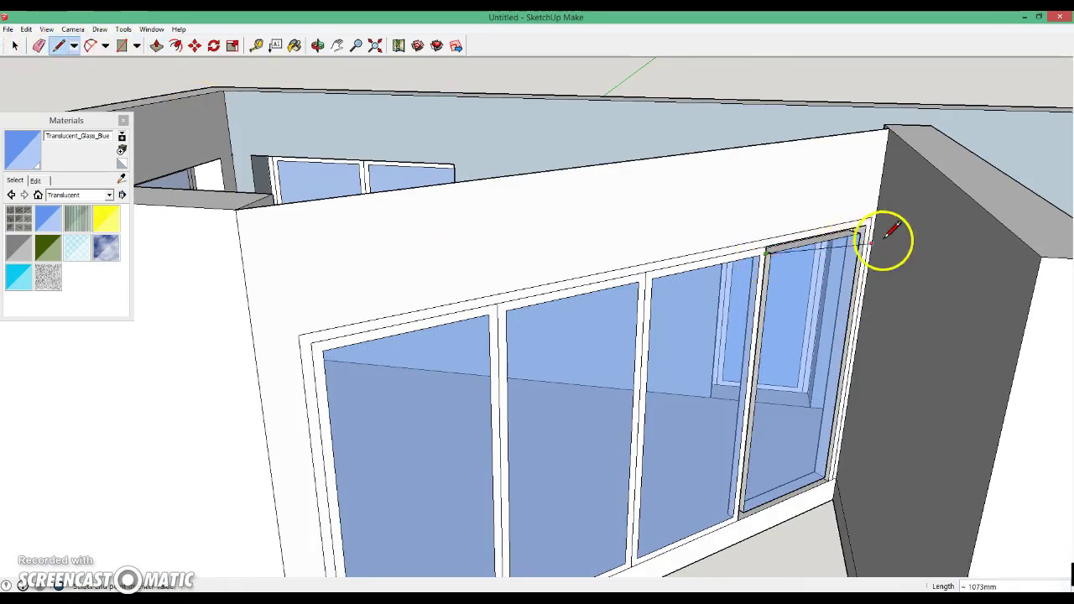
scroll(801, 242, up, 1)
scroll(814, 242, up, 1)
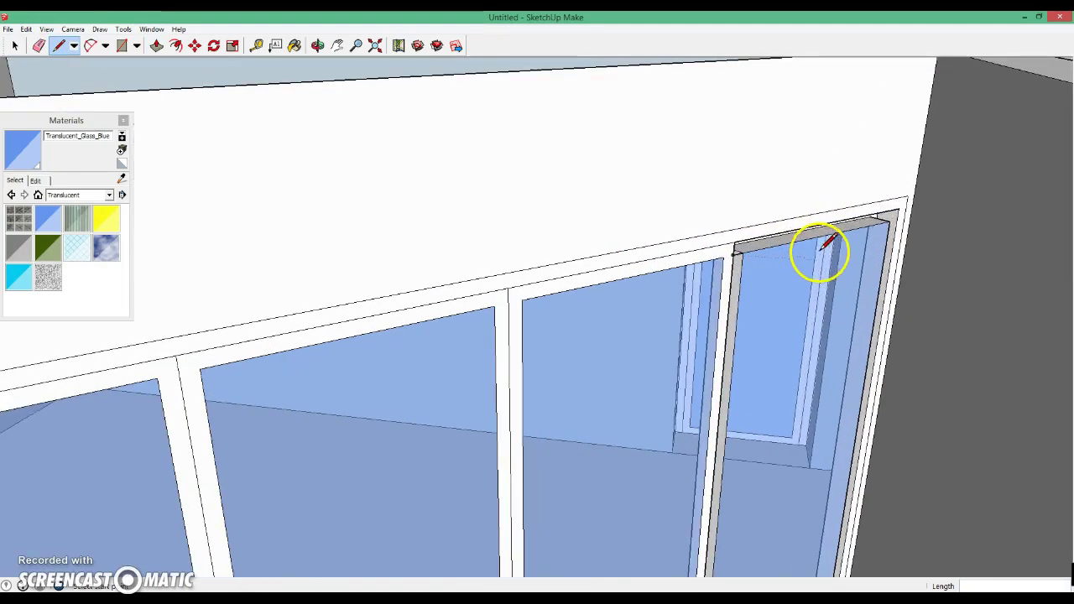
click(891, 220)
scroll(840, 285, down, 1)
scroll(780, 320, down, 1)
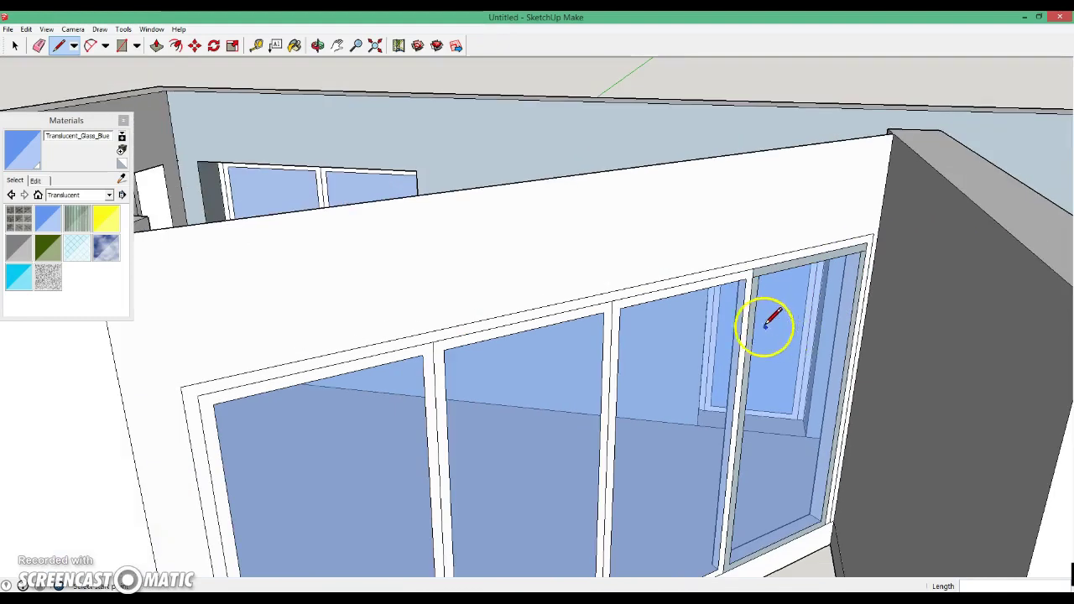
click(752, 284)
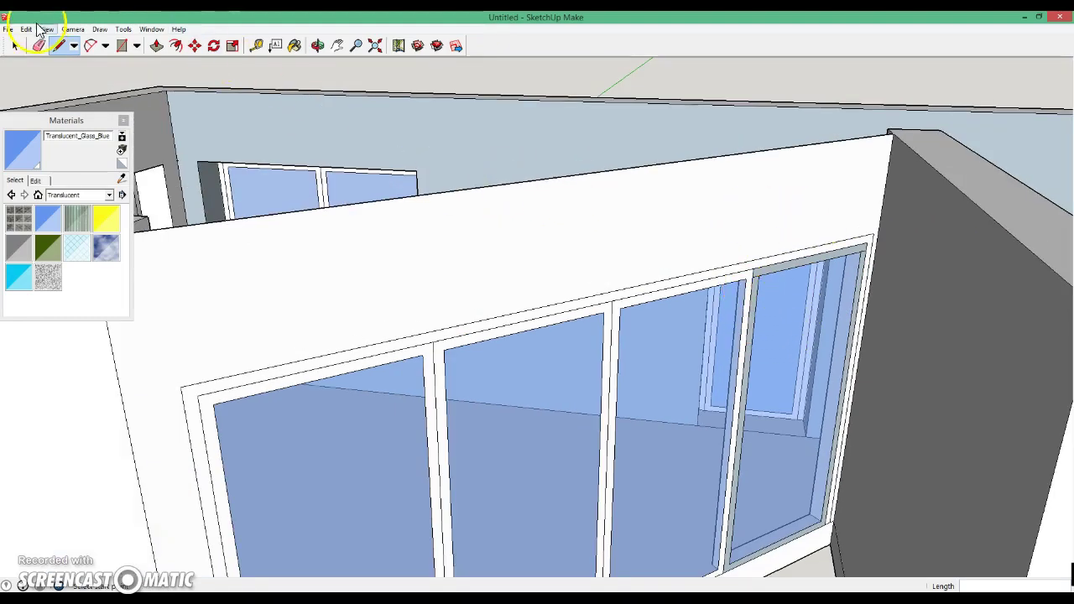
- Erase the stray edge at the top of the mullion
click(36, 52)
scroll(739, 256, up, 1)
scroll(768, 275, up, 1)
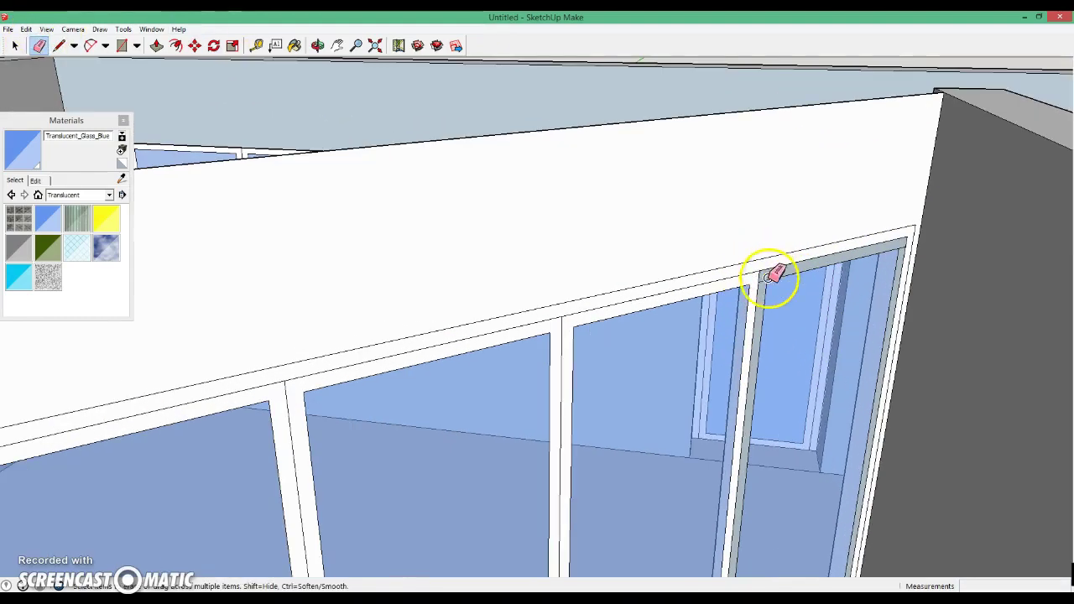
click(761, 282)
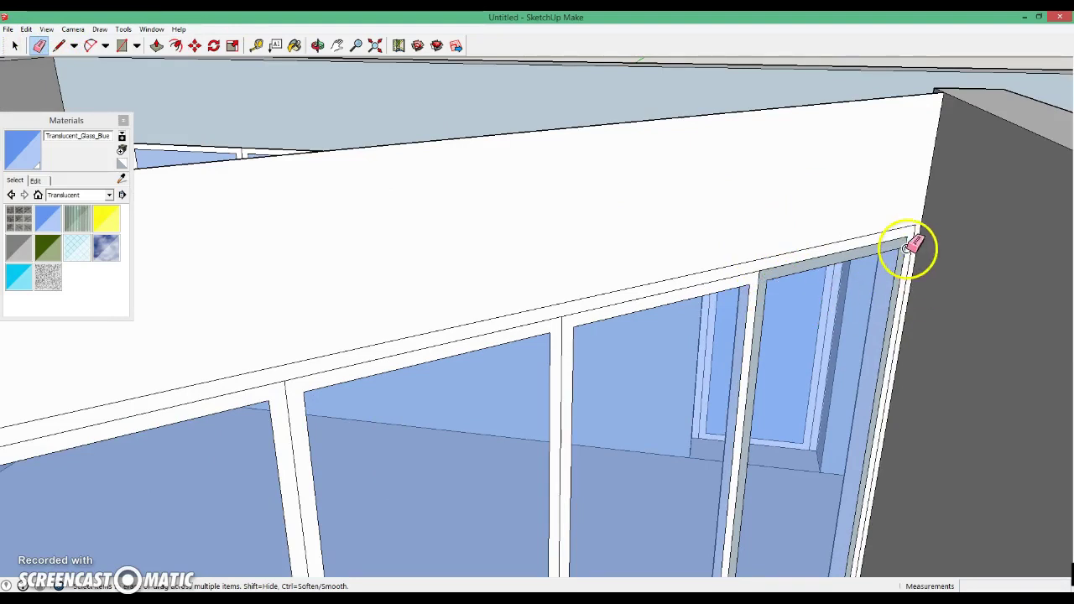
scroll(859, 360, down, 2)
scroll(851, 360, down, 2)
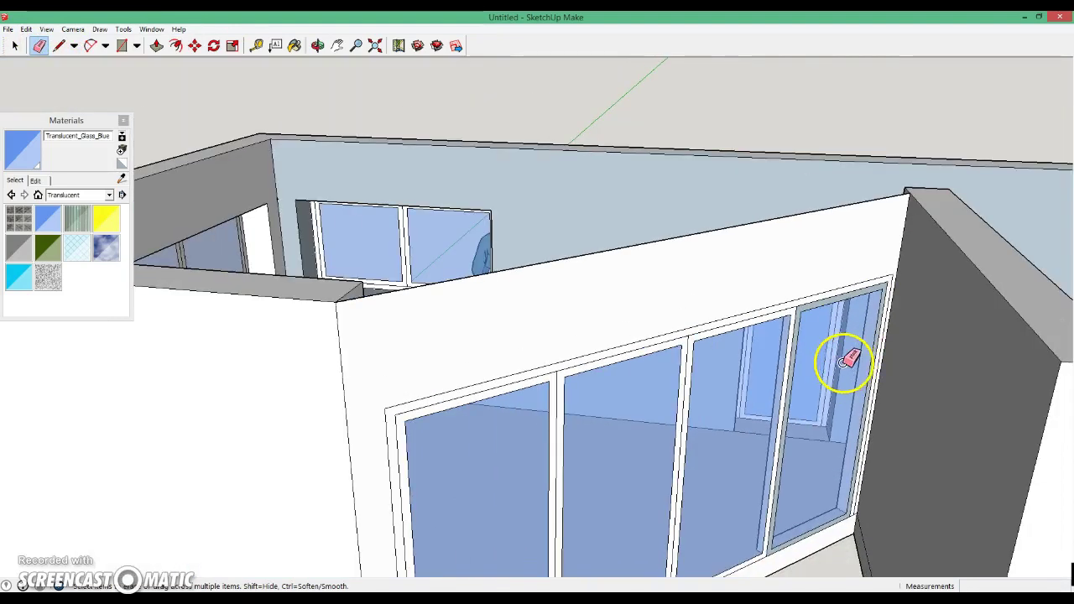
mouse_move(568, 290)
middle_down()
mouse_move(859, 432)
mouse_move(1055, 415)
middle_up()
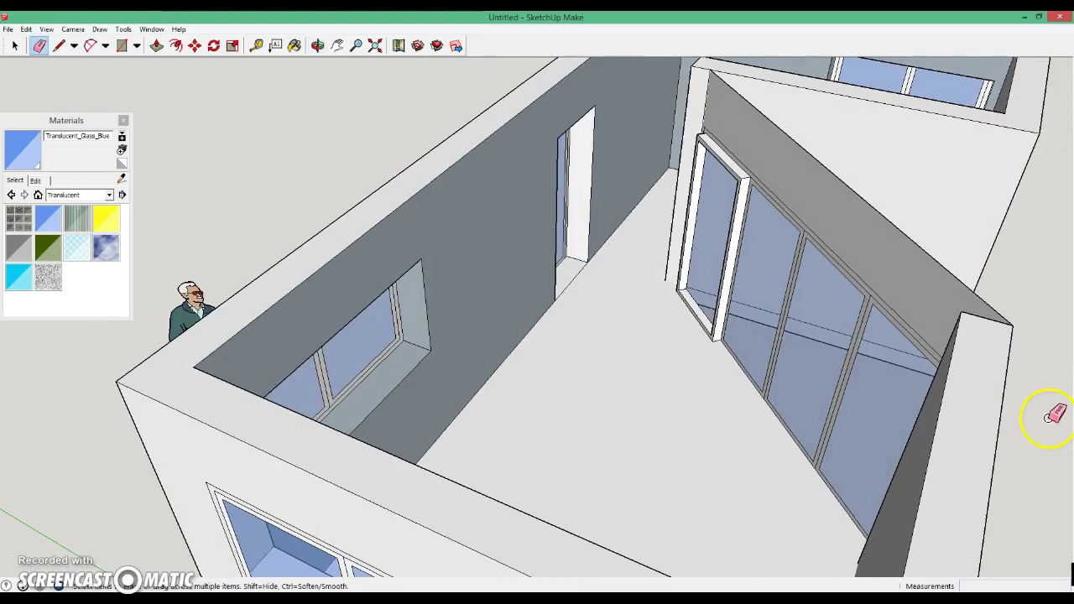
- Push/pull the glass door frame and the mullion at the door base out 100 mm each
click(156, 45)
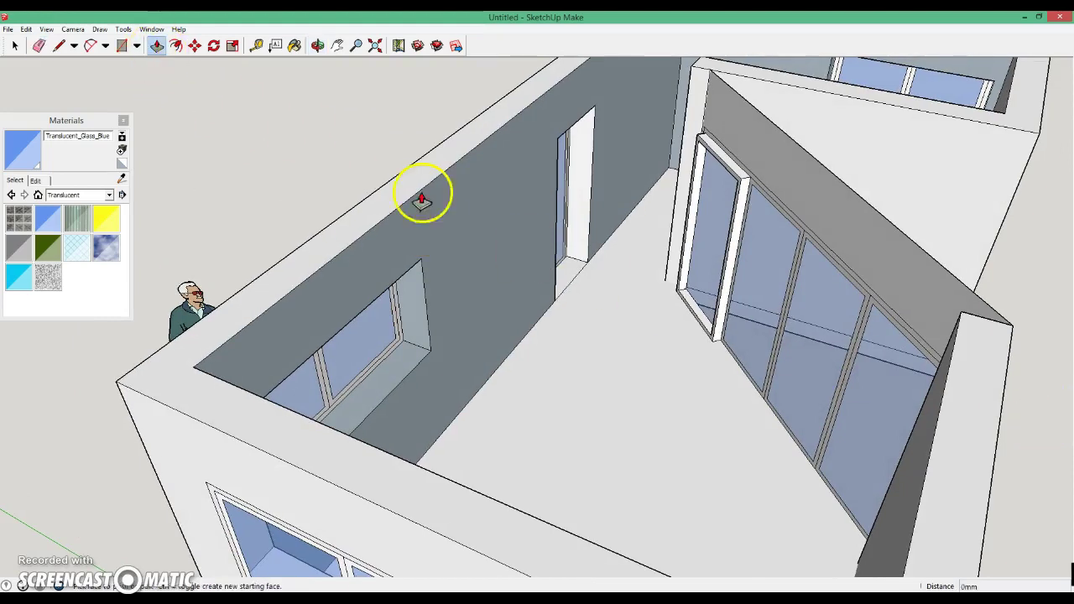
click(737, 365)
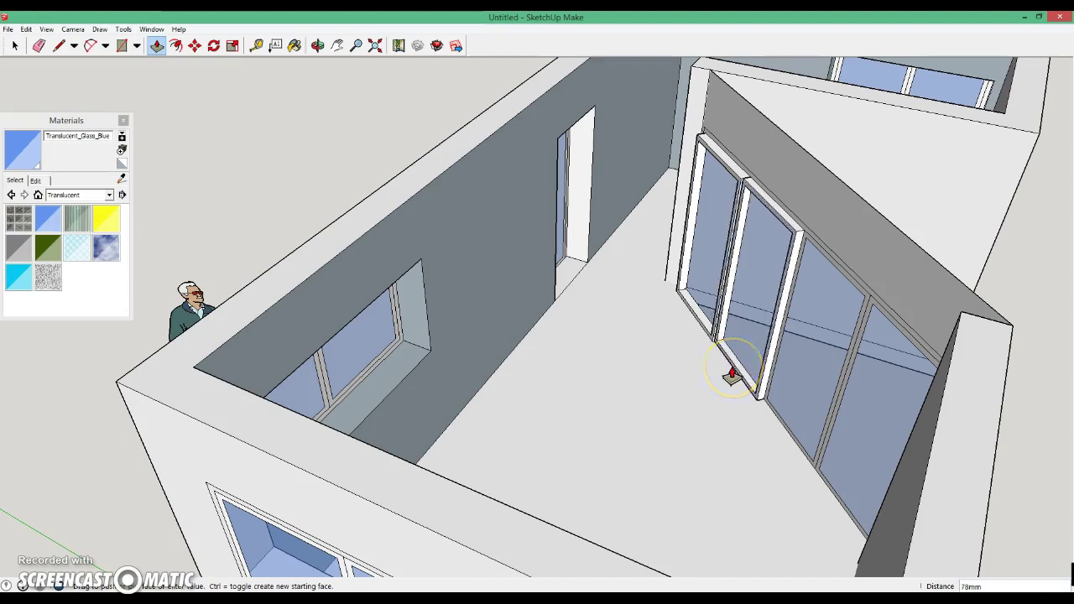
text(0mm)
key(Return)
click(774, 420)
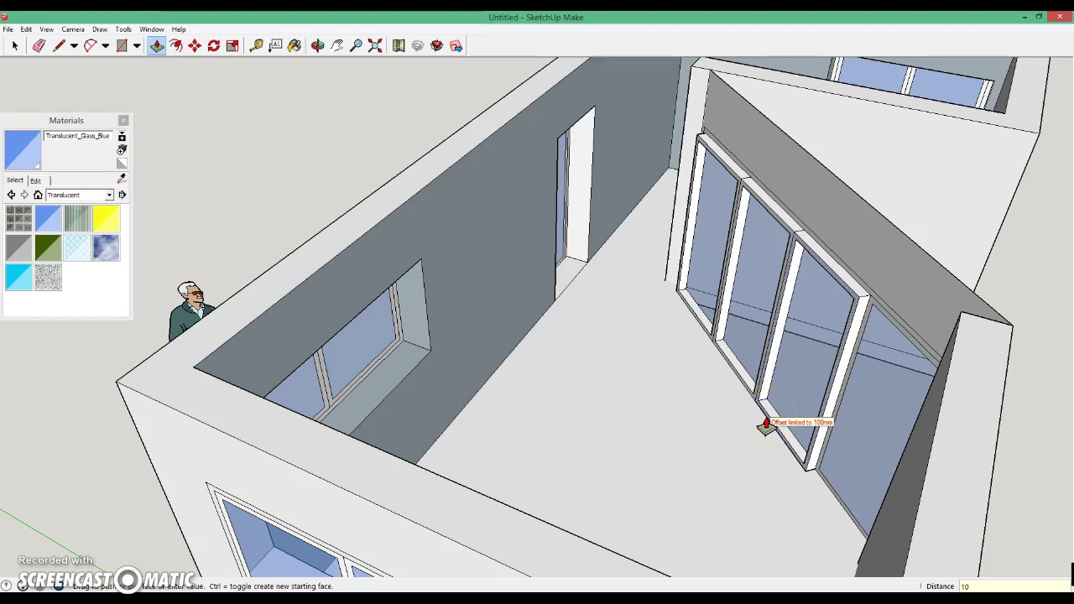
click(876, 511)
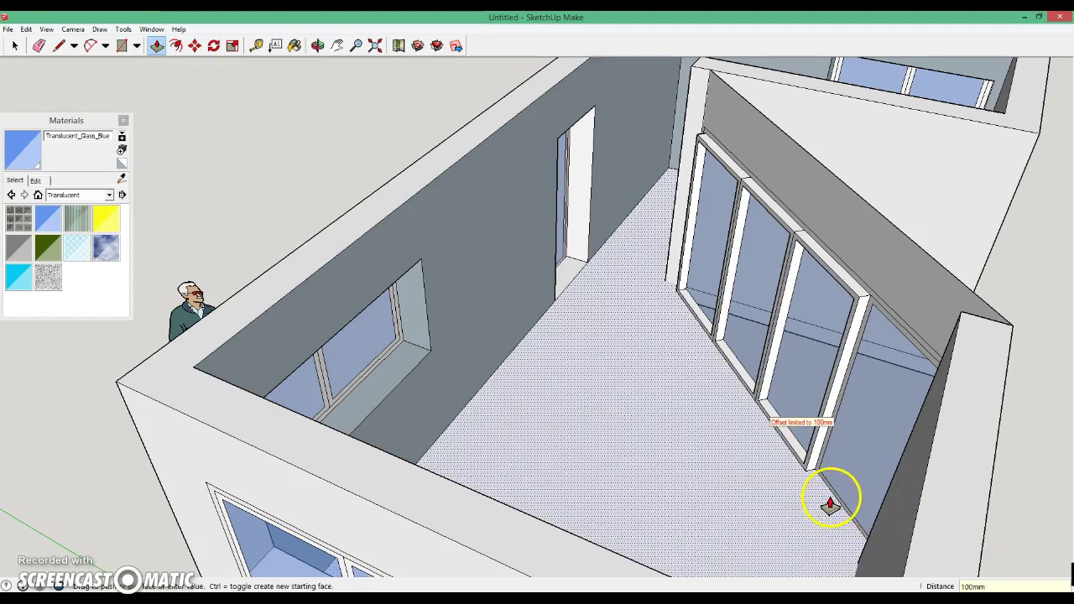
drag(831, 499, 829, 501)
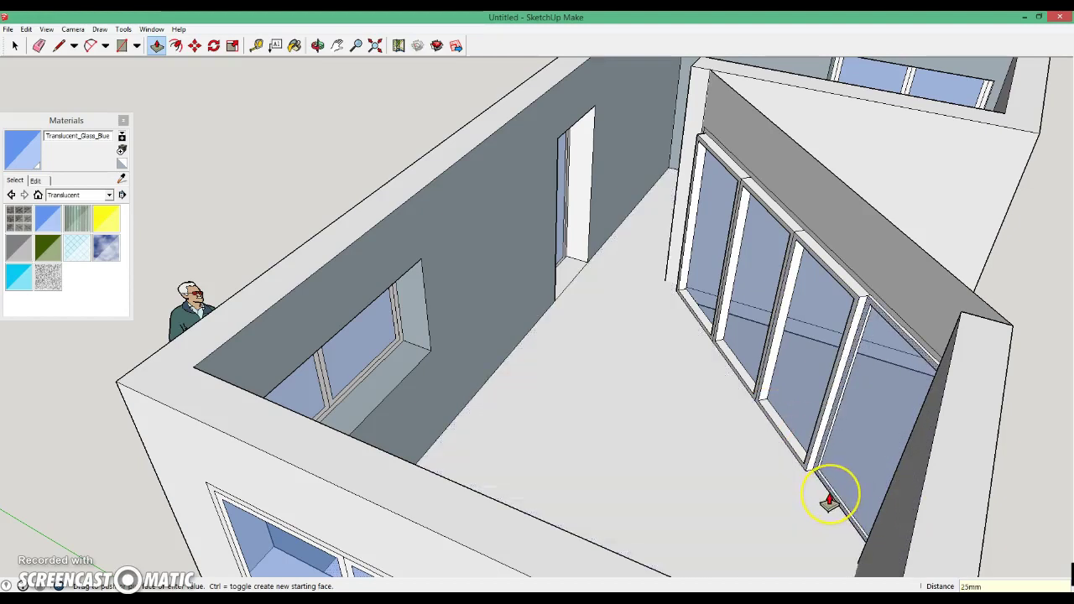
text(00)
key(Return)
click(872, 415)
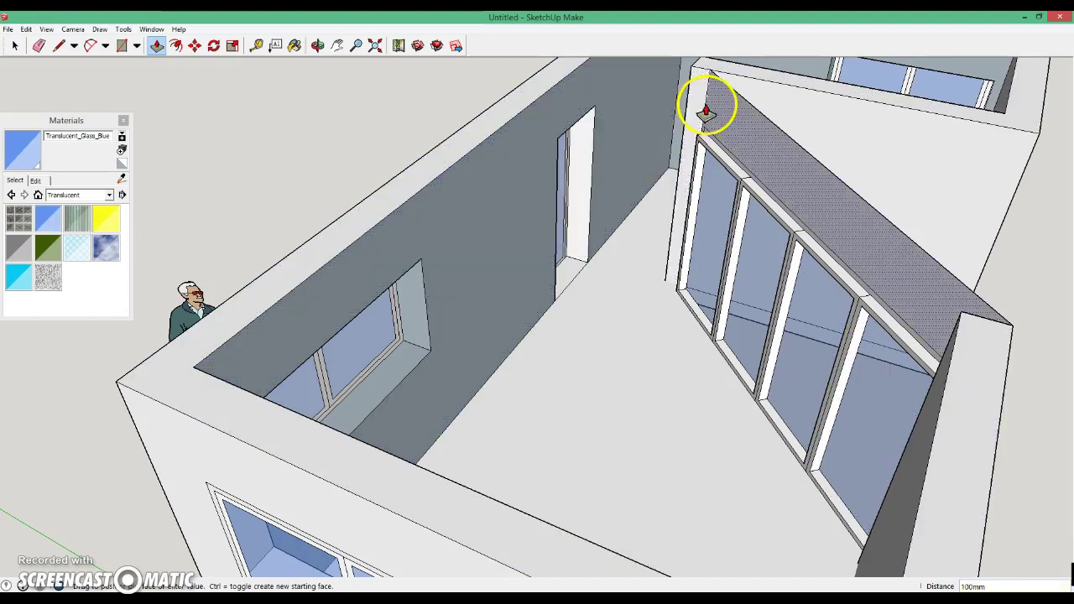
- From below the door head, start an edge at the frame corner, then end the line
mouse_move(675, 138)
middle_down()
mouse_move(990, 509)
mouse_move(995, 532)
middle_up()
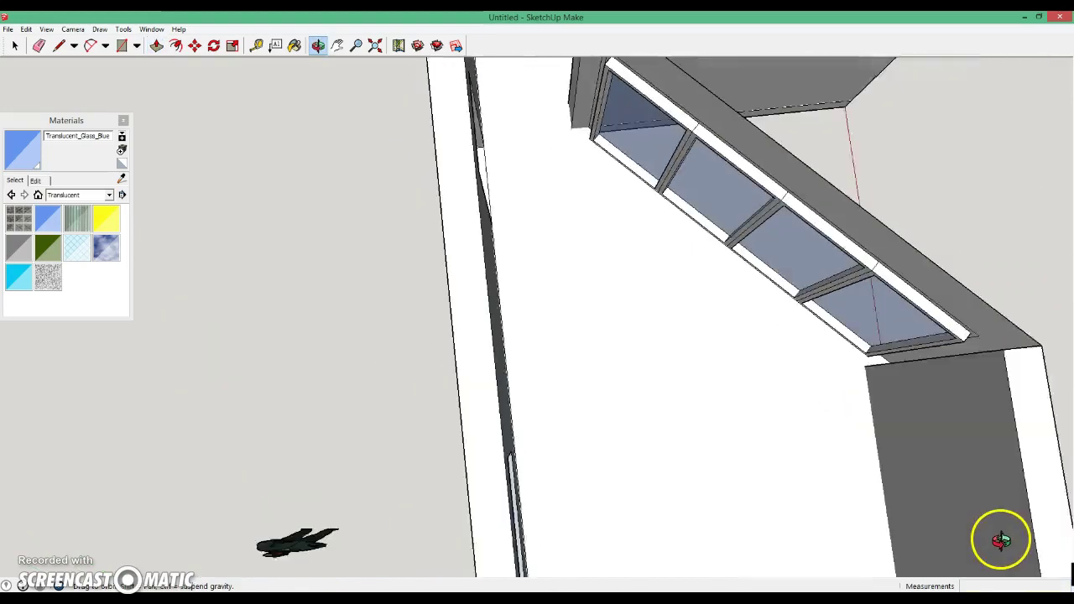
click(59, 46)
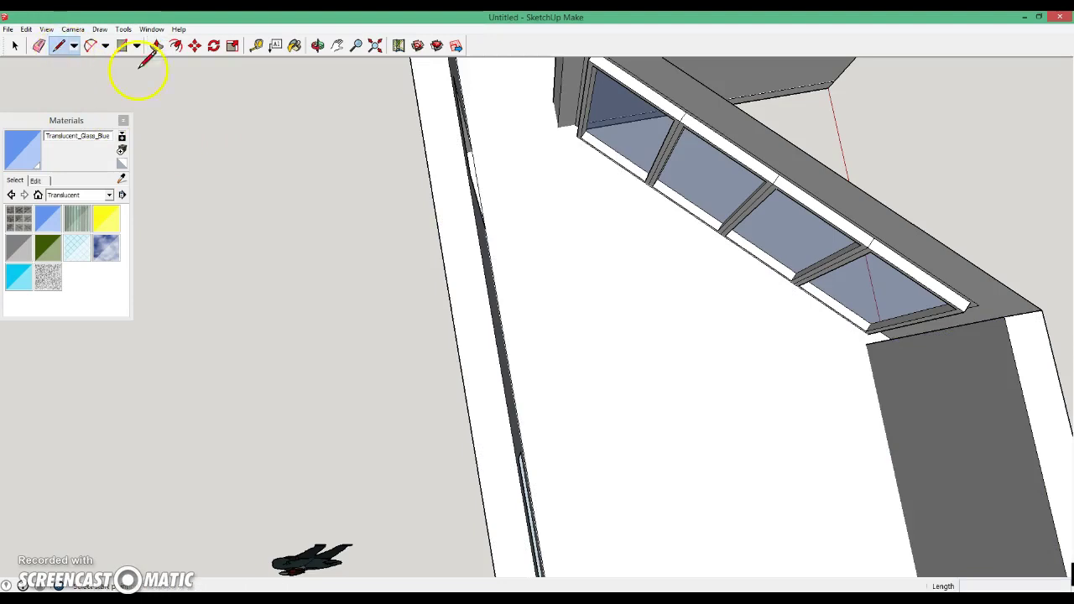
click(577, 135)
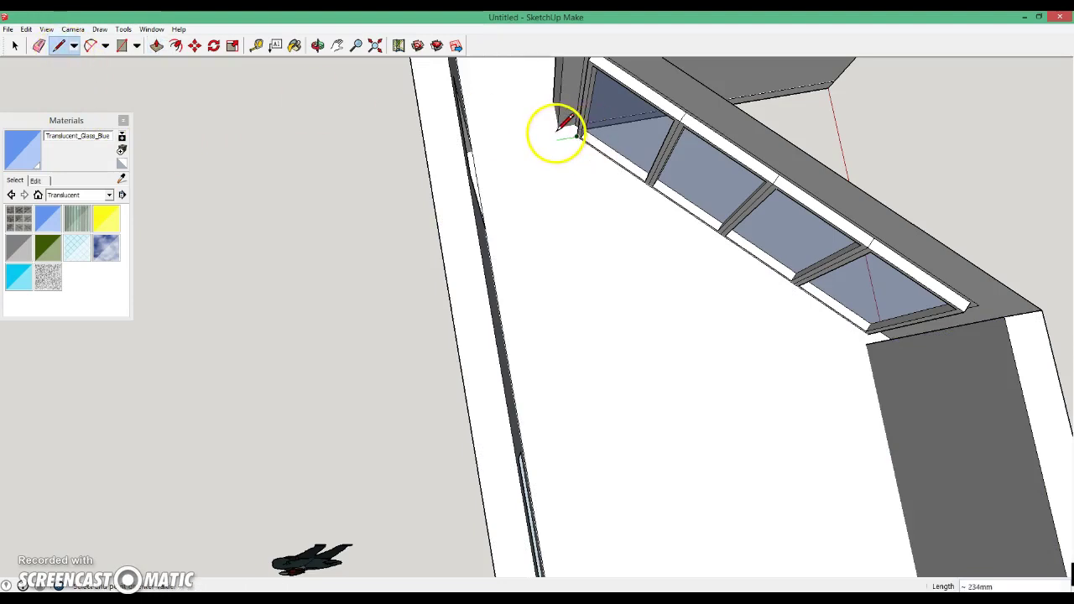
scroll(558, 126, up, 2)
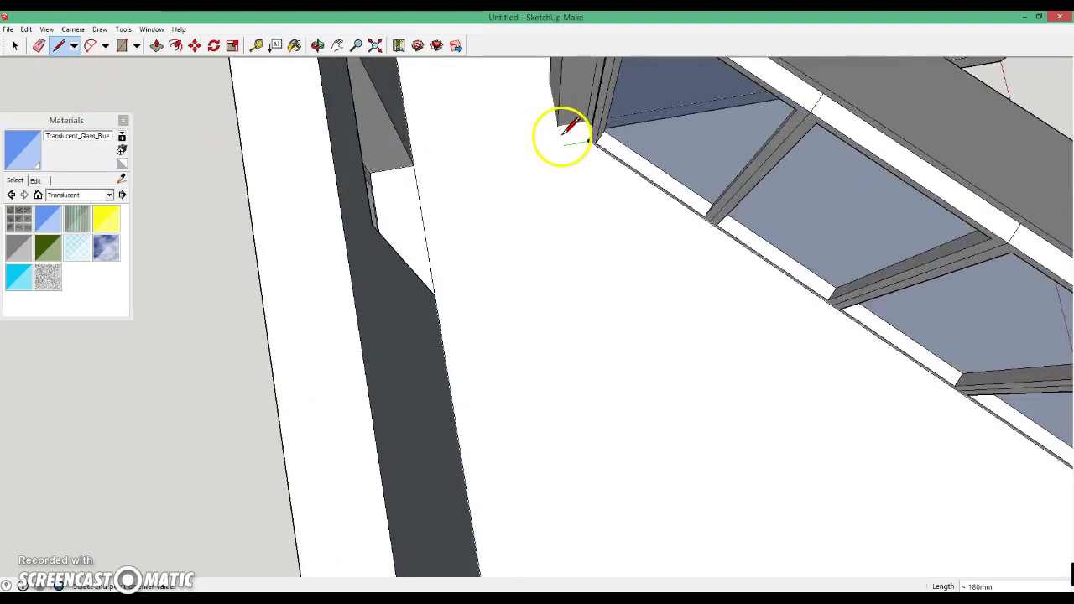
scroll(560, 122, up, 2)
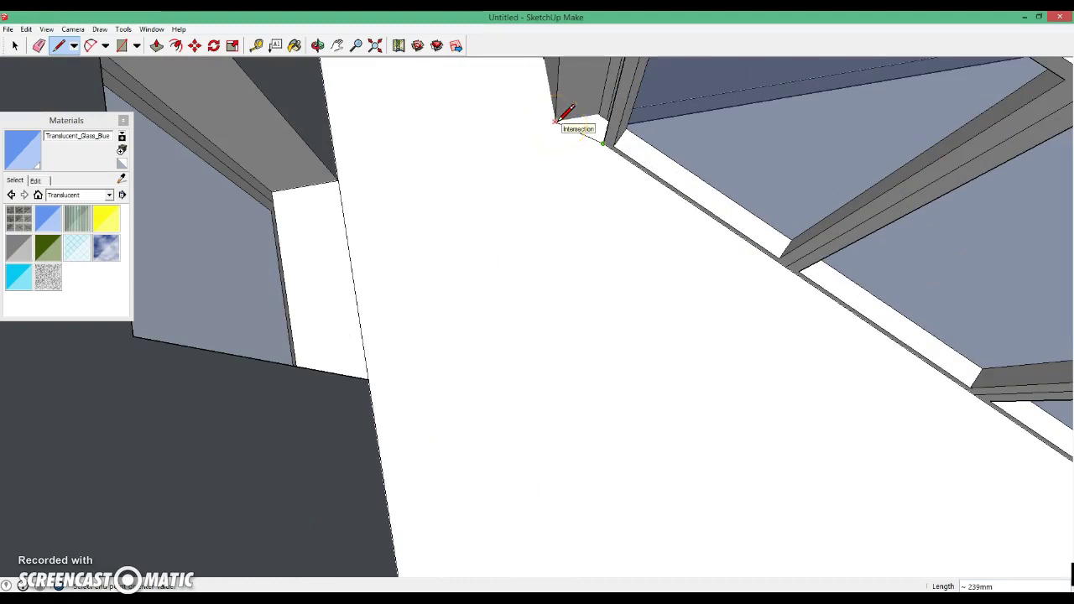
scroll(625, 114, down, 2)
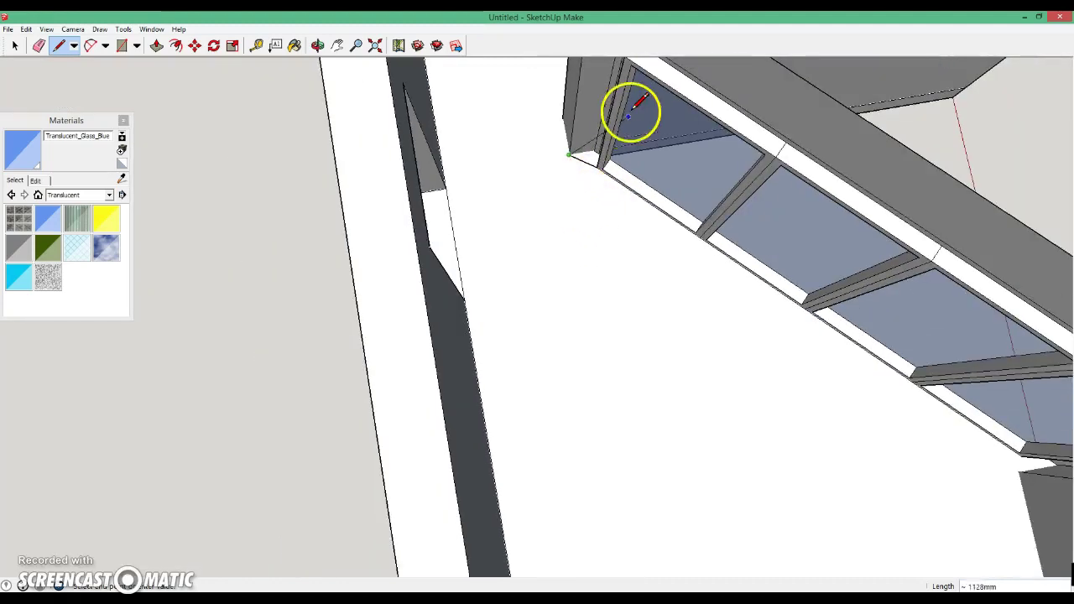
scroll(624, 115, down, 1)
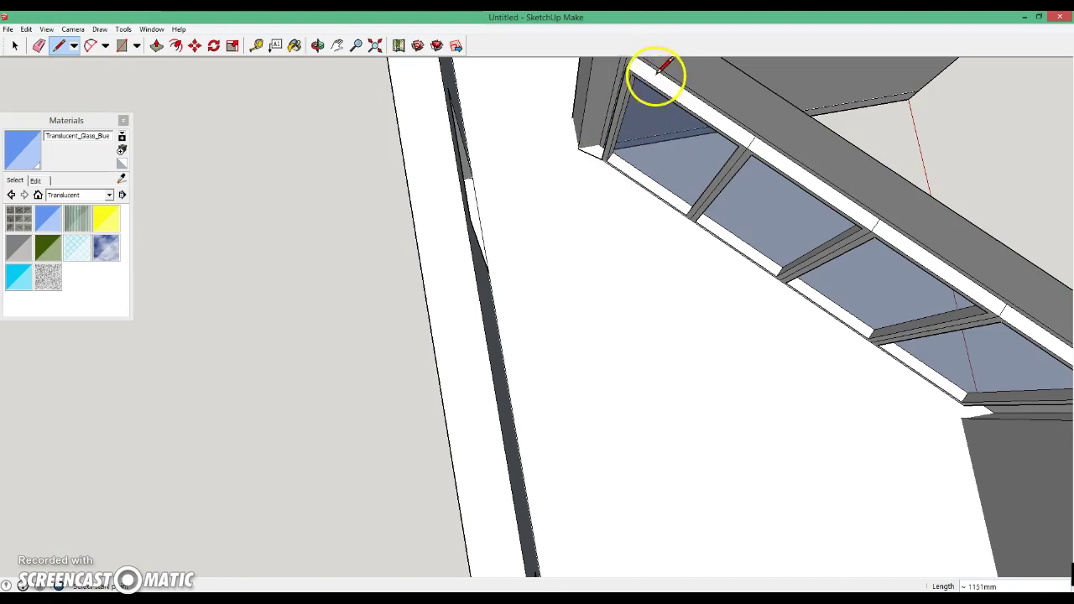
key(space)
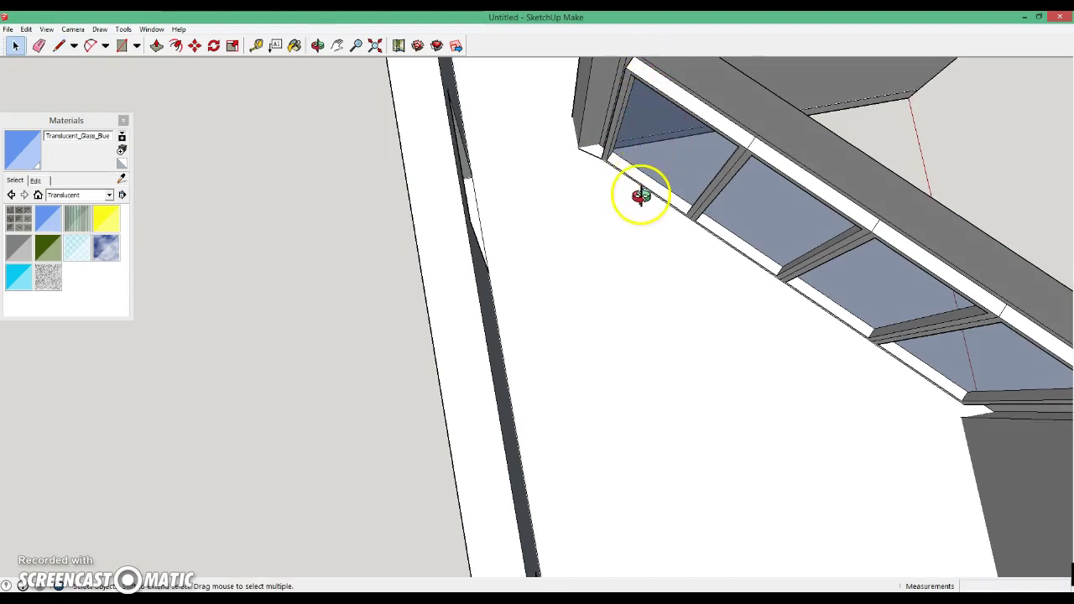
- Draw edges across the end pillar's side face where the door head meets it
mouse_move(678, 107)
middle_down()
mouse_move(652, 163)
mouse_move(653, 285)
middle_up()
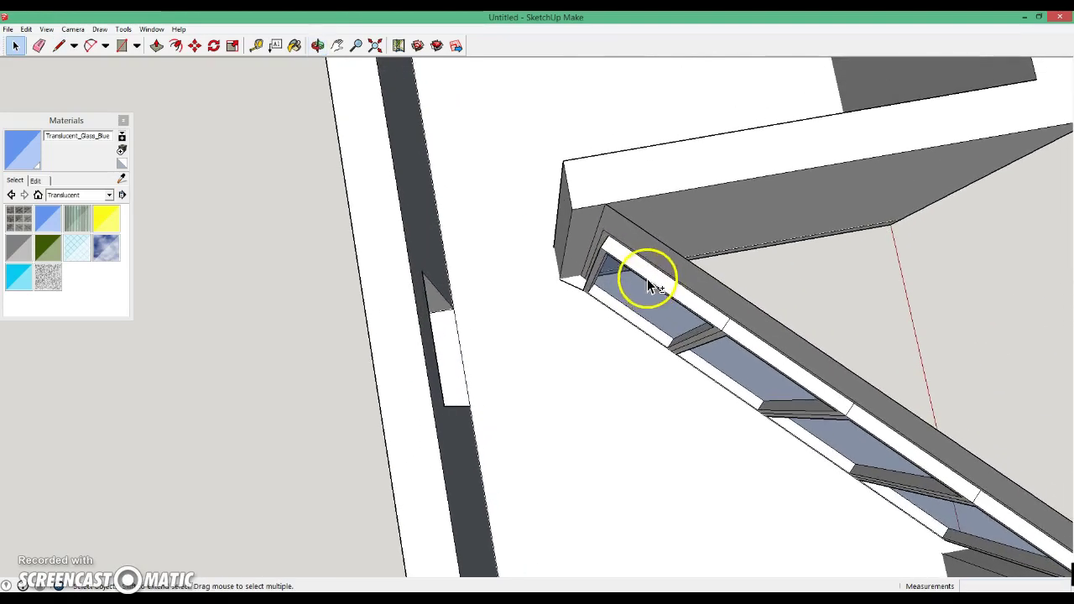
click(59, 46)
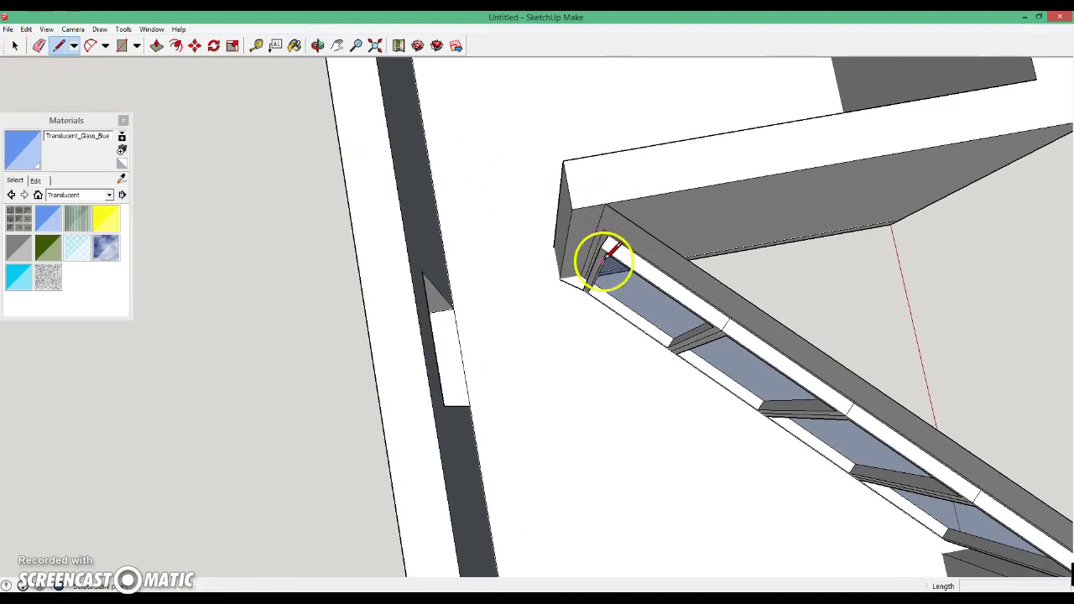
click(604, 247)
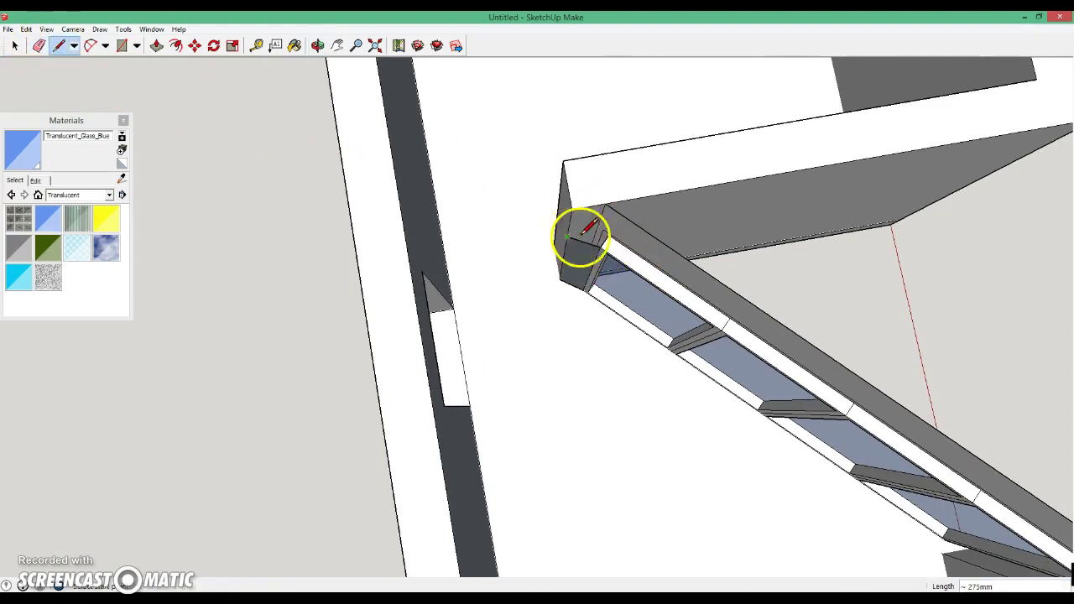
middle_drag(590, 230, 628, 66)
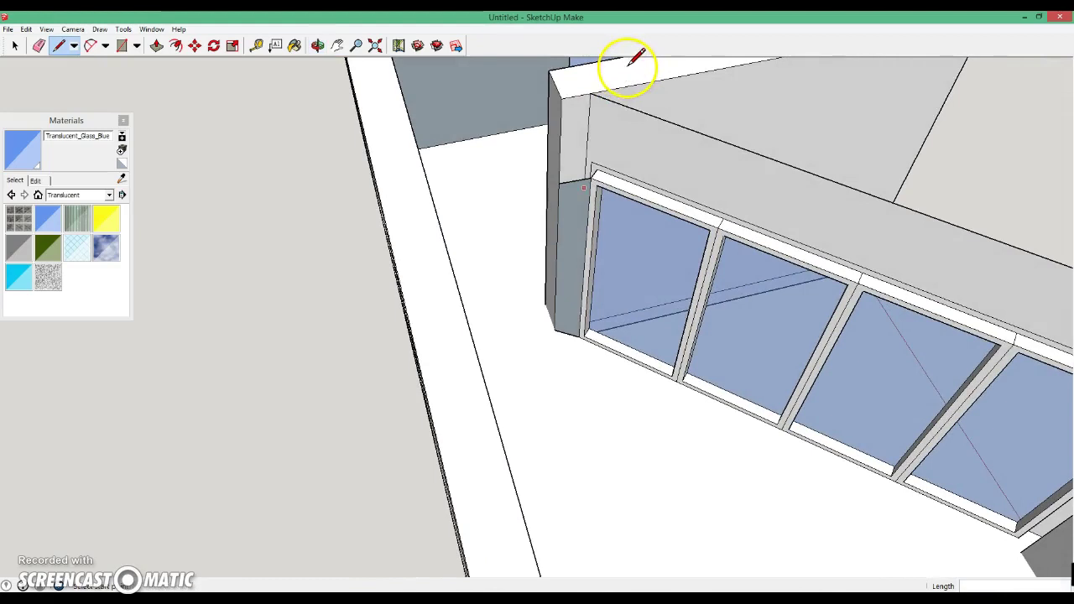
click(599, 126)
click(593, 177)
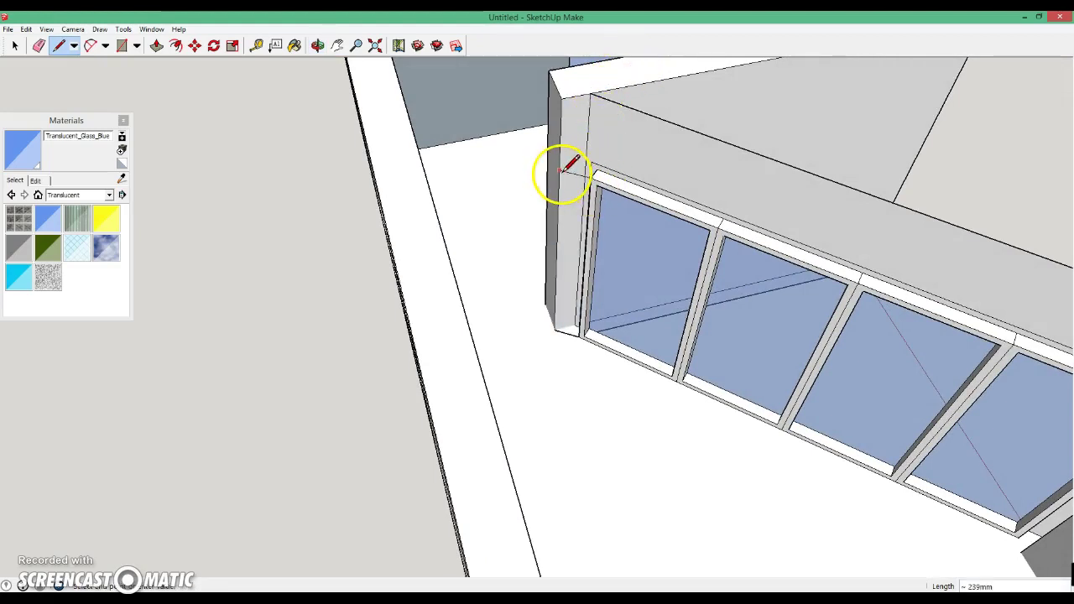
click(560, 170)
middle_drag(747, 156, 914, 149)
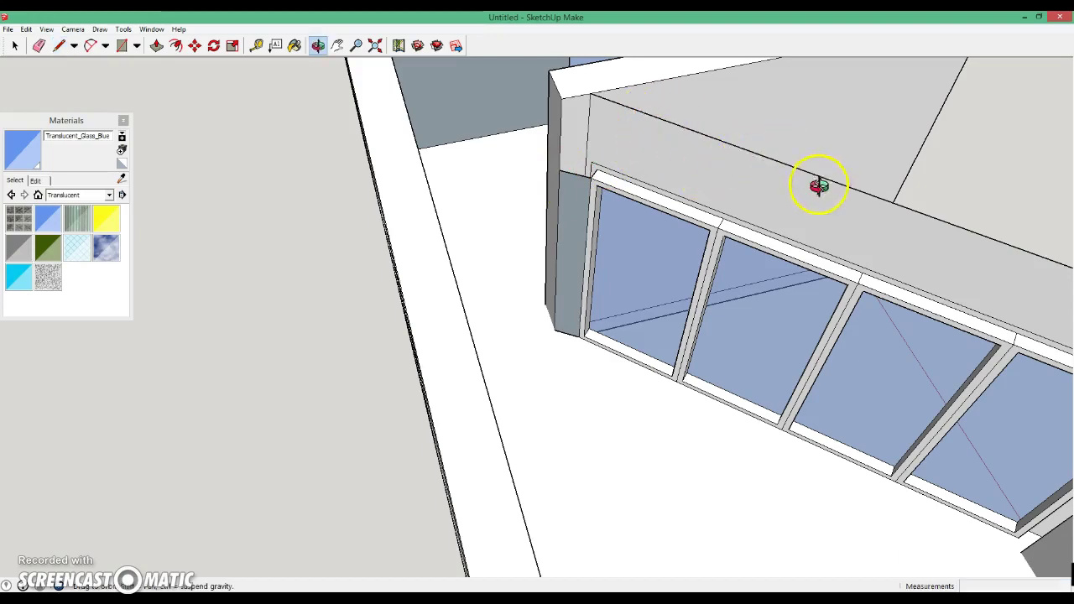
- Orbit around the glazed doors and check the PDF floor plan before returning to the model
key(space)
mouse_move(946, 206)
middle_down()
mouse_move(909, 198)
mouse_move(988, 211)
mouse_move(653, 163)
middle_up()
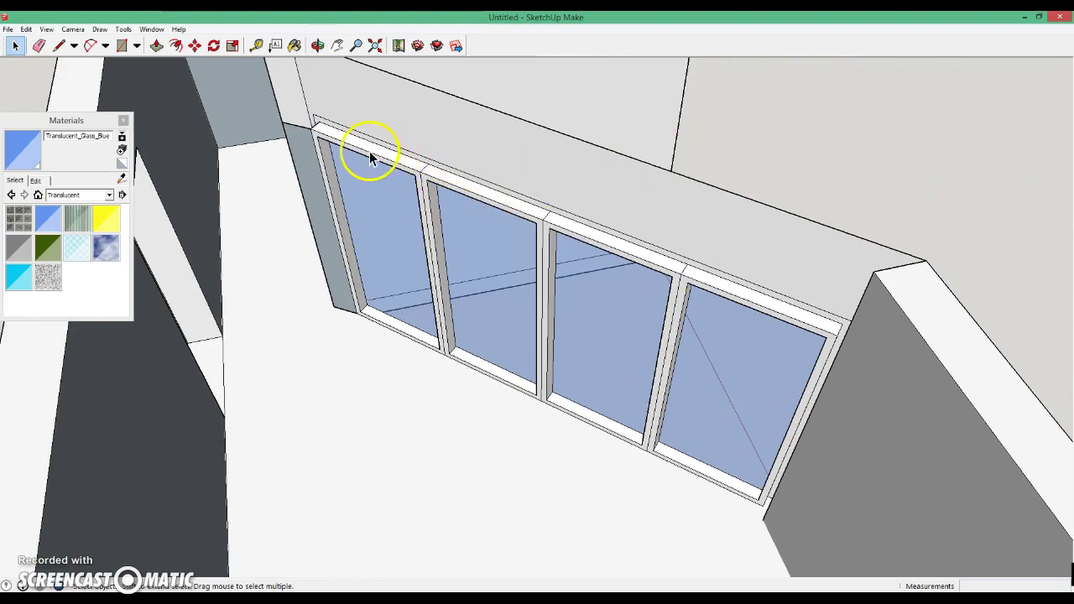
mouse_move(842, 311)
middle_down()
mouse_move(948, 364)
mouse_move(992, 372)
middle_up()
mouse_move(425, 257)
middle_down()
mouse_move(413, 279)
mouse_move(391, 276)
middle_up()
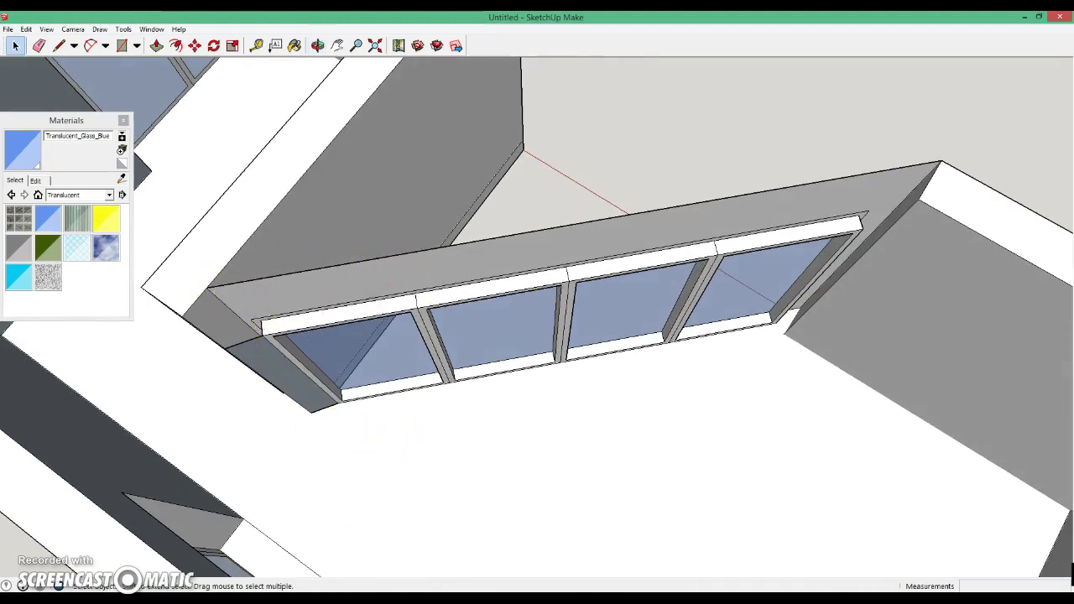
click(360, 542)
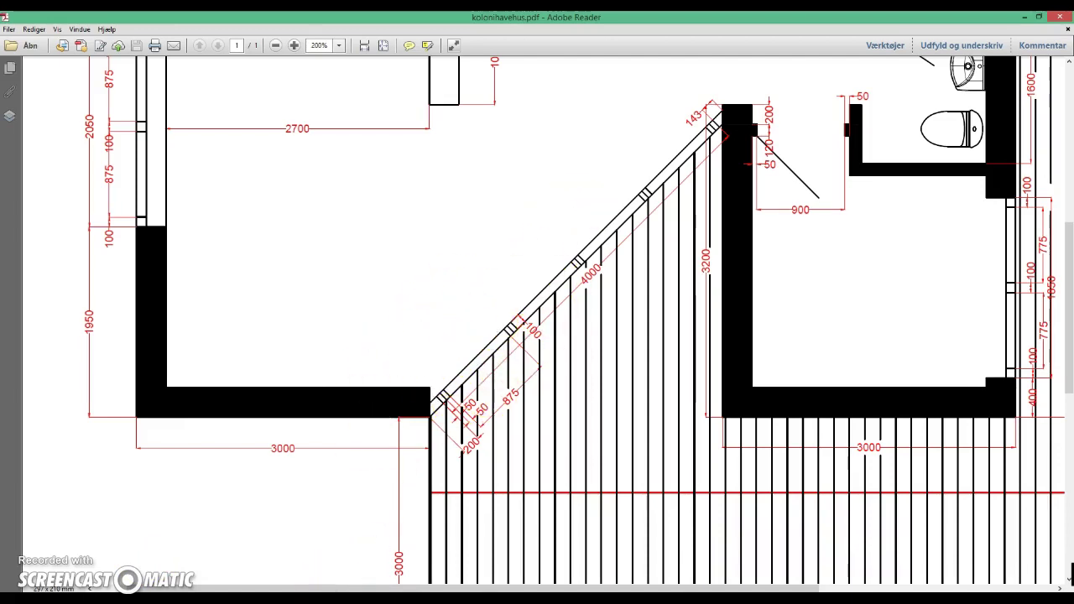
click(312, 546)
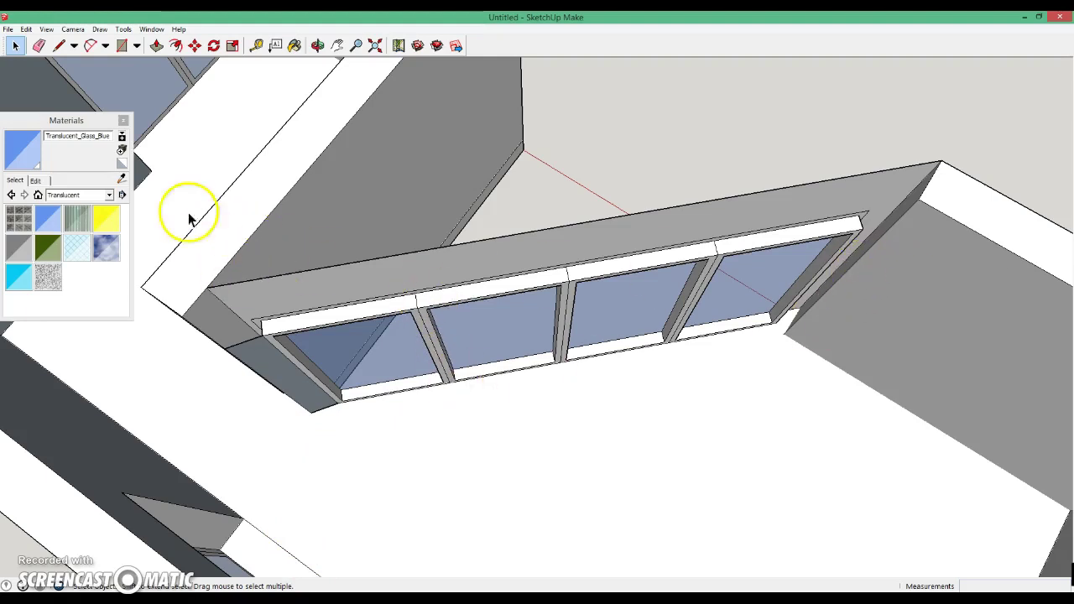
- Draw an edge continuing from the window frame corner on the door wall
click(57, 45)
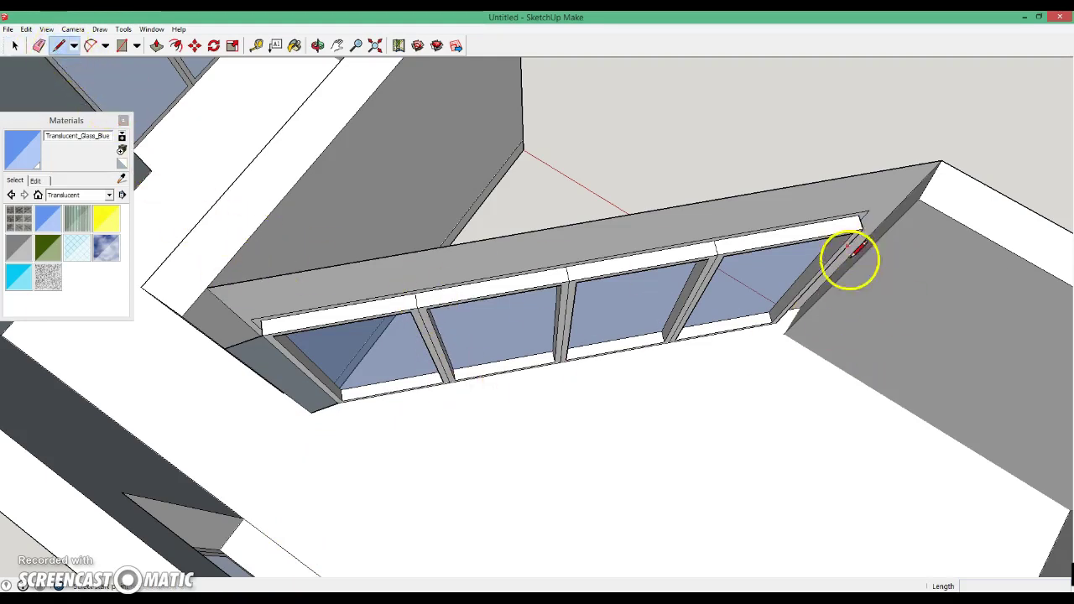
scroll(774, 322, up, 3)
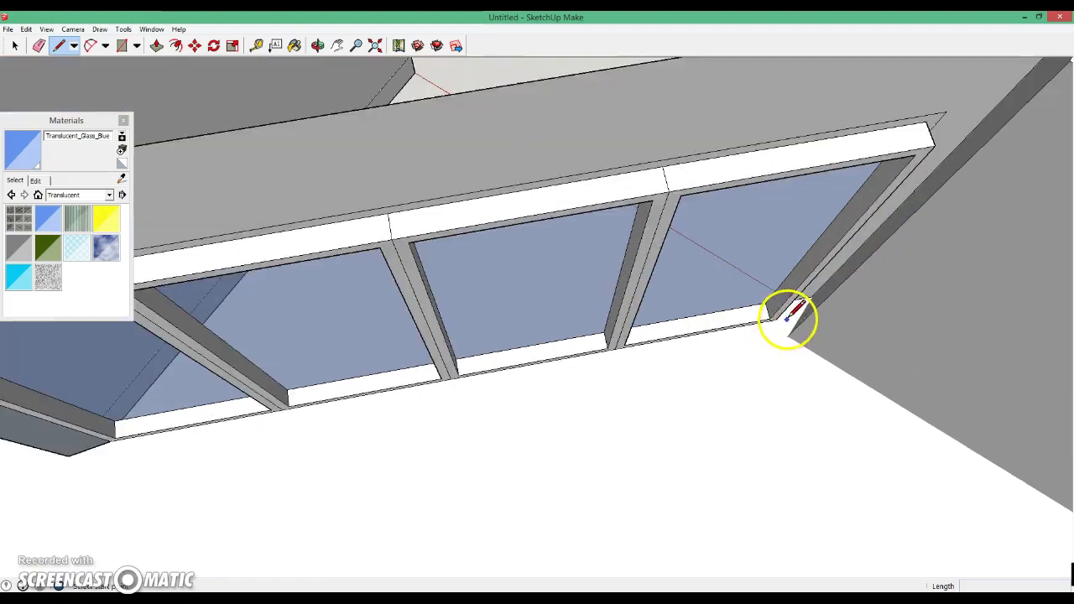
scroll(780, 320, up, 2)
click(770, 320)
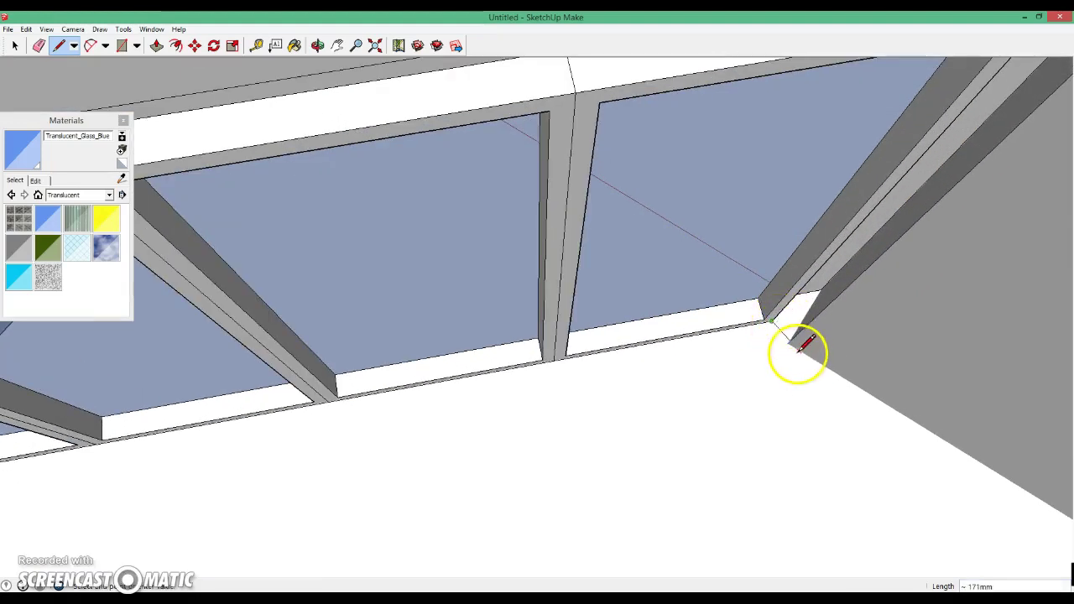
click(787, 344)
scroll(875, 262, down, 2)
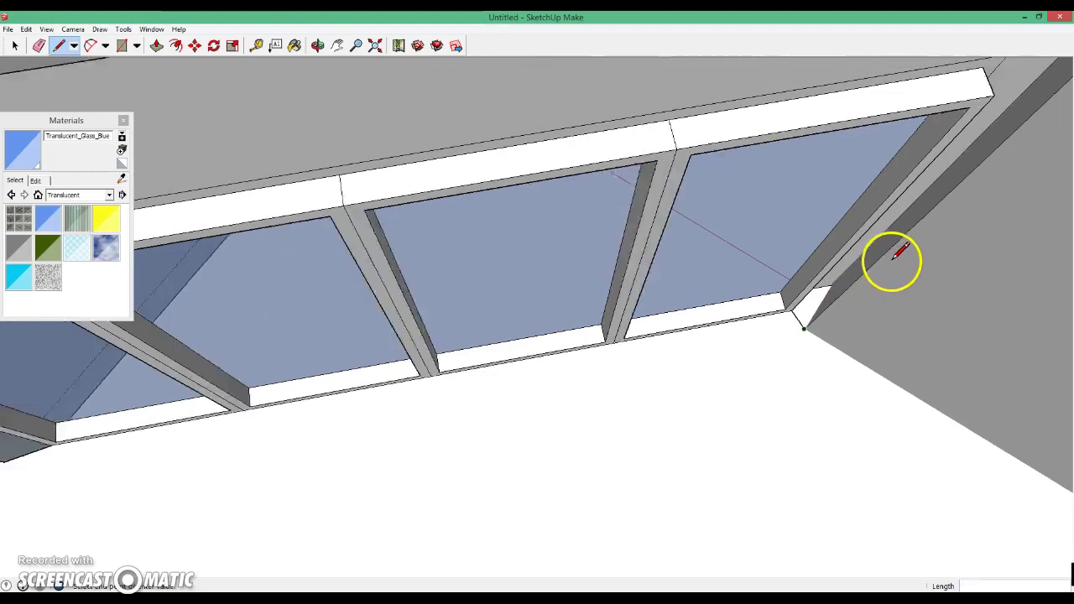
scroll(887, 251, down, 1)
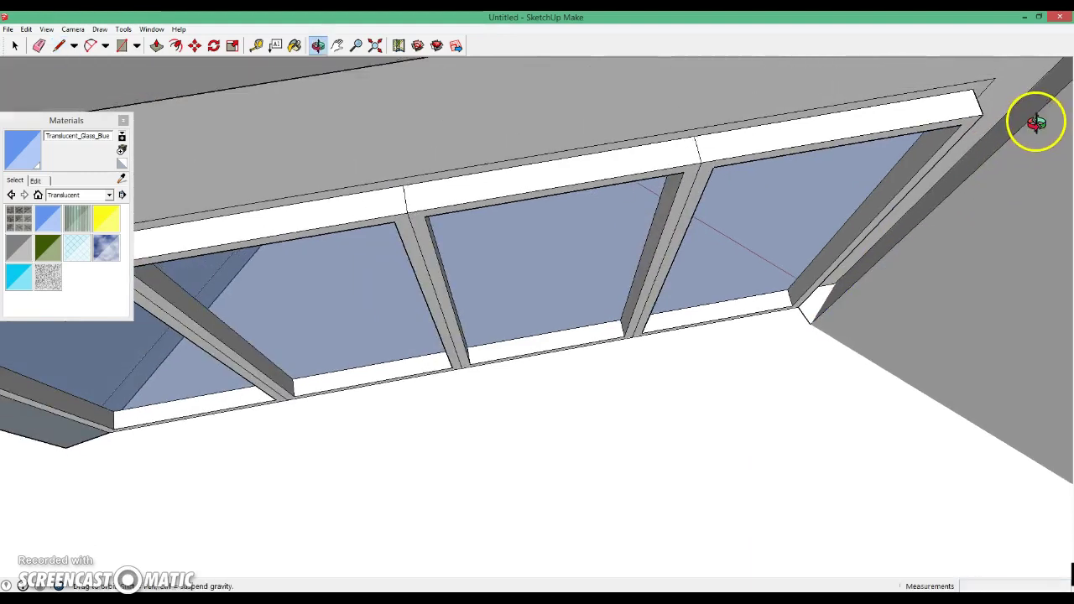
scroll(751, 247, up, 2)
scroll(679, 352, up, 1)
mouse_move(678, 352)
middle_down()
mouse_move(803, 151)
mouse_move(679, 297)
mouse_move(713, 293)
mouse_move(776, 160)
middle_up()
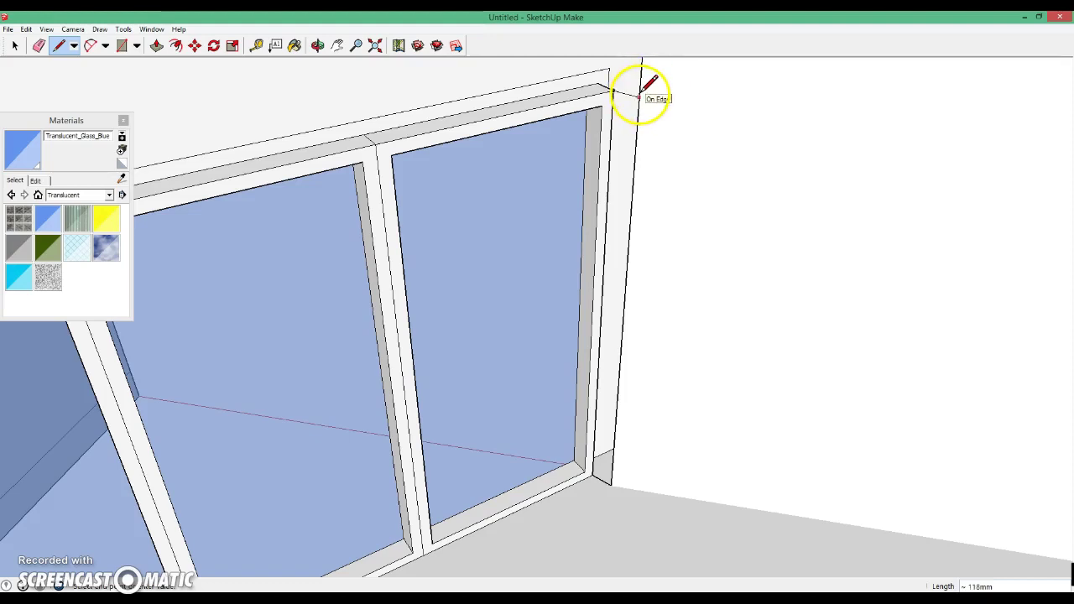
- Close an edge loop along the top of the door wall and delete the face covering the room
mouse_move(679, 173)
middle_down()
mouse_move(522, 198)
mouse_move(525, 206)
mouse_move(403, 281)
mouse_move(305, 180)
middle_up()
click(246, 141)
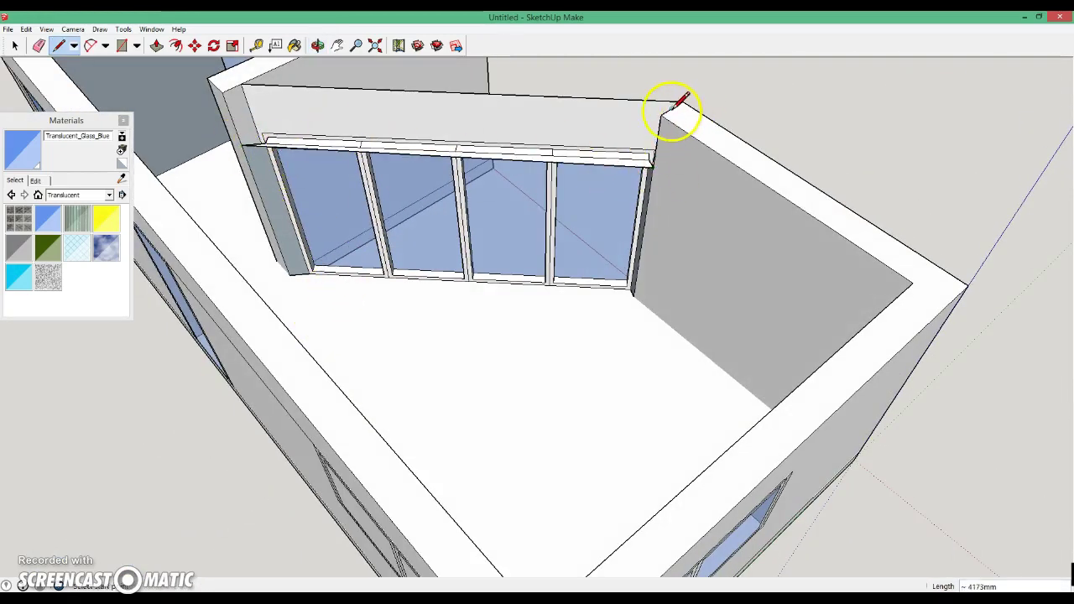
click(225, 91)
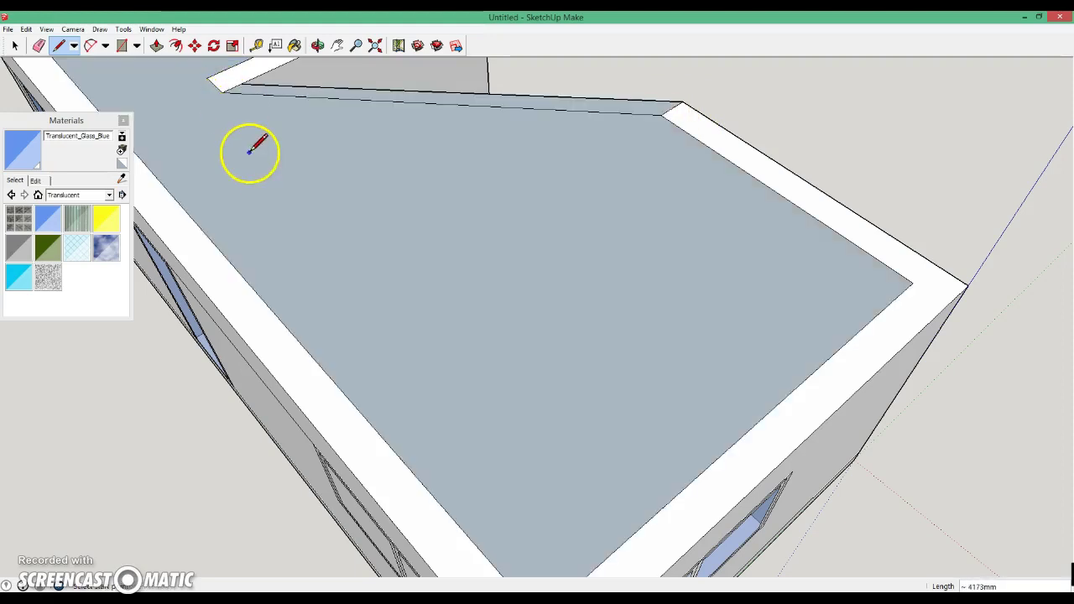
click(14, 45)
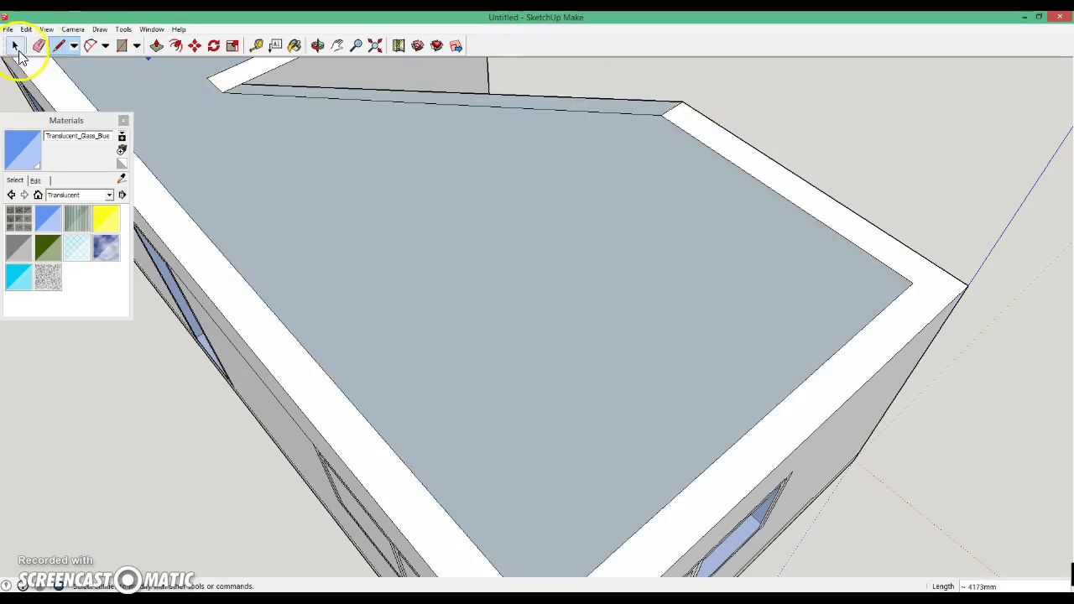
click(389, 223)
key(Delete)
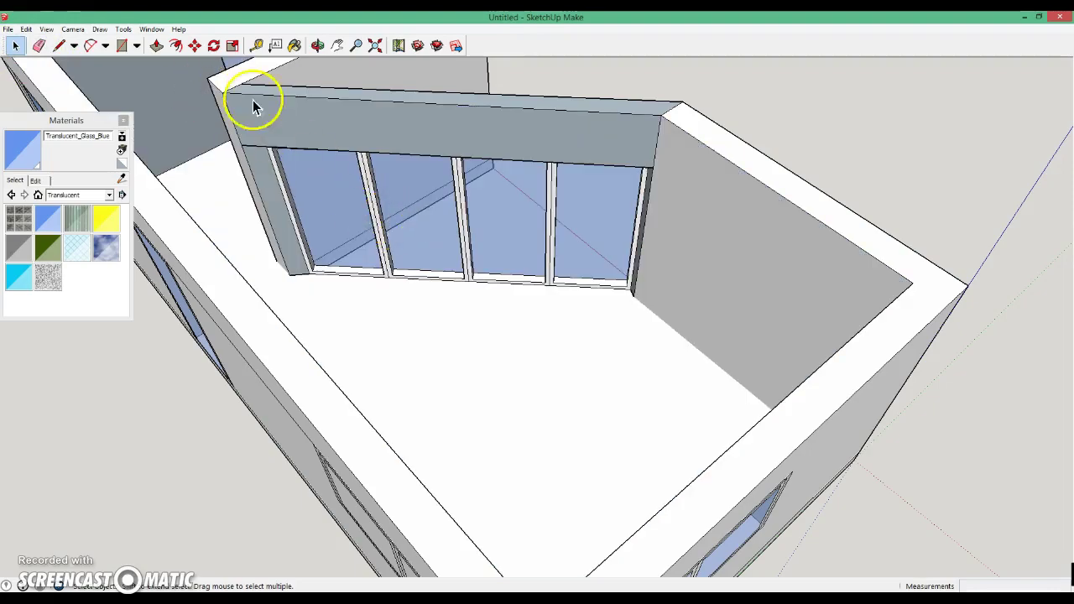
- Draw an edge along the door frame's top, running across the mullion tops
mouse_move(635, 200)
middle_down()
mouse_move(475, 120)
mouse_move(546, 132)
mouse_move(628, 213)
mouse_move(540, 252)
mouse_move(635, 223)
mouse_move(767, 209)
mouse_move(794, 103)
mouse_move(397, 167)
mouse_move(91, 163)
mouse_move(467, 180)
mouse_move(282, 95)
mouse_move(324, 85)
mouse_move(438, 153)
mouse_move(120, 48)
middle_up()
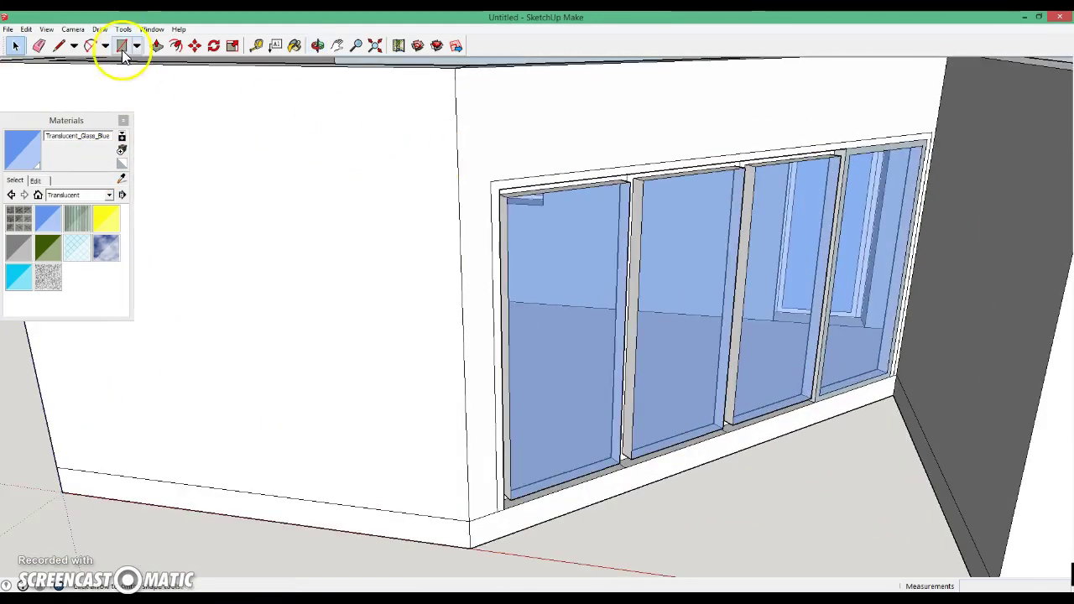
click(61, 47)
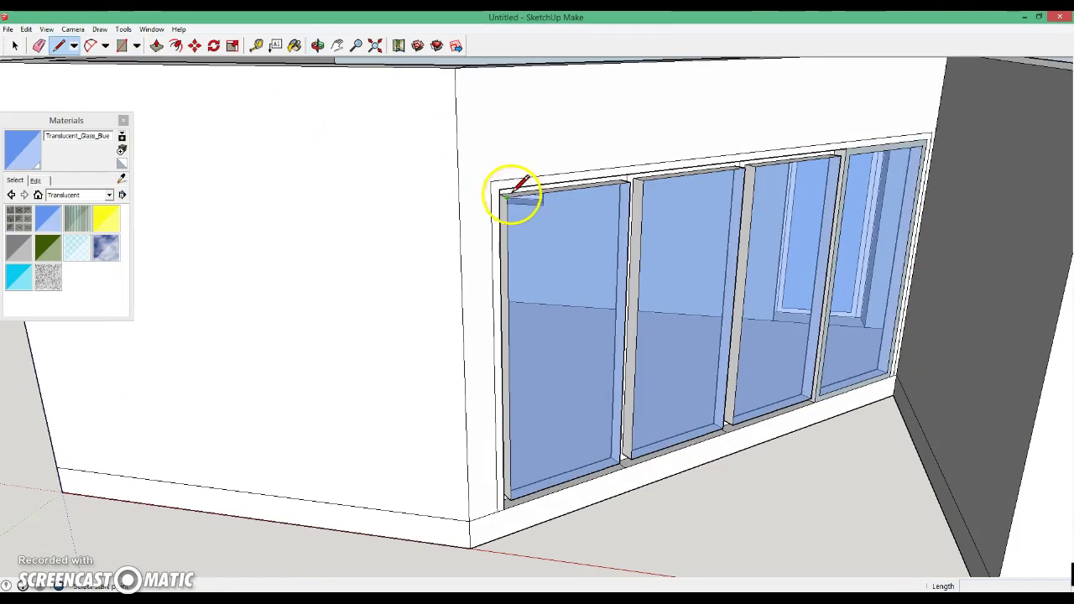
scroll(514, 191, up, 1)
scroll(514, 191, up, 1)
click(505, 194)
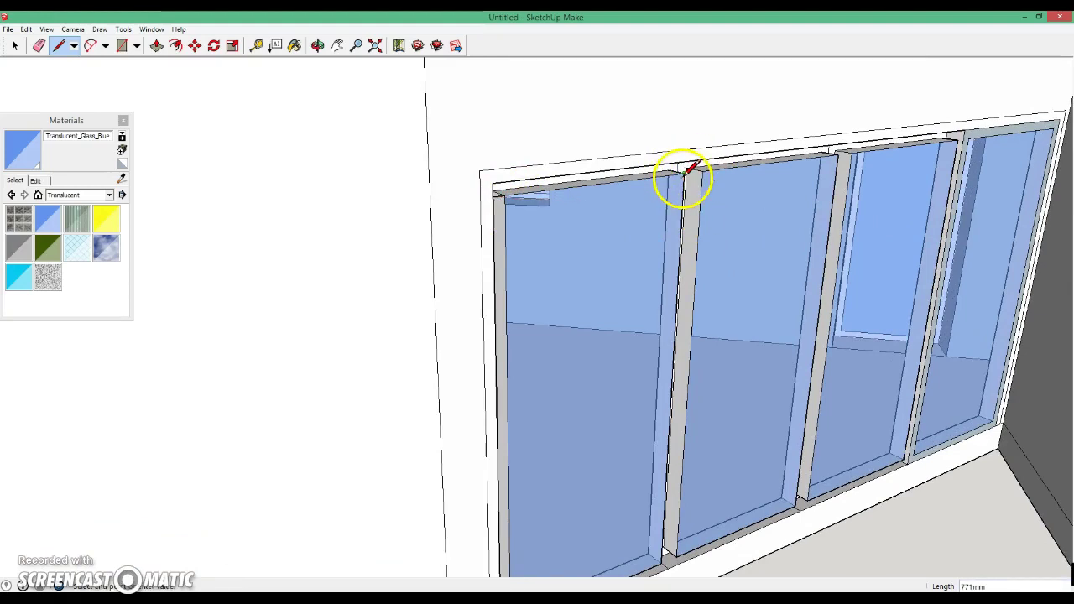
click(701, 172)
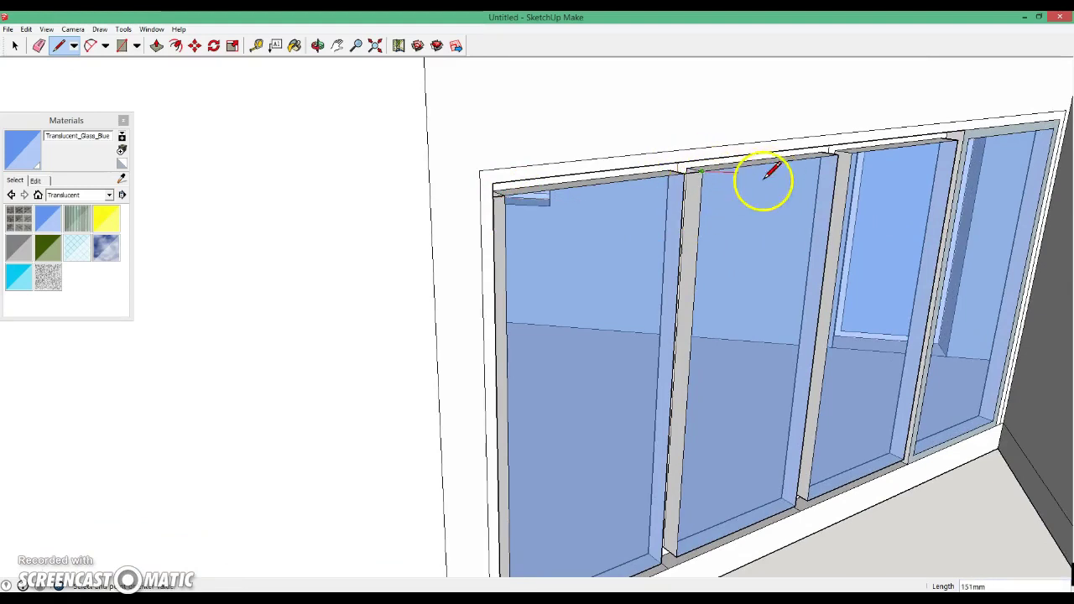
click(838, 154)
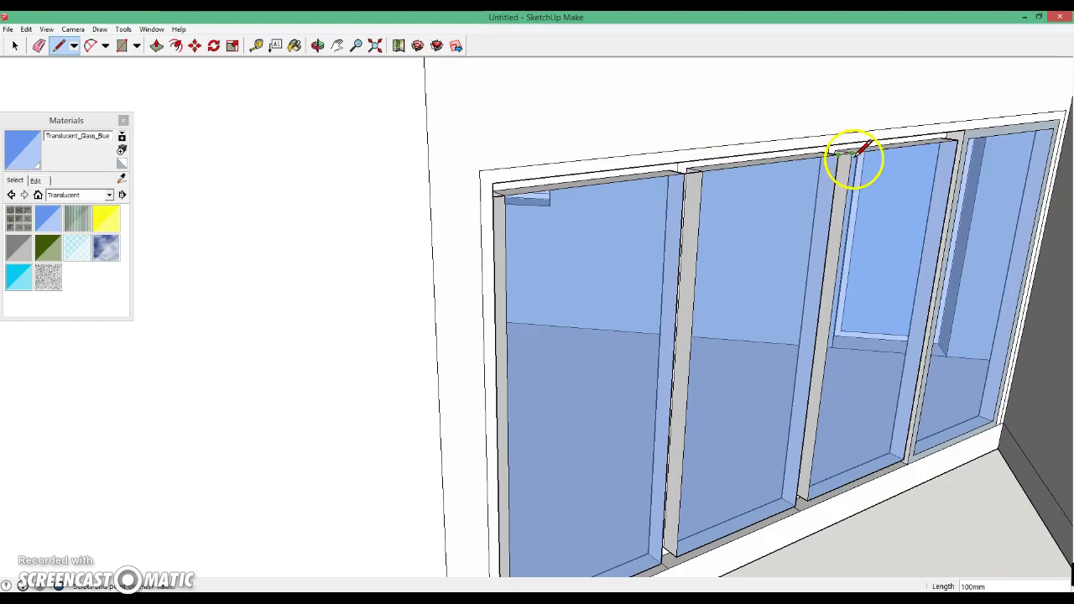
click(958, 139)
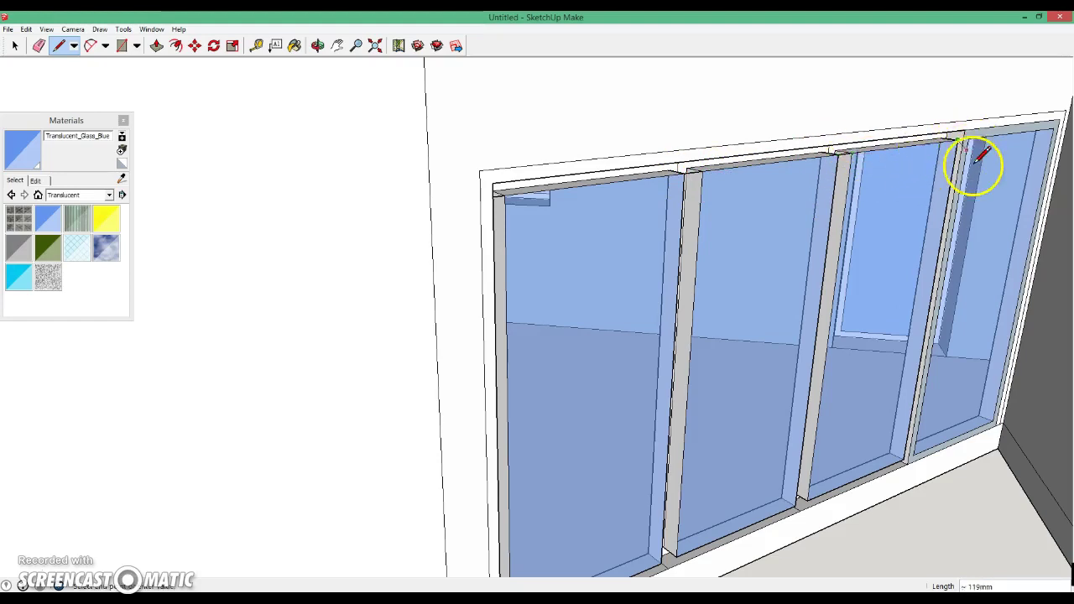
scroll(963, 137, up, 1)
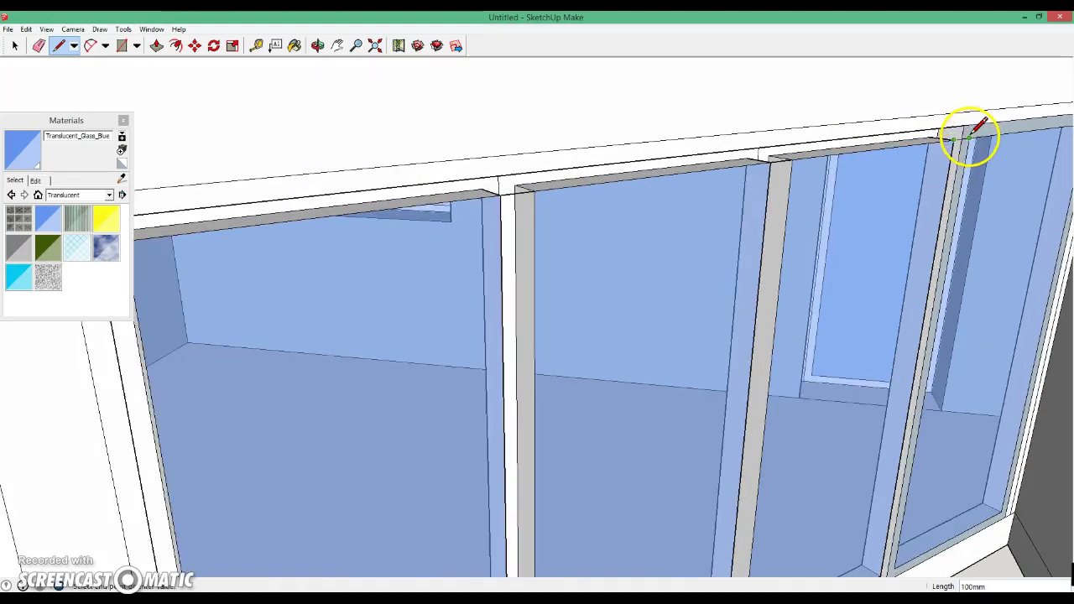
scroll(963, 138, up, 1)
scroll(963, 139, up, 1)
scroll(850, 259, down, 3)
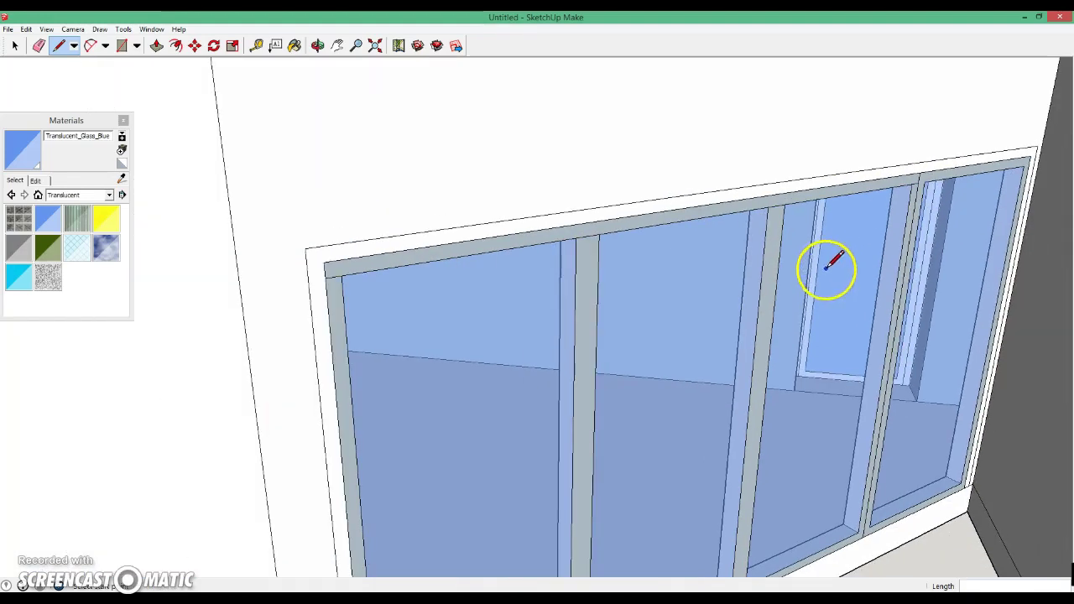
- Erase the stray edge on top of the mullion
click(39, 46)
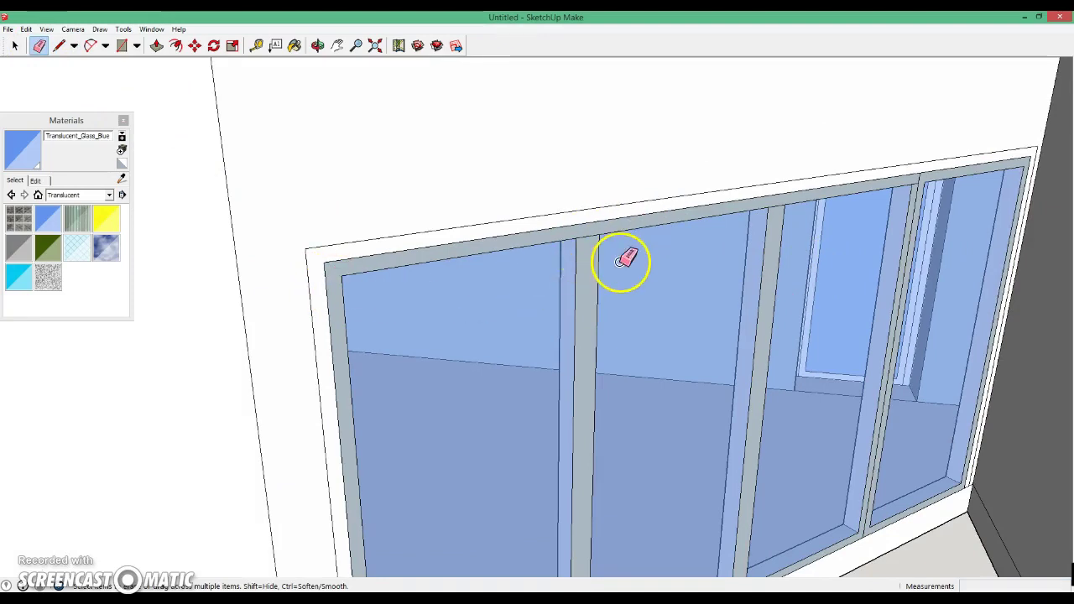
mouse_move(743, 344)
middle_down()
mouse_move(691, 272)
mouse_move(640, 244)
mouse_move(612, 256)
middle_up()
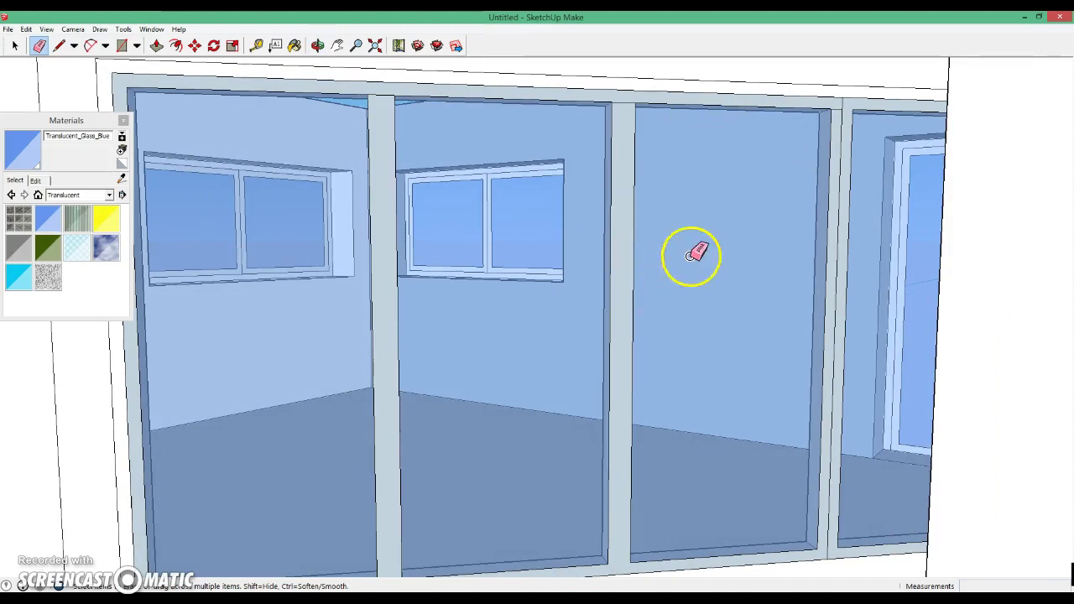
click(839, 107)
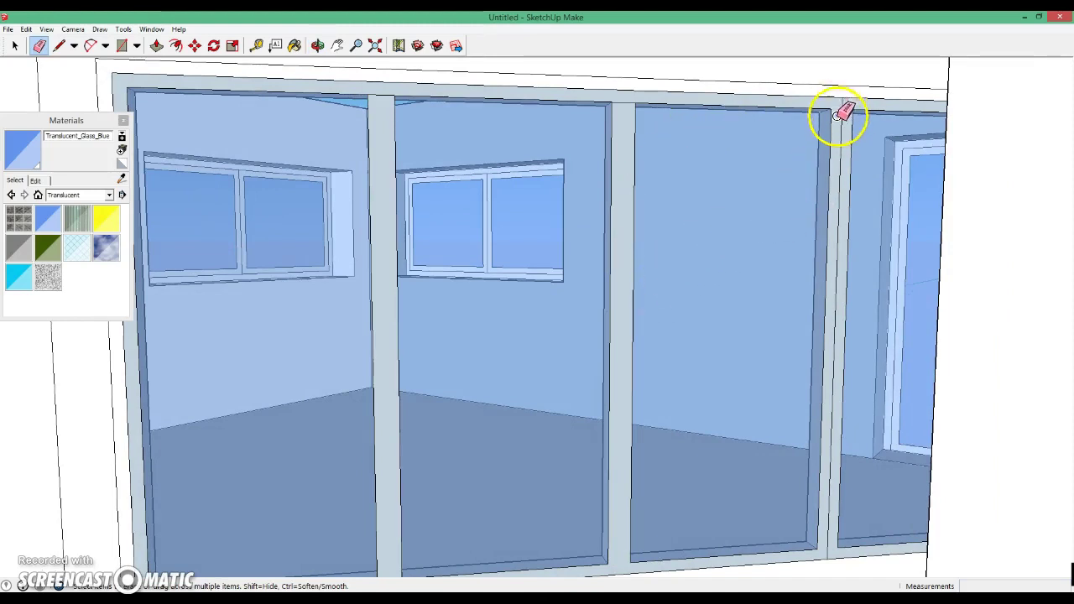
- Draw a vertical line down the left mullion from top to bottom
click(59, 46)
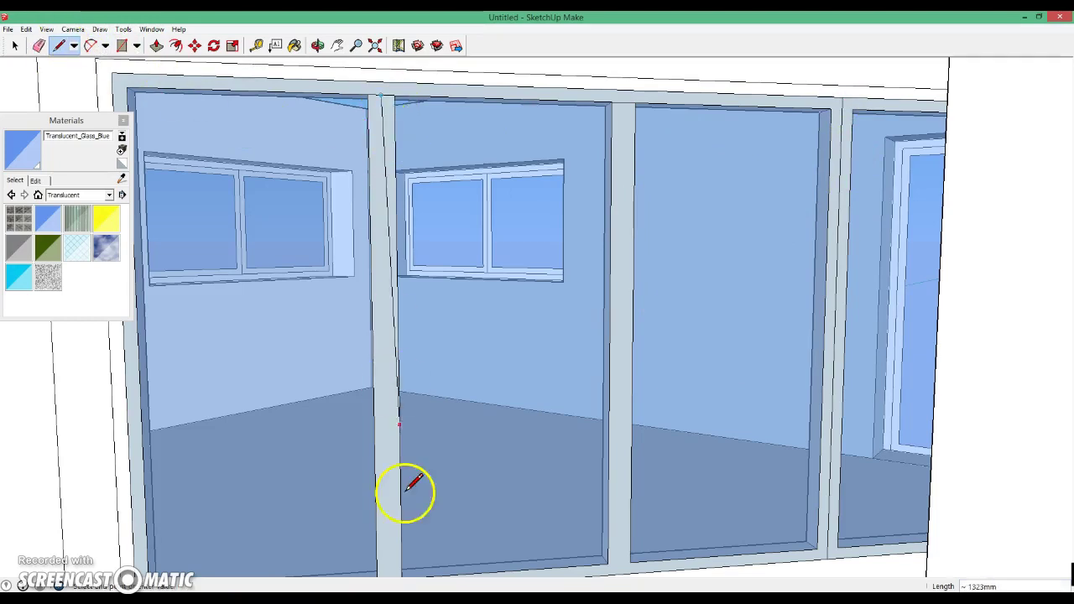
mouse_move(391, 571)
middle_down()
mouse_move(401, 499)
mouse_move(372, 523)
middle_up()
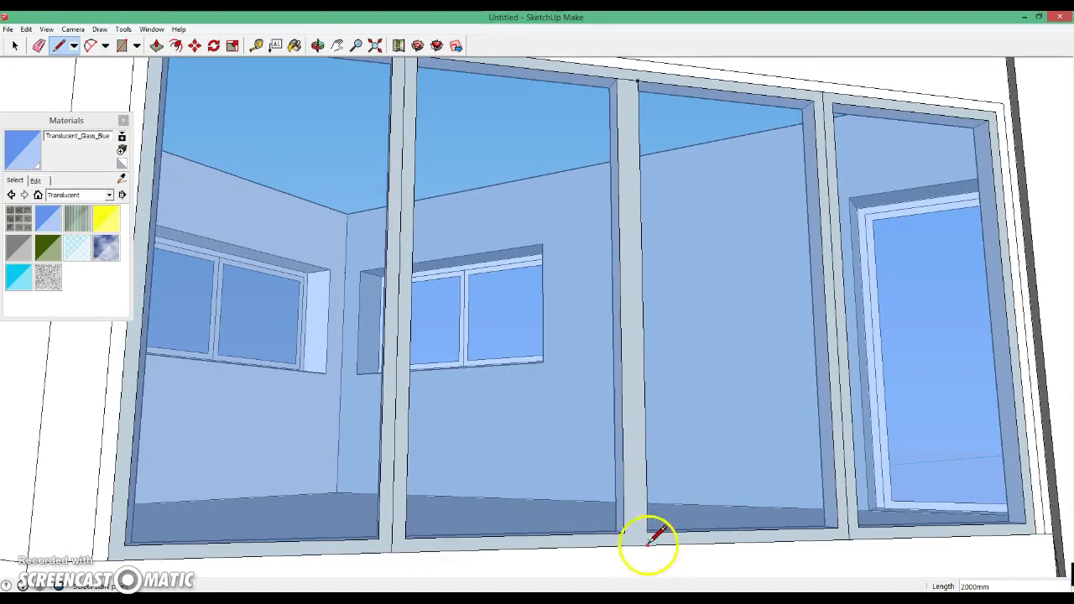
click(631, 76)
click(632, 532)
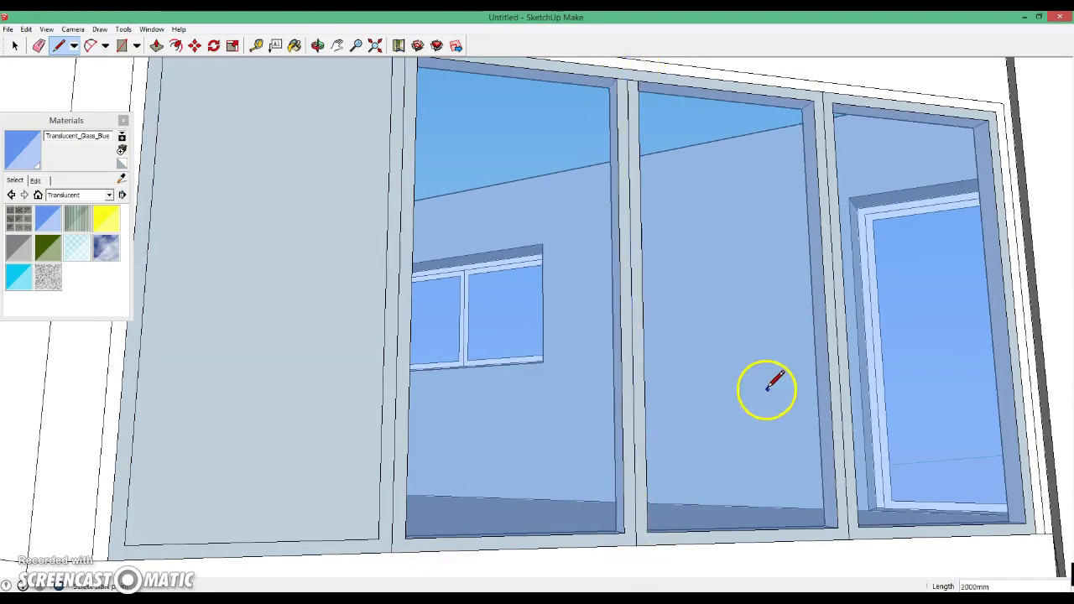
mouse_move(671, 291)
middle_down()
mouse_move(637, 351)
mouse_move(641, 372)
middle_up()
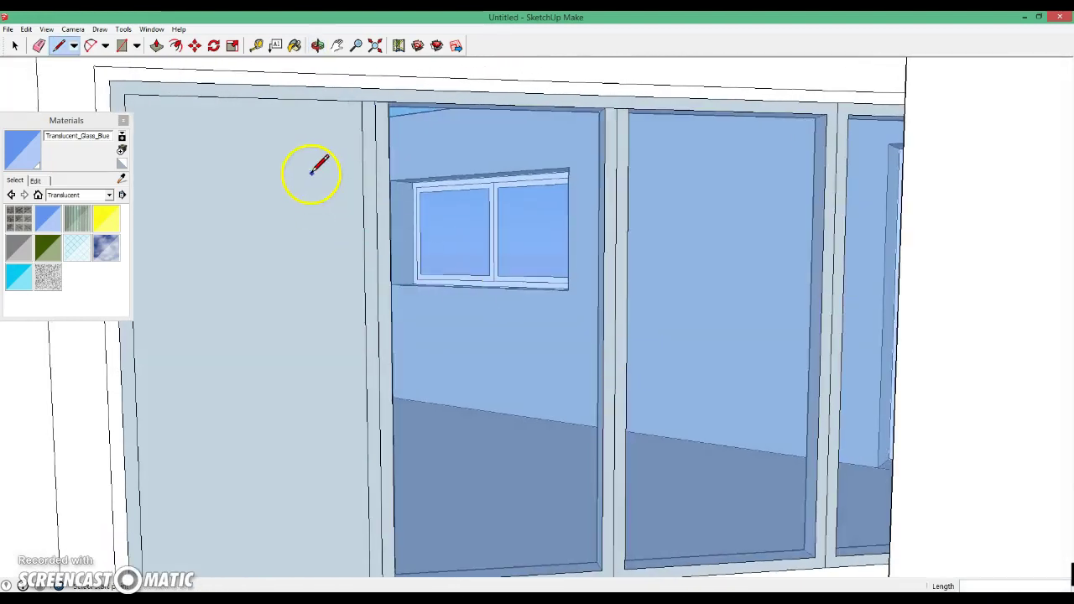
mouse_move(301, 168)
middle_down()
mouse_move(389, 187)
mouse_move(343, 209)
mouse_move(395, 180)
mouse_move(418, 194)
middle_up()
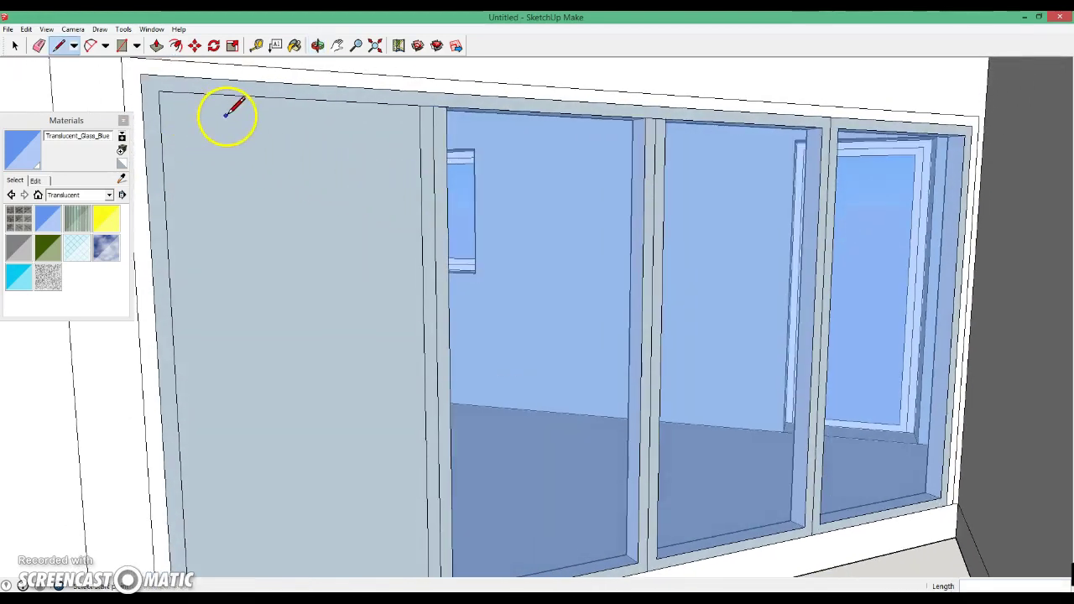
- Undo the opaque faces over the panes and retry the mullion line, undoing it again
key(ctrl+z)
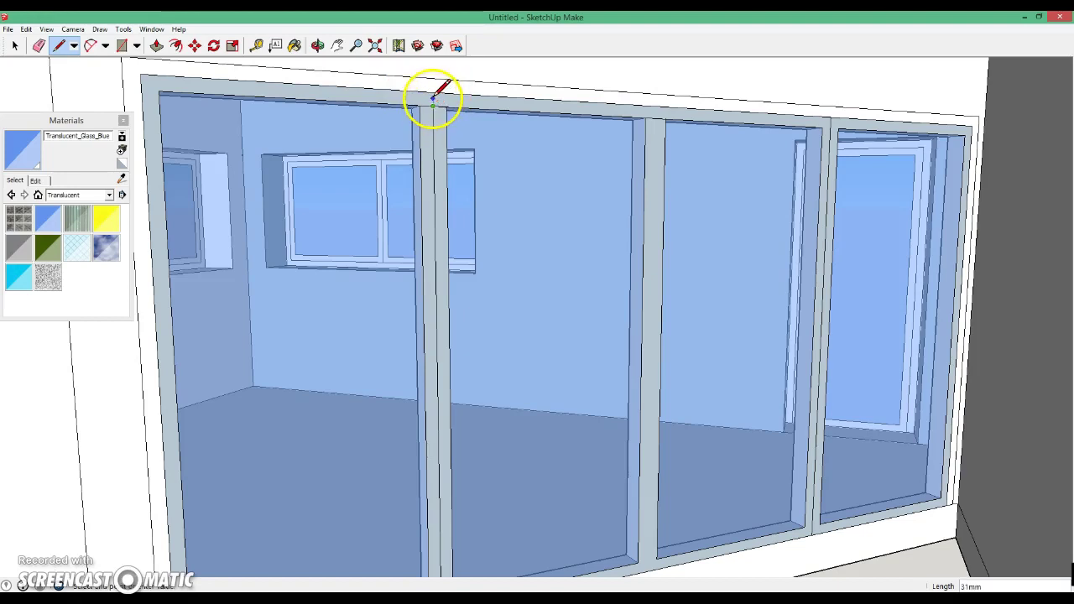
click(432, 105)
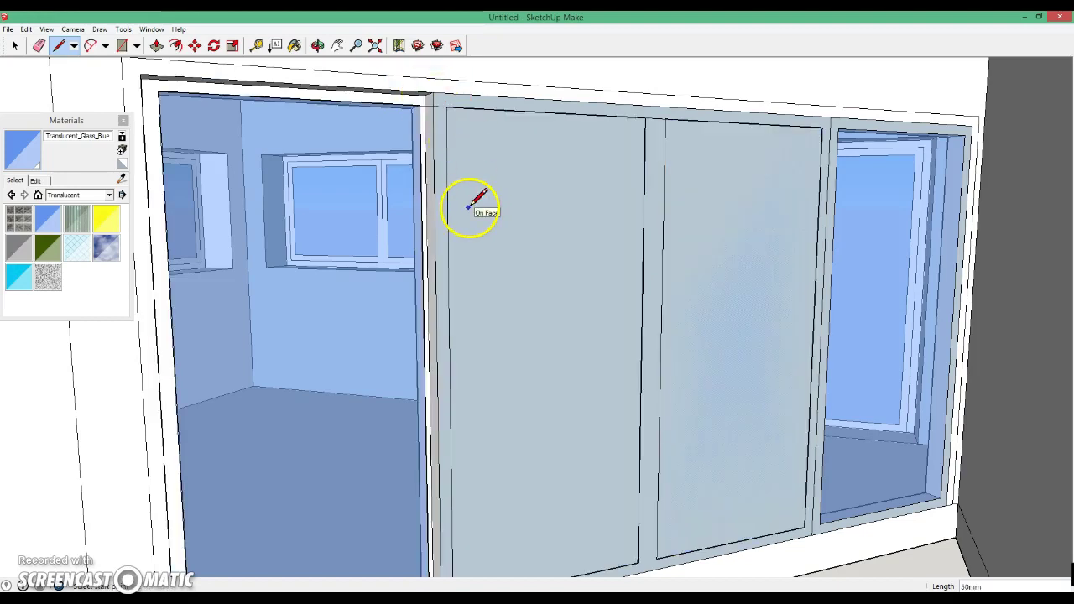
key(ctrl+z)
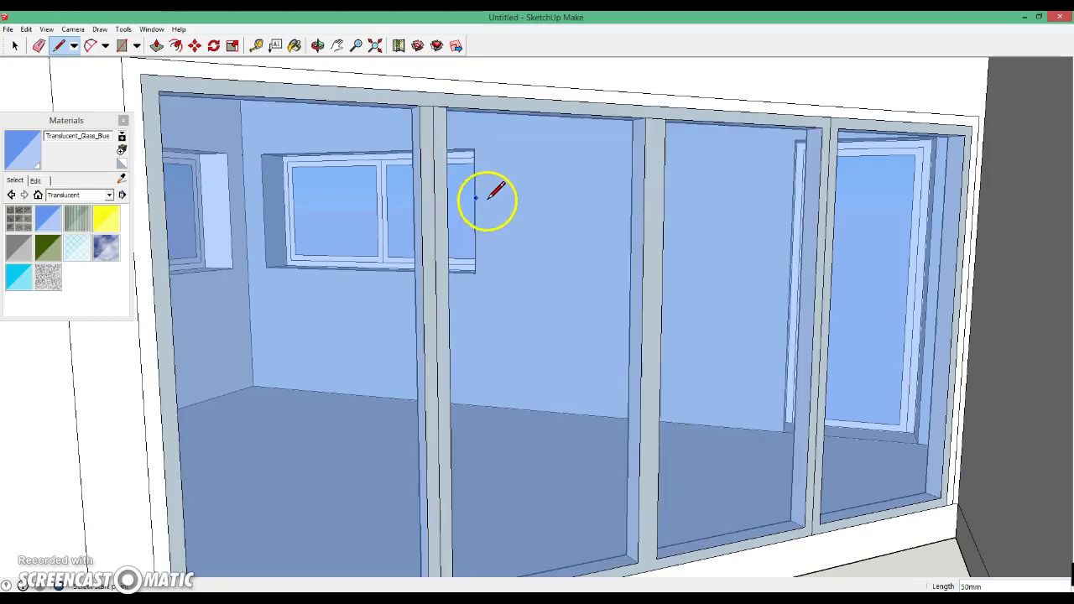
click(656, 117)
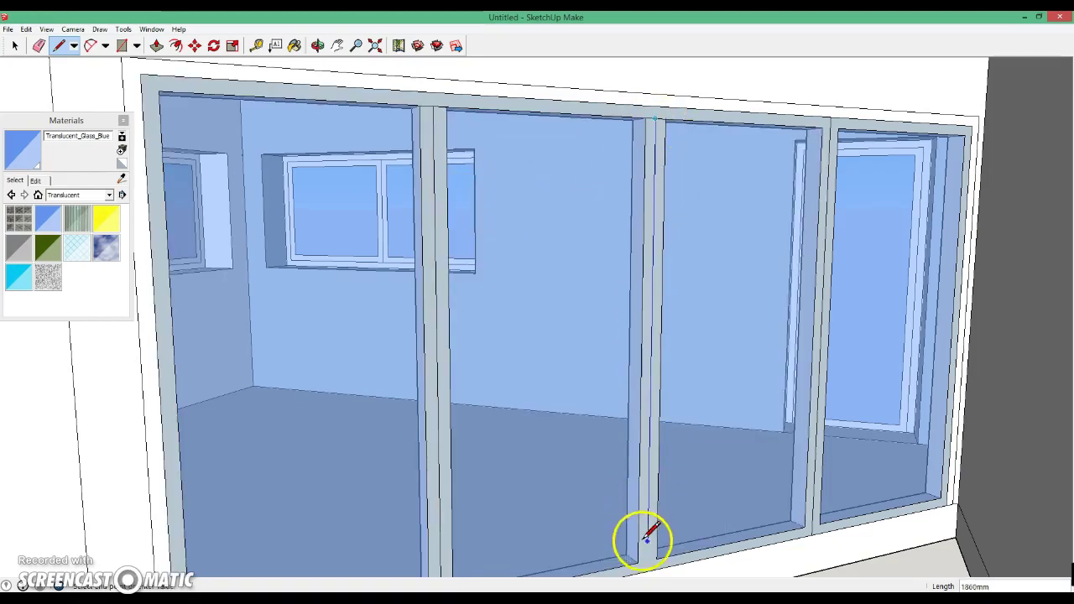
click(647, 570)
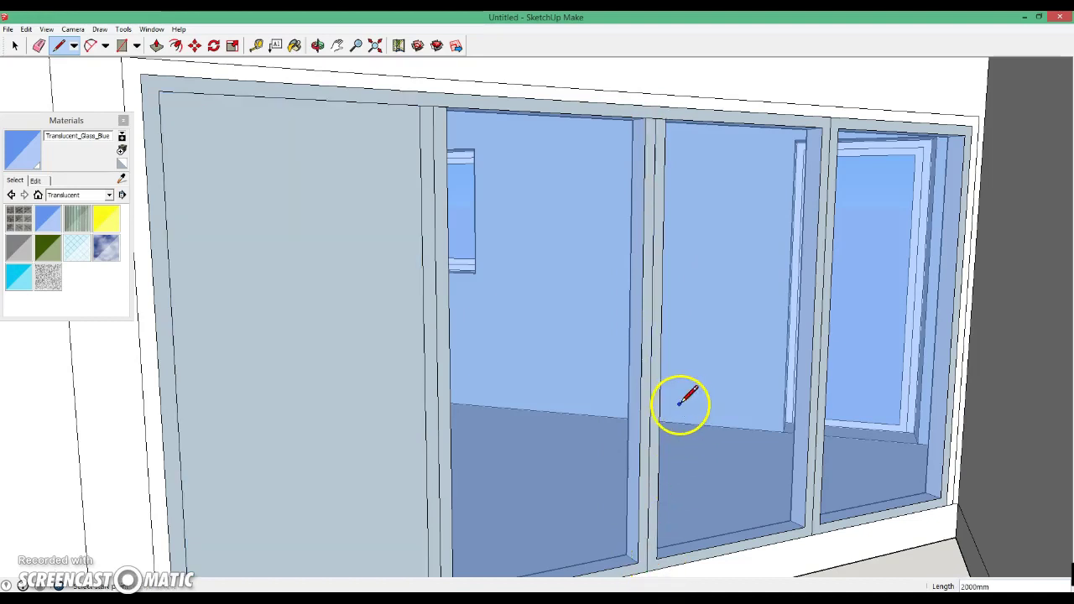
key(ctrl+z)
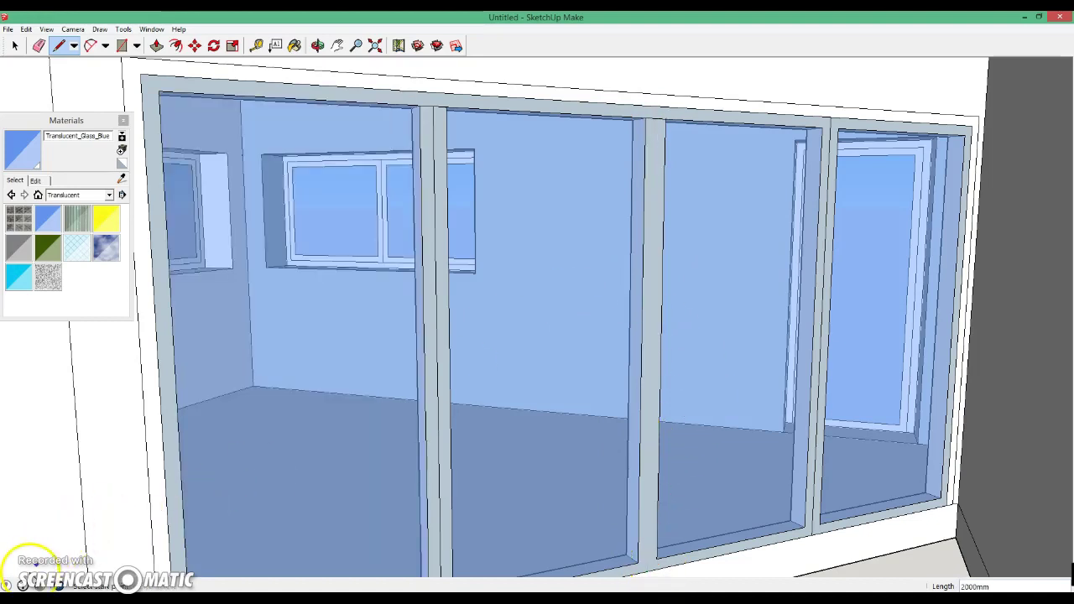
scroll(520, 377, down, 5)
- Select everything and paint it 0130_Gainsboro from the Colors-Named collection
mouse_move(521, 377)
middle_down()
mouse_move(547, 359)
mouse_move(858, 479)
mouse_move(1055, 492)
mouse_move(904, 506)
mouse_move(569, 466)
middle_up()
scroll(563, 445, down, 3)
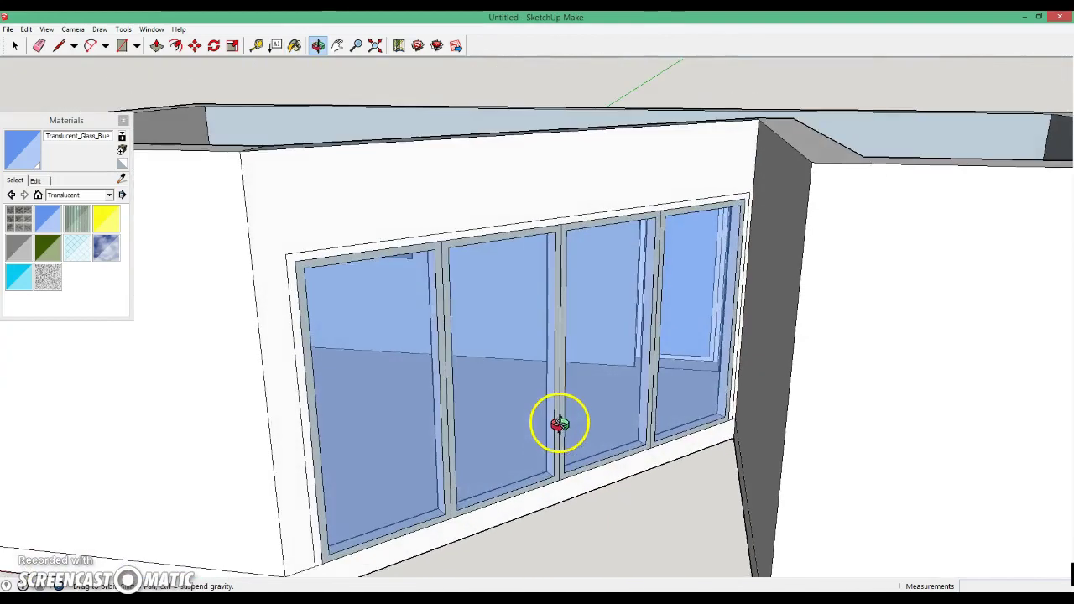
scroll(559, 420, down, 3)
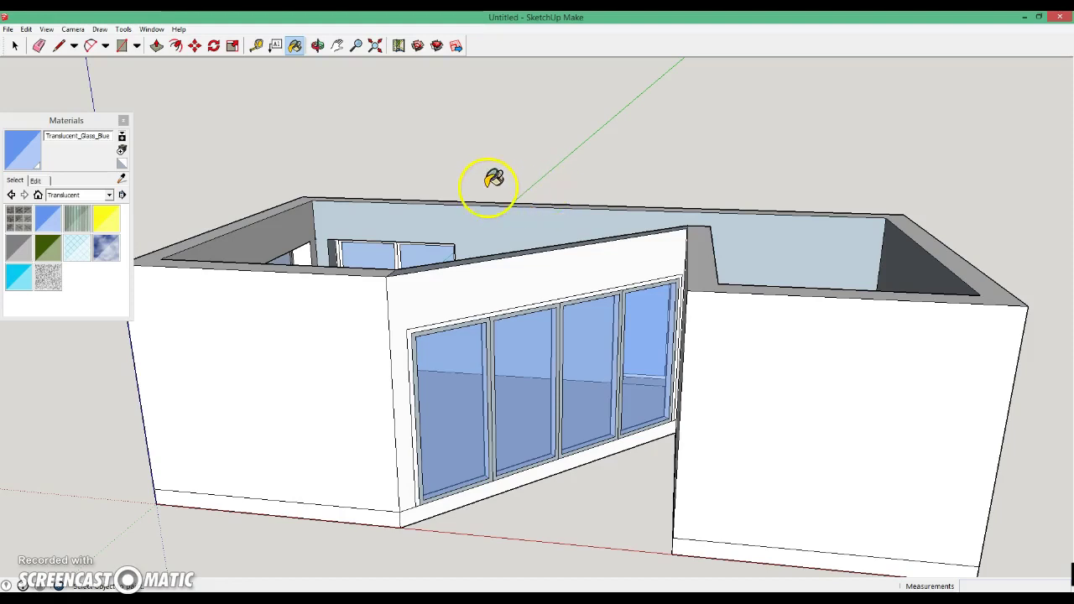
key(ctrl+a)
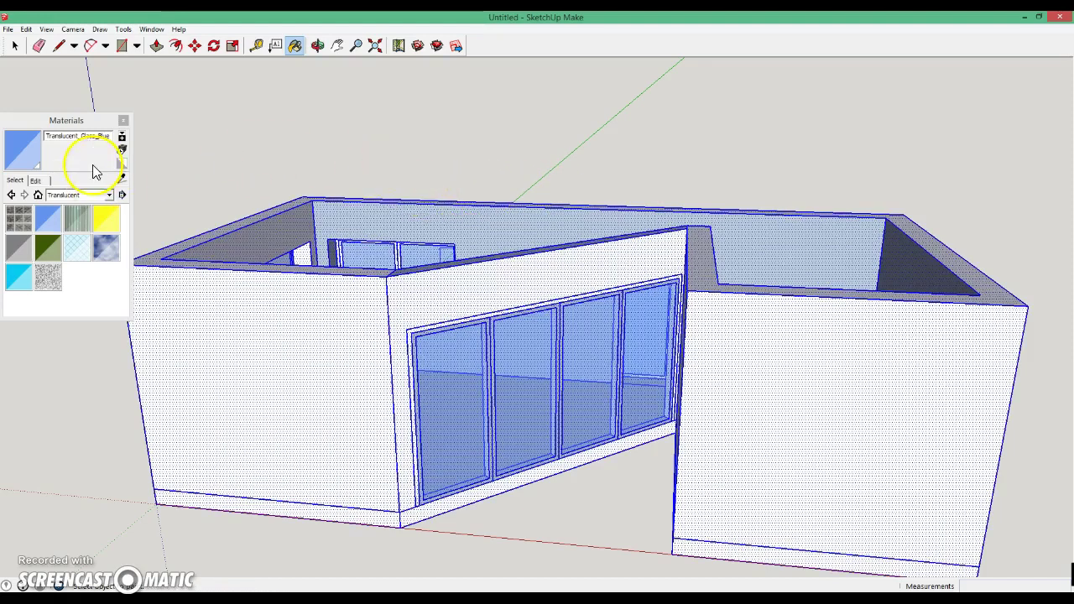
click(109, 195)
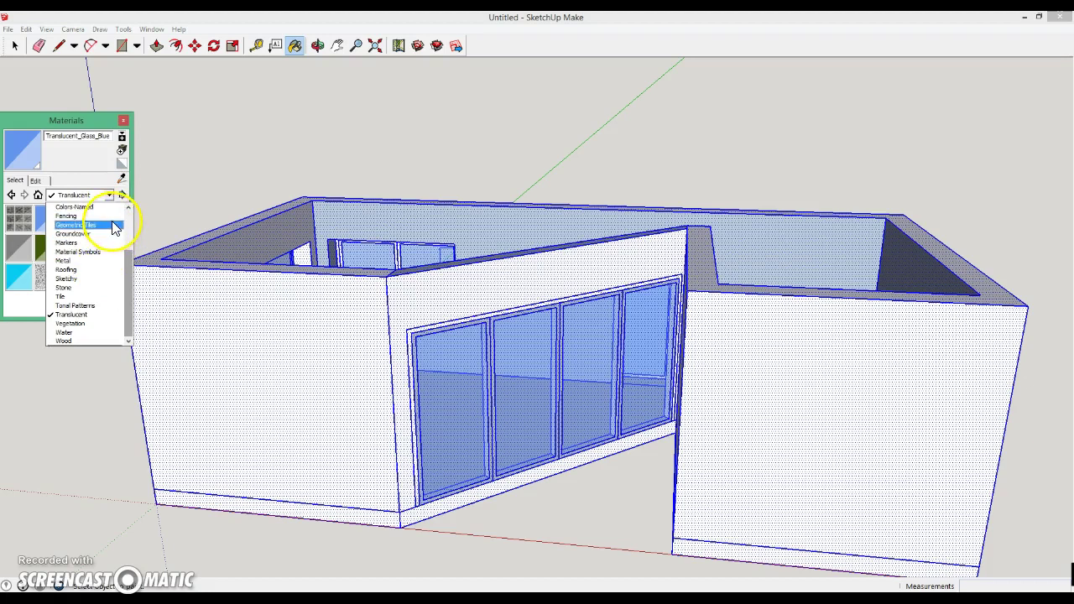
click(109, 207)
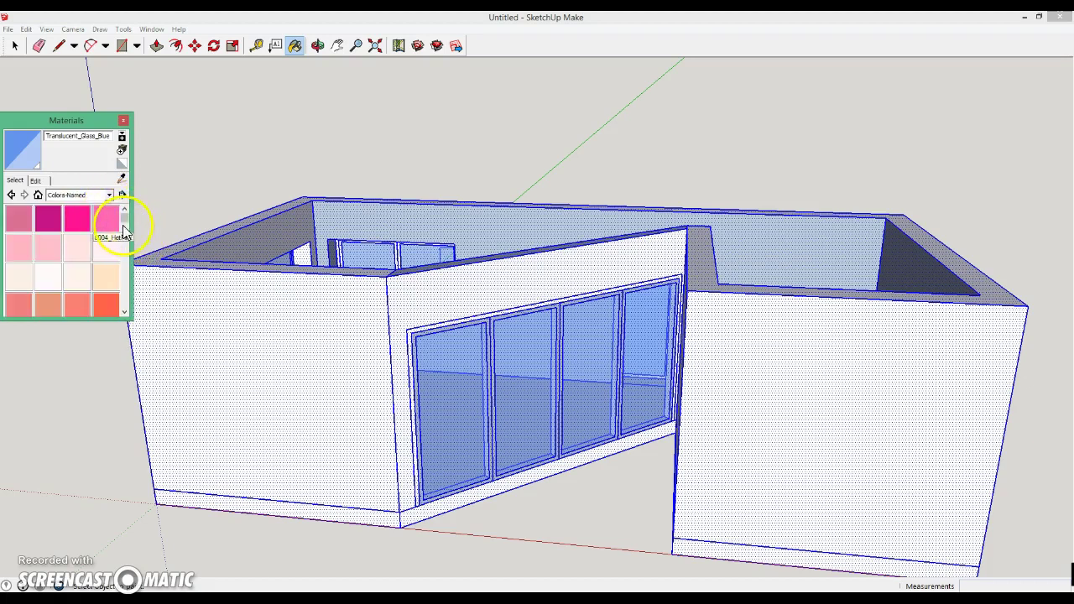
drag(123, 220, 115, 336)
scroll(123, 214, up, 2)
scroll(123, 214, up, 2)
scroll(123, 214, up, 2)
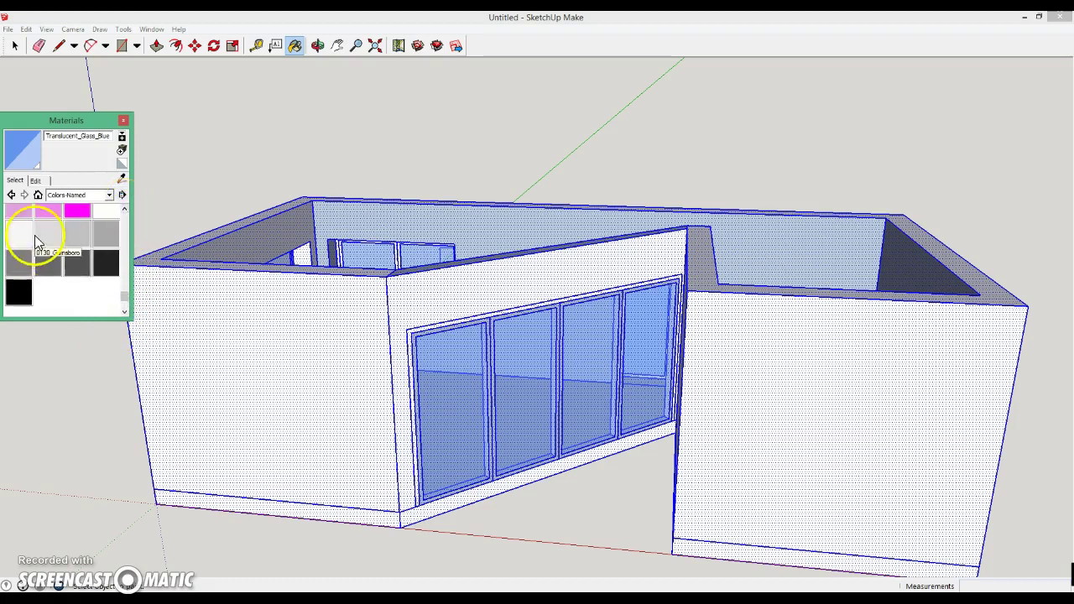
click(47, 232)
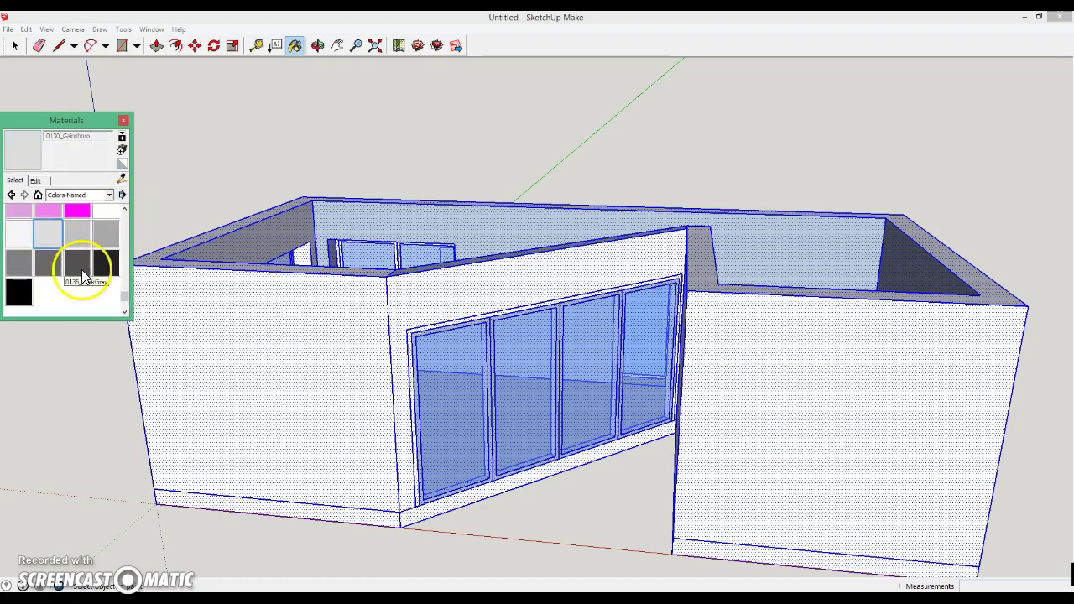
click(194, 298)
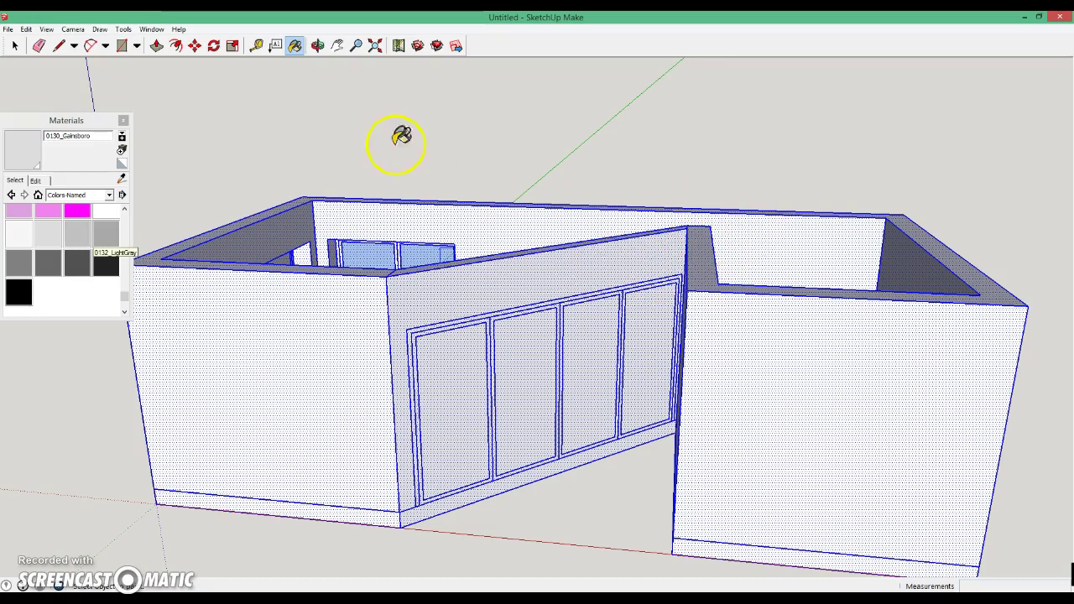
- Deselect the house and browse back through the material collections
click(20, 45)
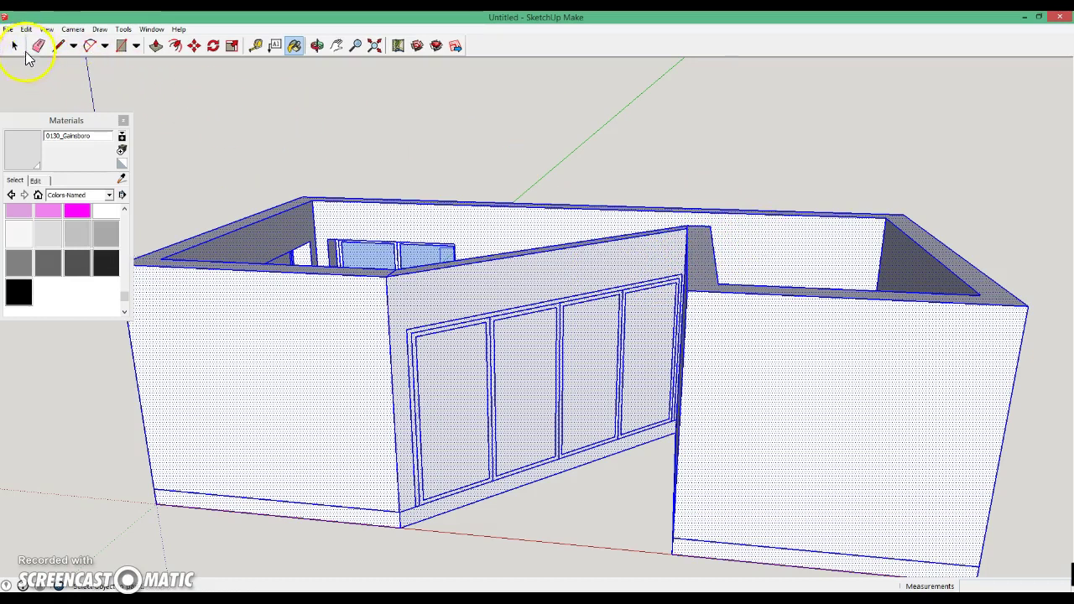
click(15, 46)
click(341, 117)
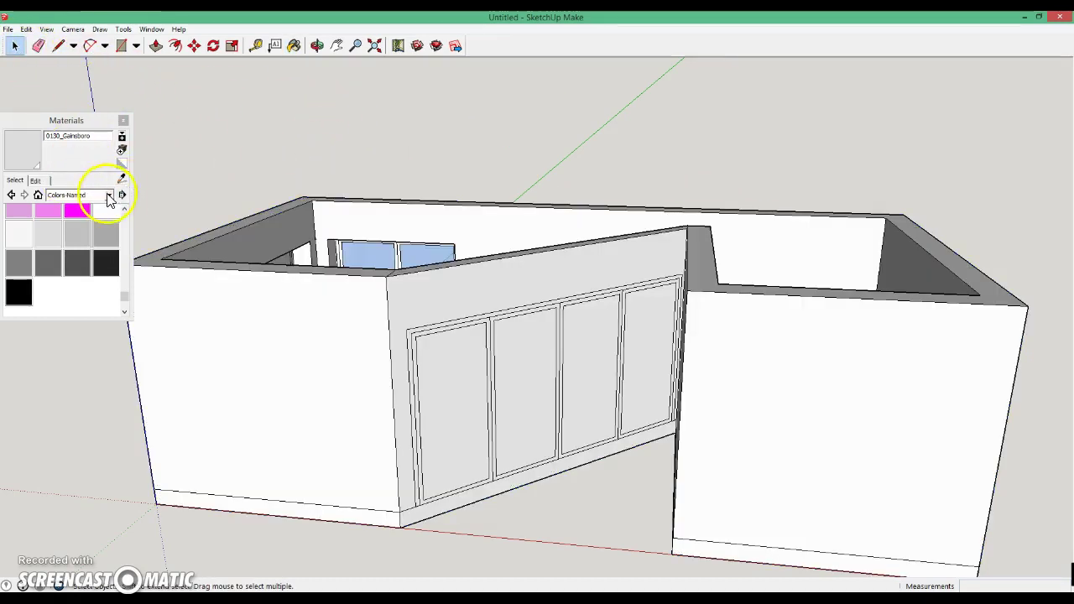
click(109, 195)
click(109, 195)
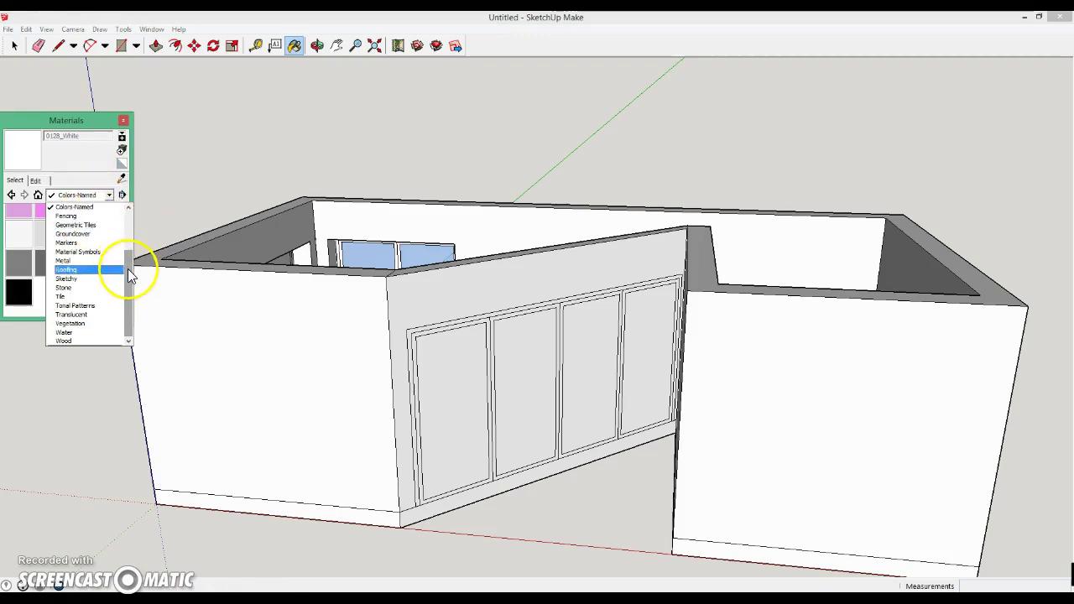
drag(130, 277, 132, 204)
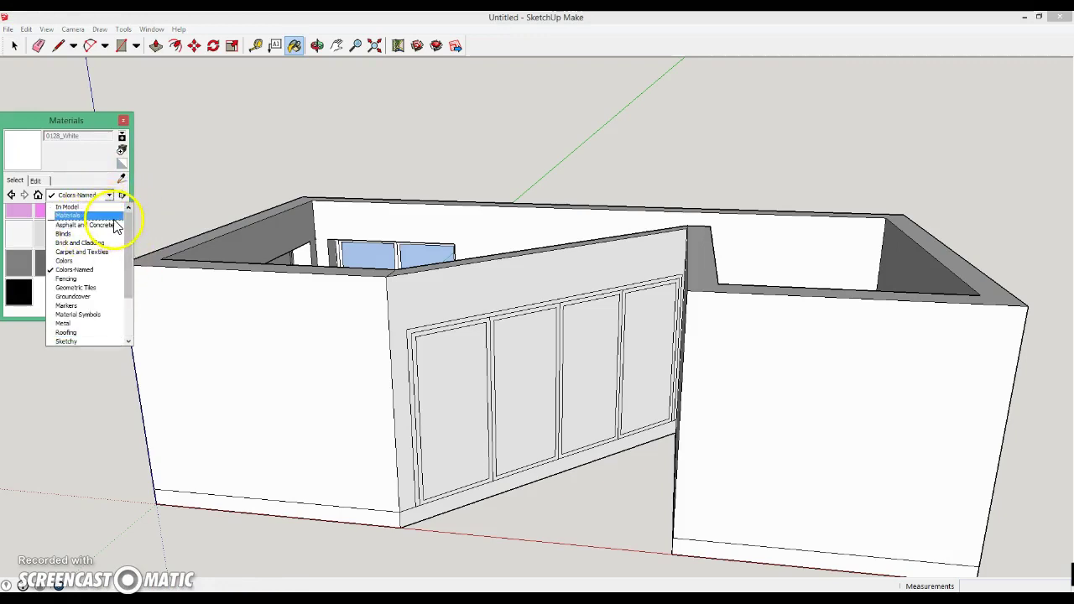
click(123, 235)
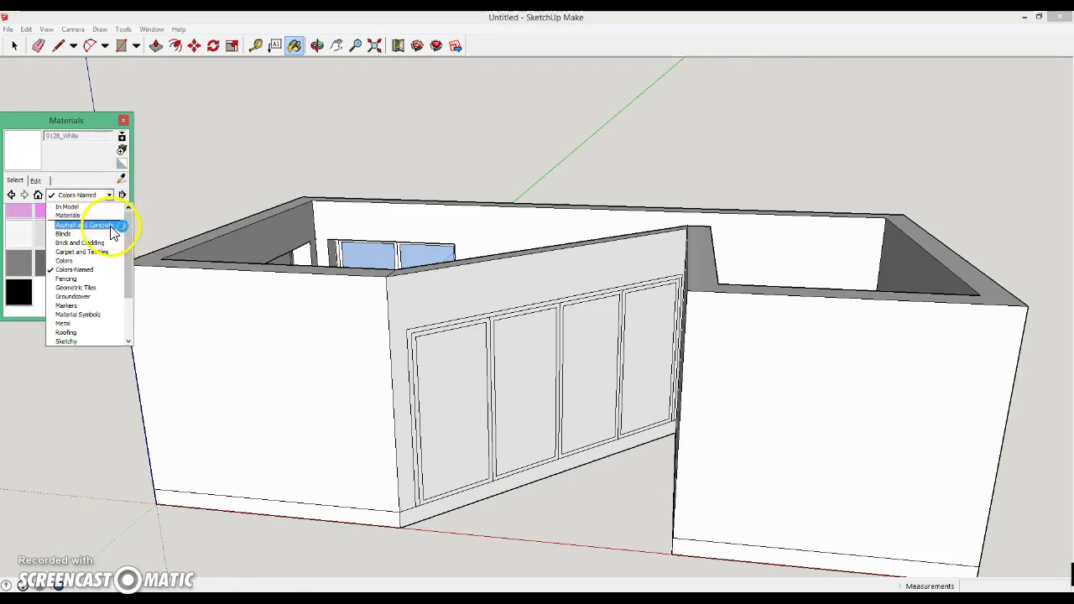
scroll(121, 311, down, 3)
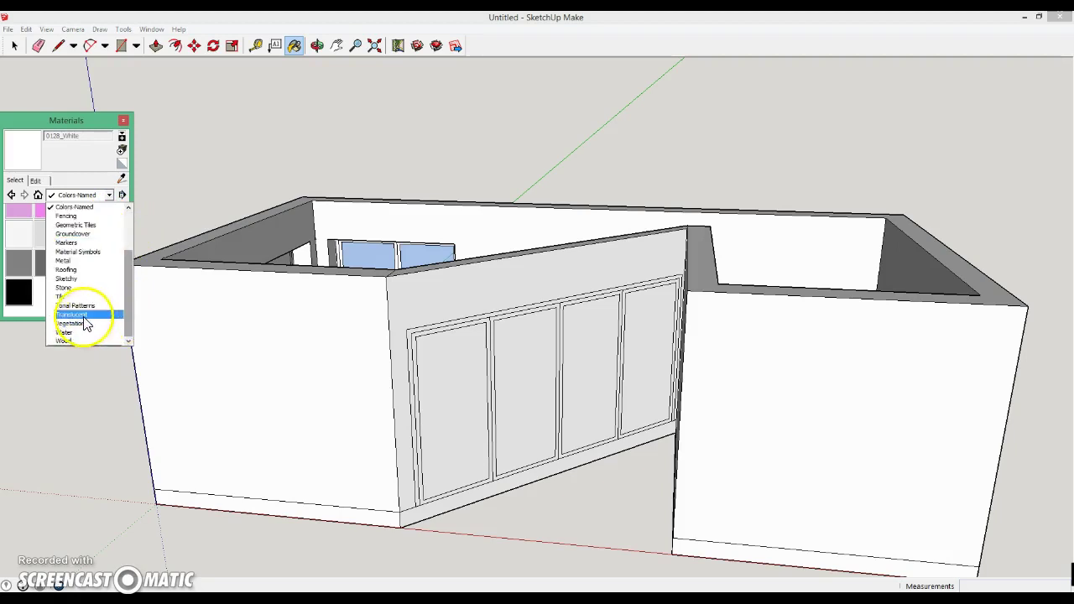
- Paint the four front door panes with Translucent_Glass_Blue
click(118, 317)
click(48, 218)
click(454, 363)
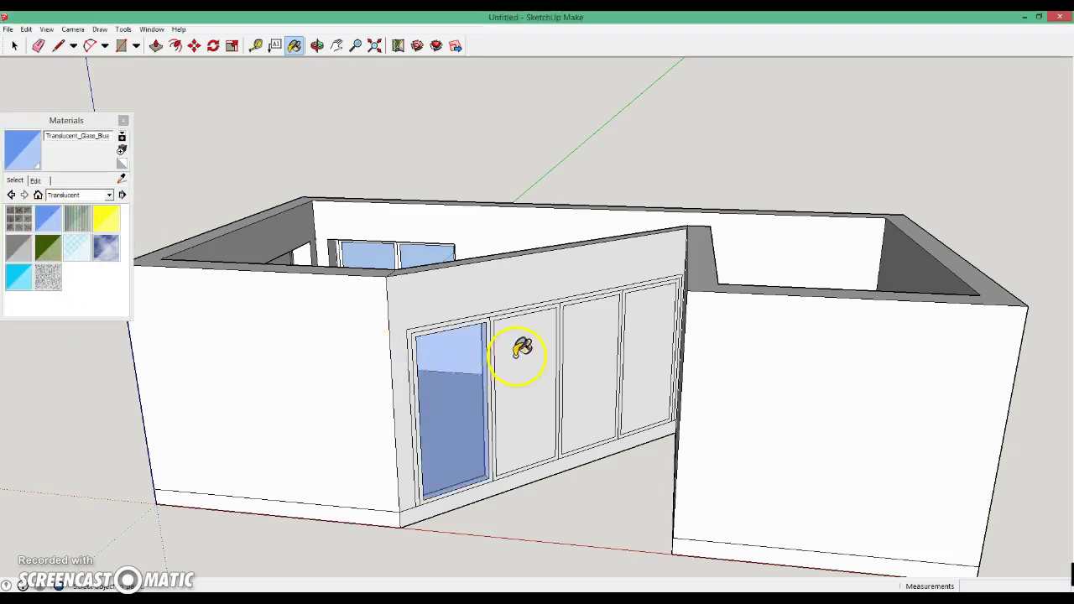
click(529, 344)
click(617, 336)
click(659, 329)
- Paint the remaining door and window panes on the other walls with blue glass
mouse_move(689, 327)
middle_down()
mouse_move(862, 336)
mouse_move(547, 377)
middle_up()
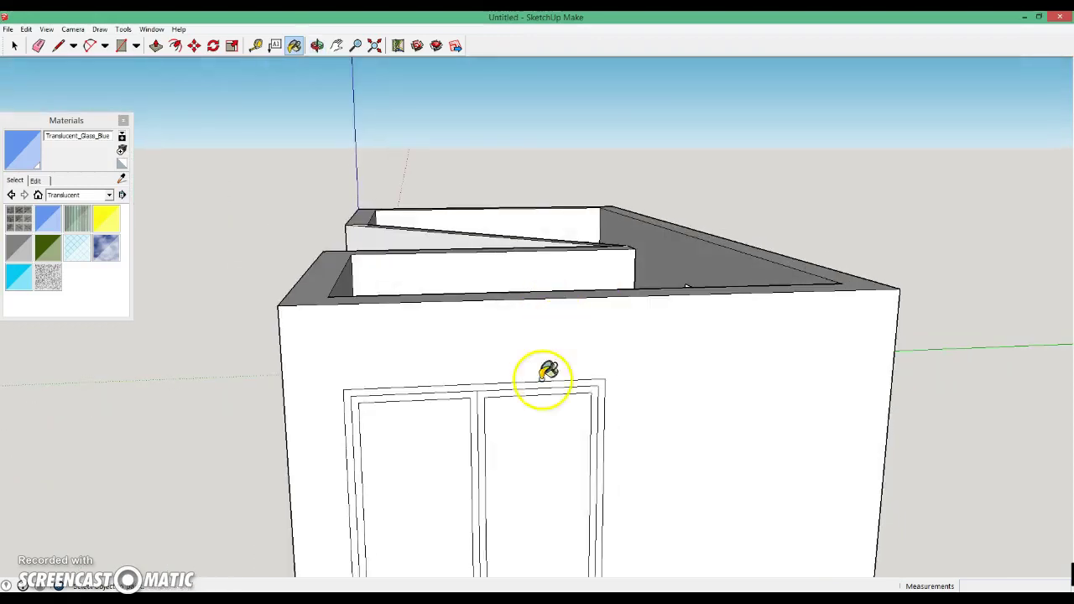
click(458, 441)
click(529, 433)
middle_drag(770, 456, 470, 426)
click(381, 391)
click(660, 369)
click(857, 321)
click(922, 323)
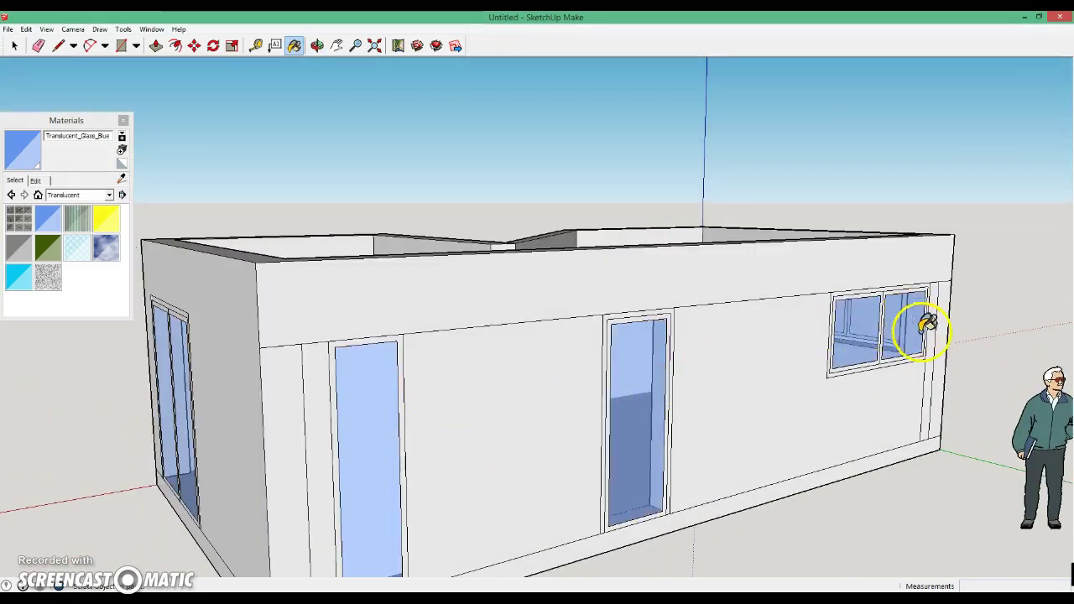
mouse_move(969, 366)
middle_down()
mouse_move(422, 372)
mouse_move(864, 384)
middle_up()
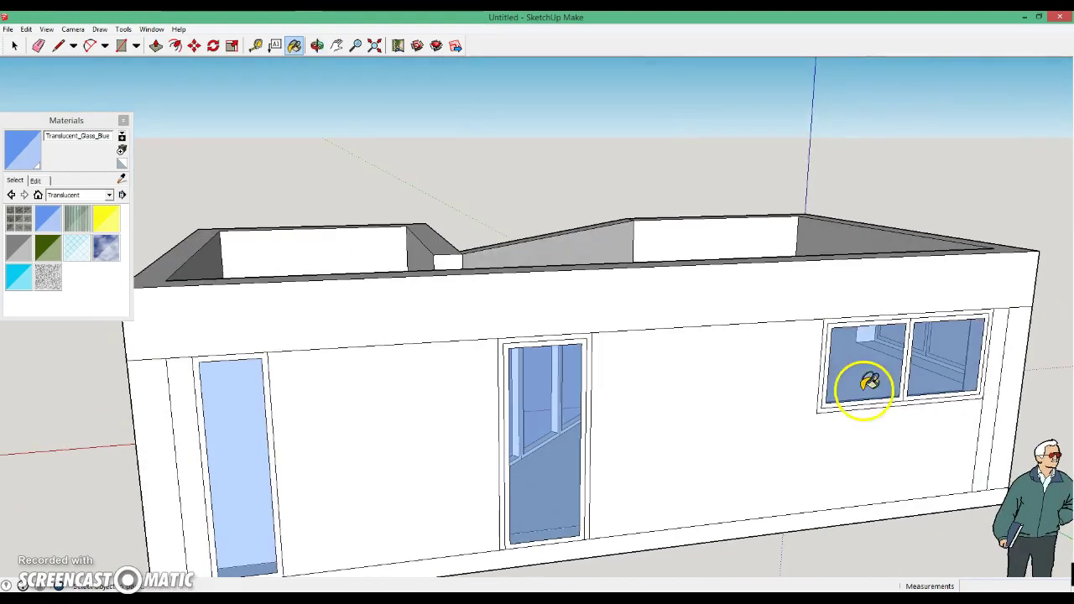
- Erase the leftover vertical and horizontal edges across the side wall
click(38, 45)
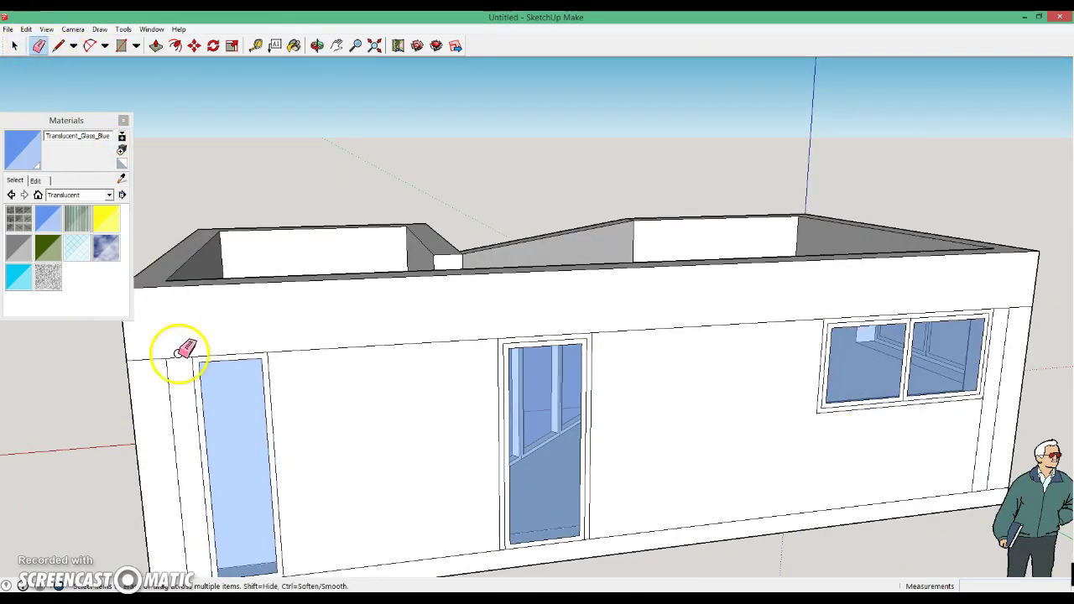
drag(161, 367, 149, 360)
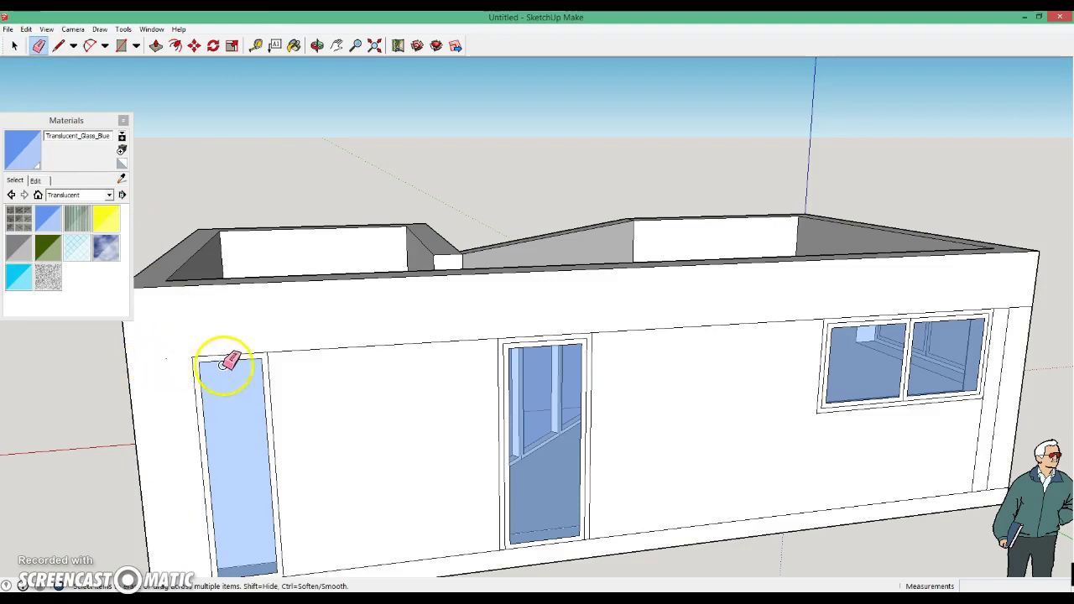
click(309, 350)
drag(588, 340, 643, 324)
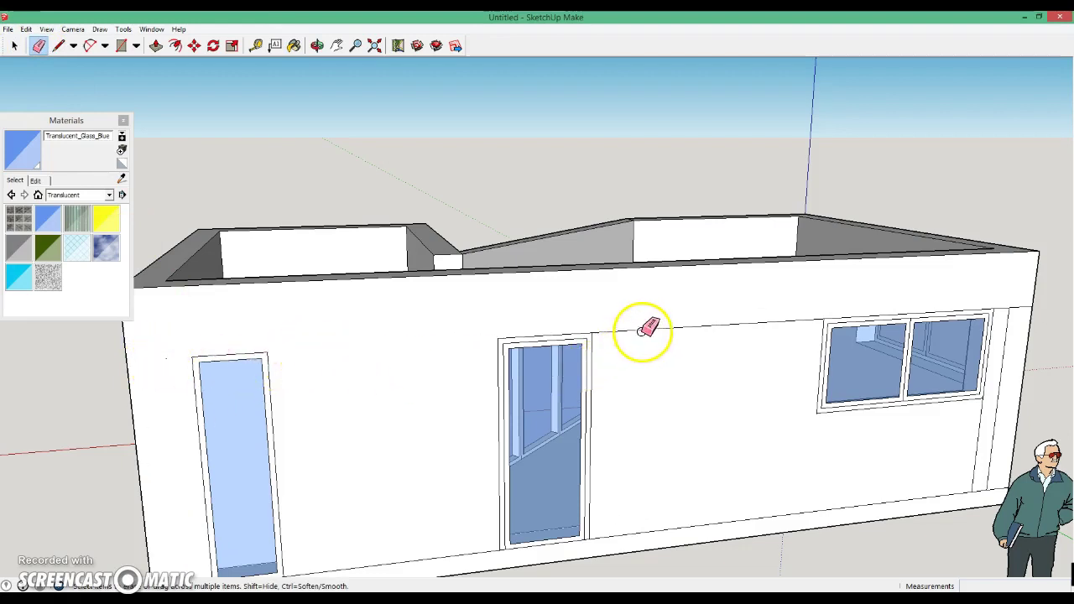
click(974, 432)
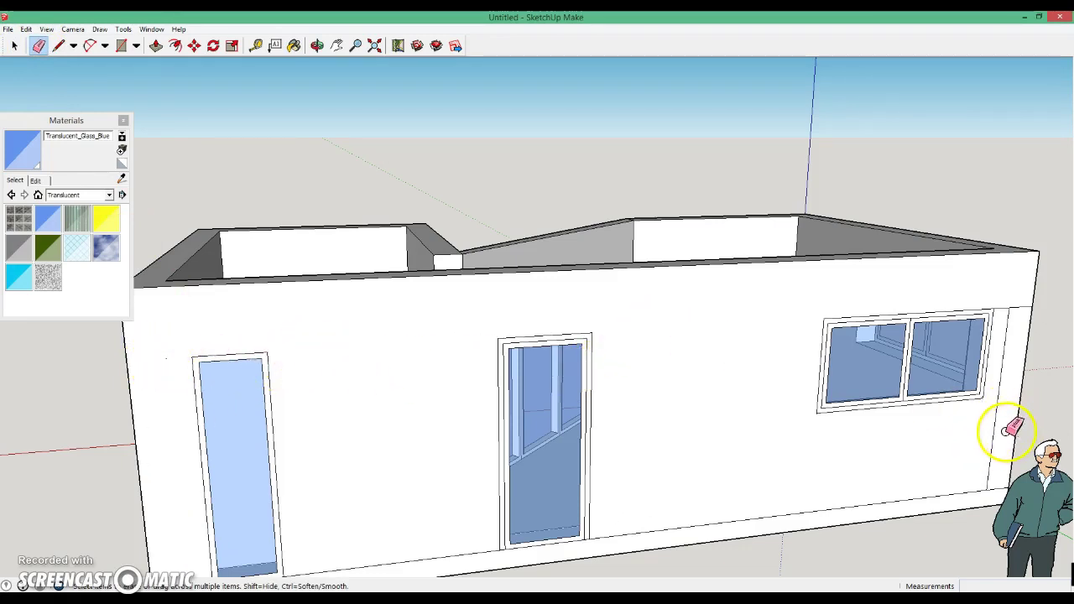
click(990, 327)
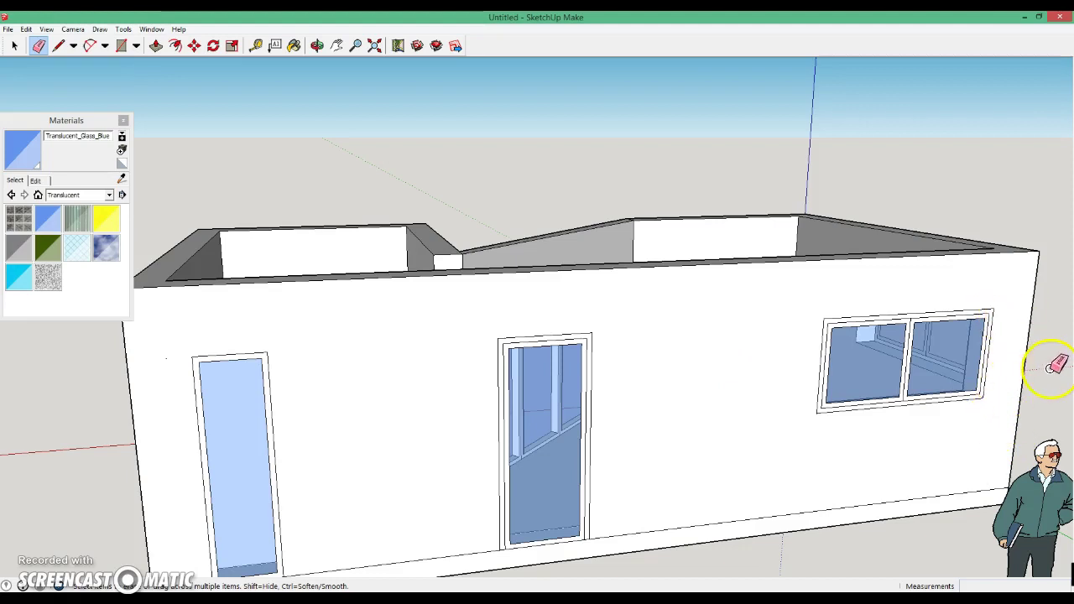
mouse_move(1041, 356)
middle_down()
mouse_move(470, 427)
mouse_move(188, 439)
mouse_move(360, 343)
mouse_move(572, 275)
mouse_move(414, 254)
mouse_move(154, 278)
mouse_move(333, 304)
mouse_move(288, 309)
mouse_move(214, 352)
mouse_move(468, 408)
mouse_move(470, 523)
mouse_move(350, 464)
mouse_move(336, 432)
middle_up()
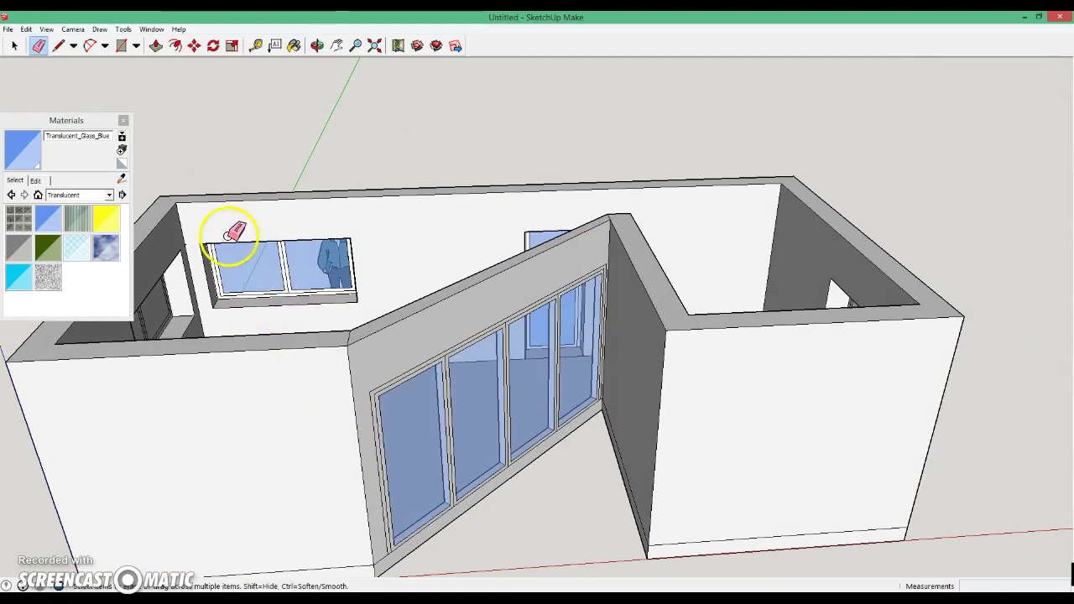
- Close the roof face with a line and push it down 400mm
key(space)
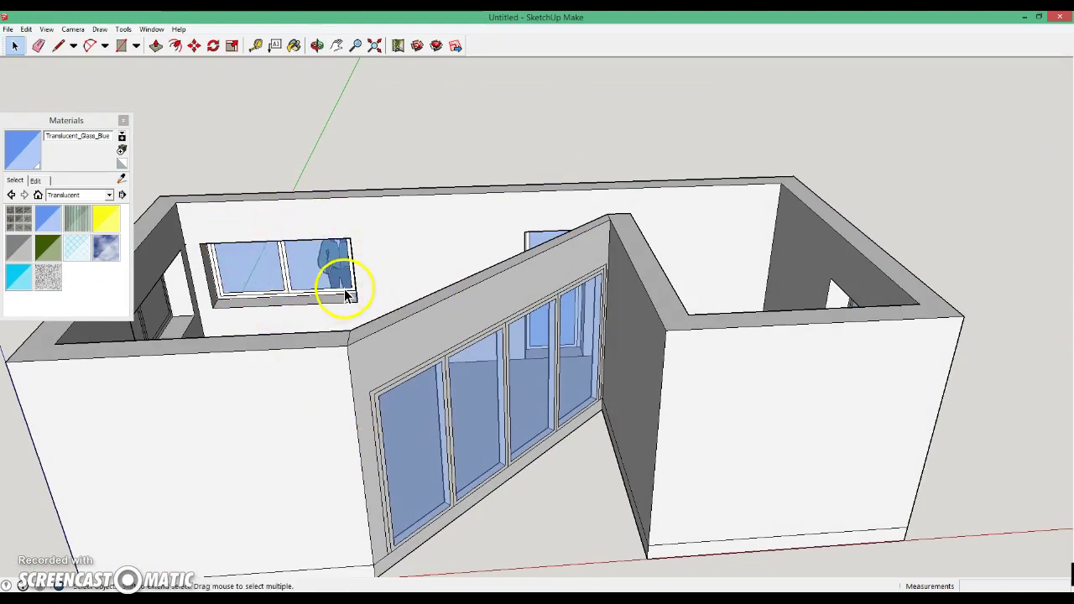
mouse_move(283, 177)
middle_down()
mouse_move(383, 271)
mouse_move(467, 210)
mouse_move(439, 180)
mouse_move(432, 270)
middle_up()
click(58, 45)
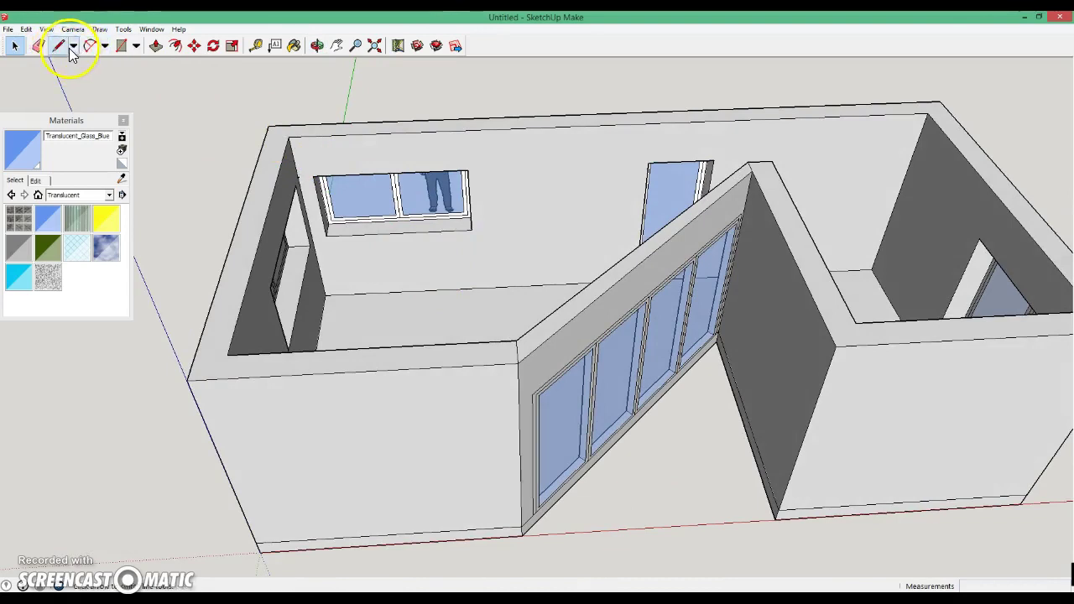
click(63, 47)
click(287, 134)
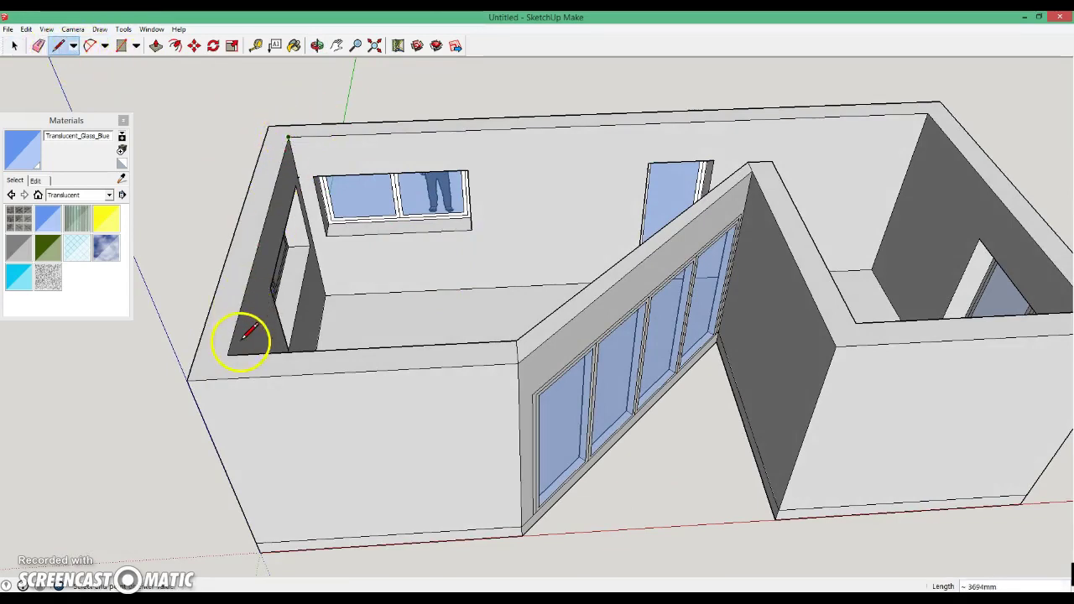
click(231, 352)
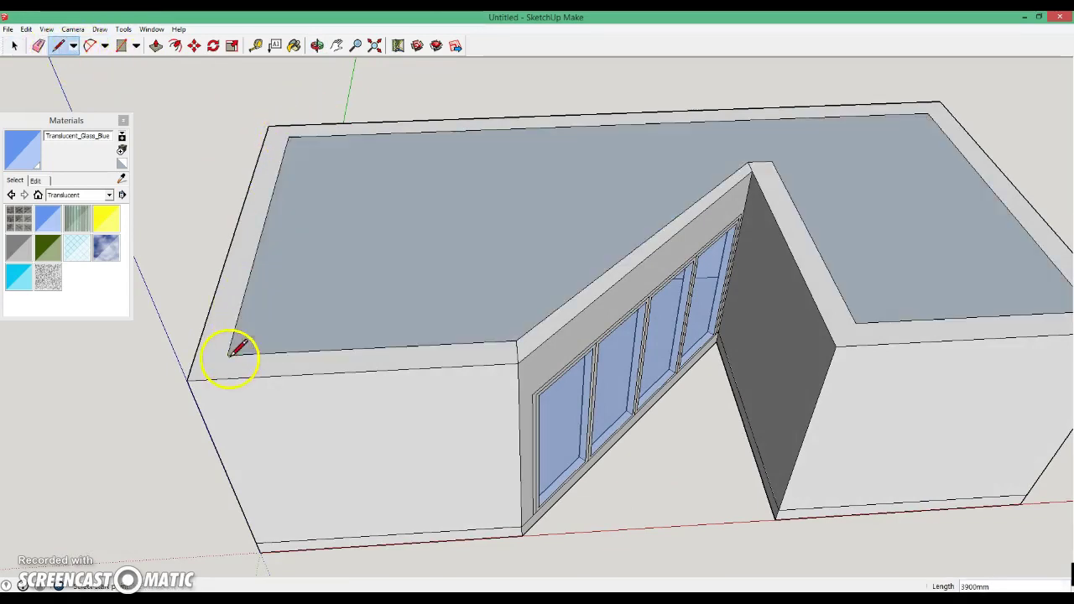
click(157, 46)
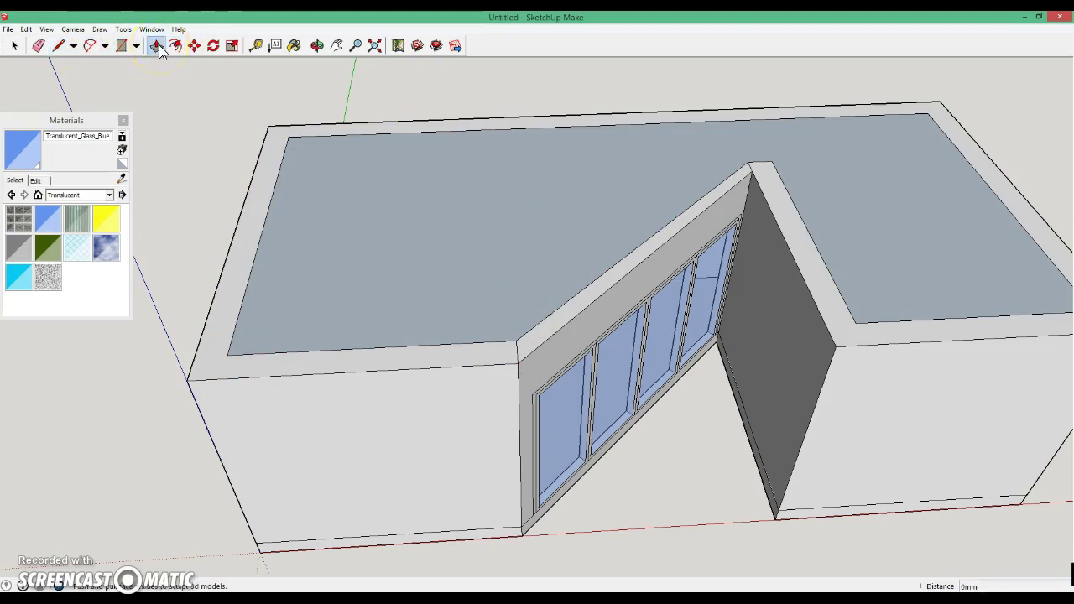
drag(377, 188, 389, 208)
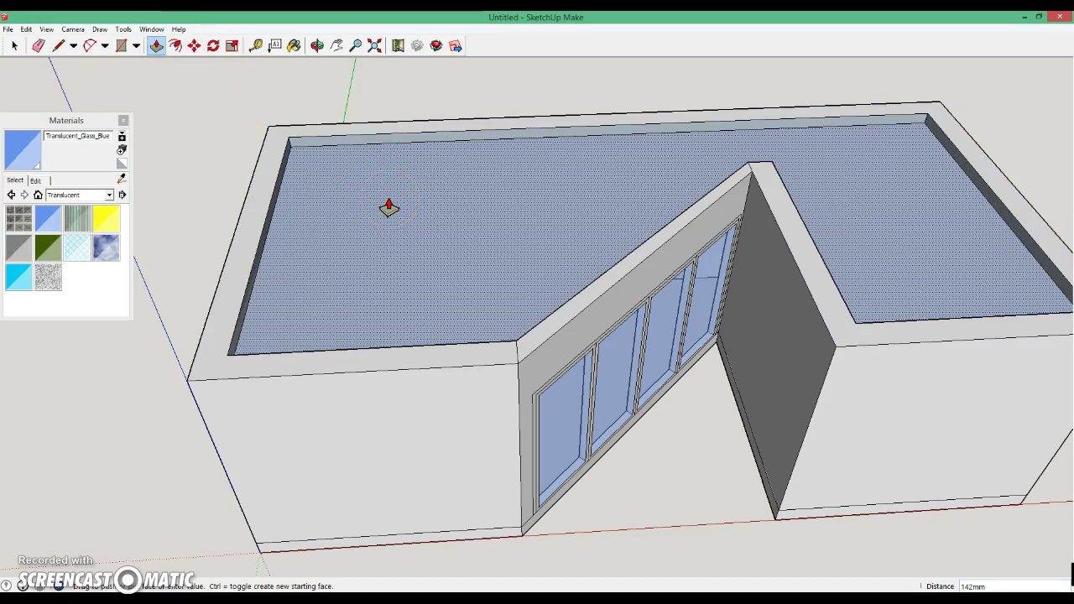
drag(391, 209, 395, 220)
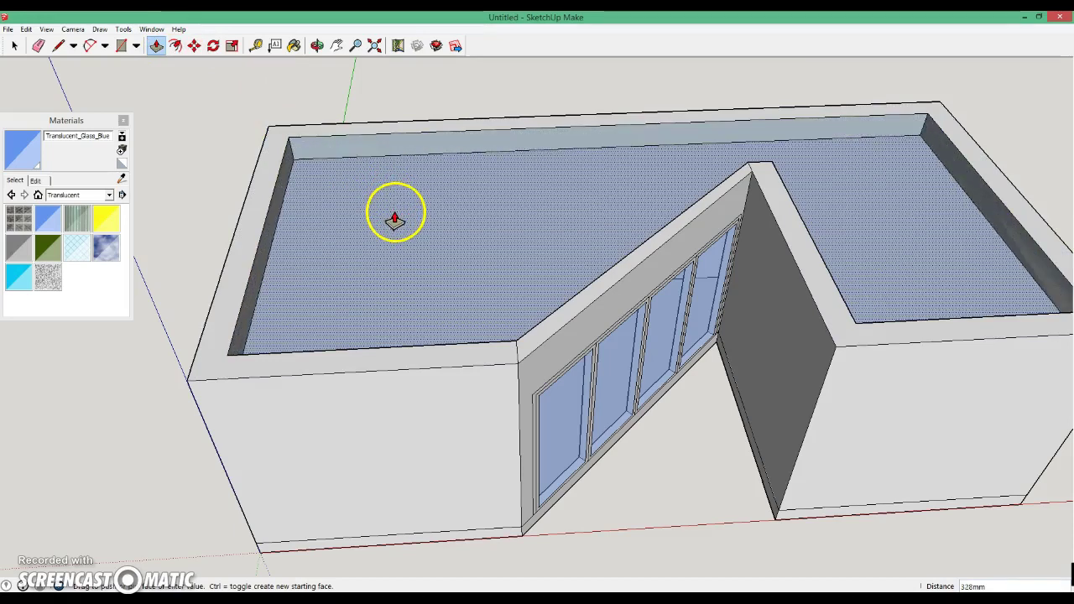
drag(395, 220, 406, 230)
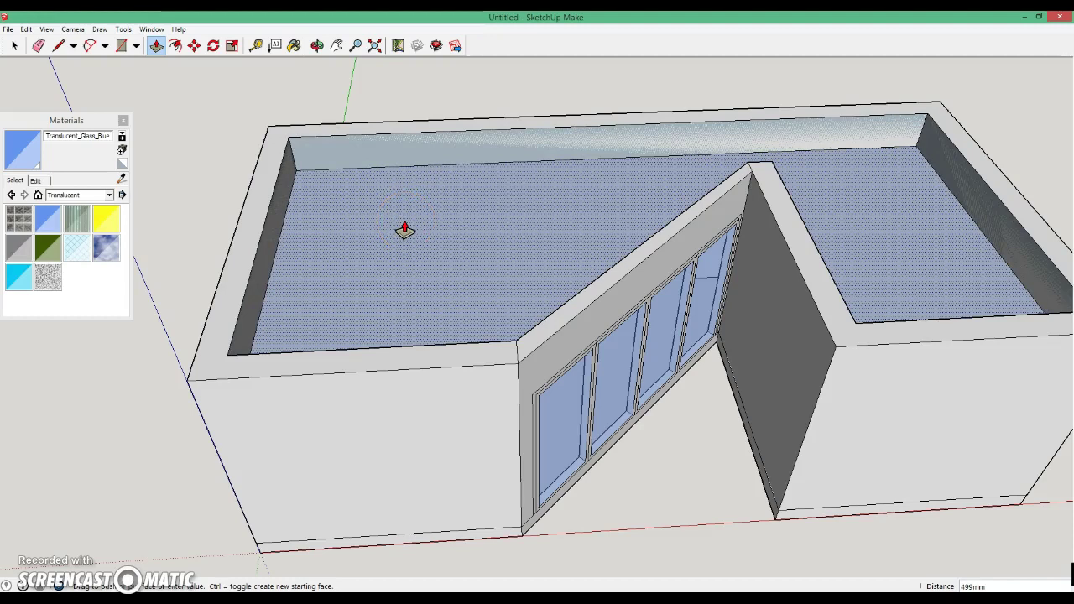
text(400)
key(Return)
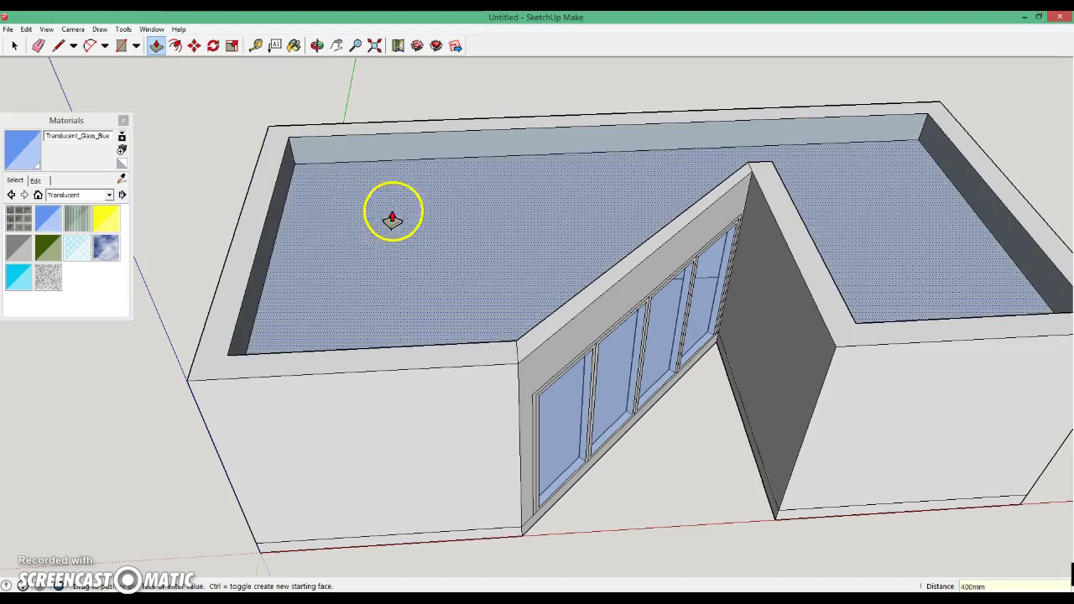
- Redraw the roof-closing line and push the new roof face down 100mm
click(58, 46)
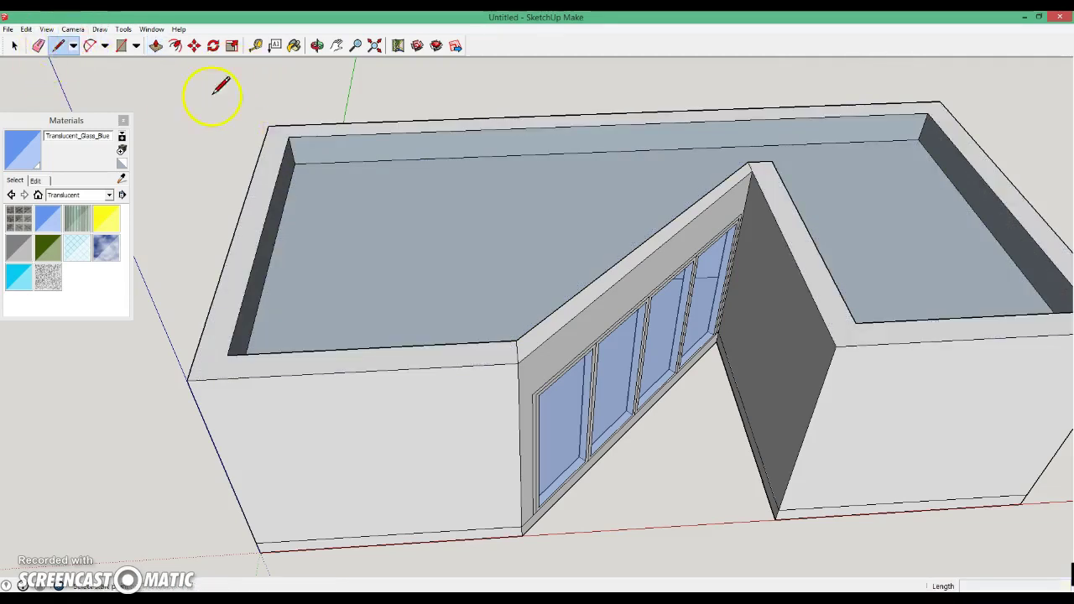
click(288, 136)
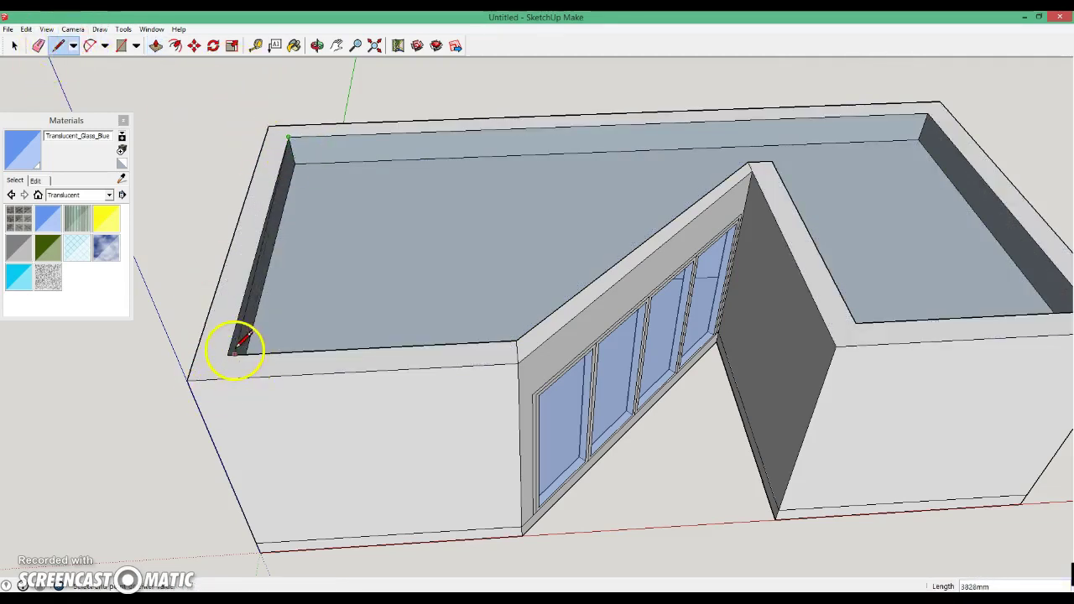
click(235, 353)
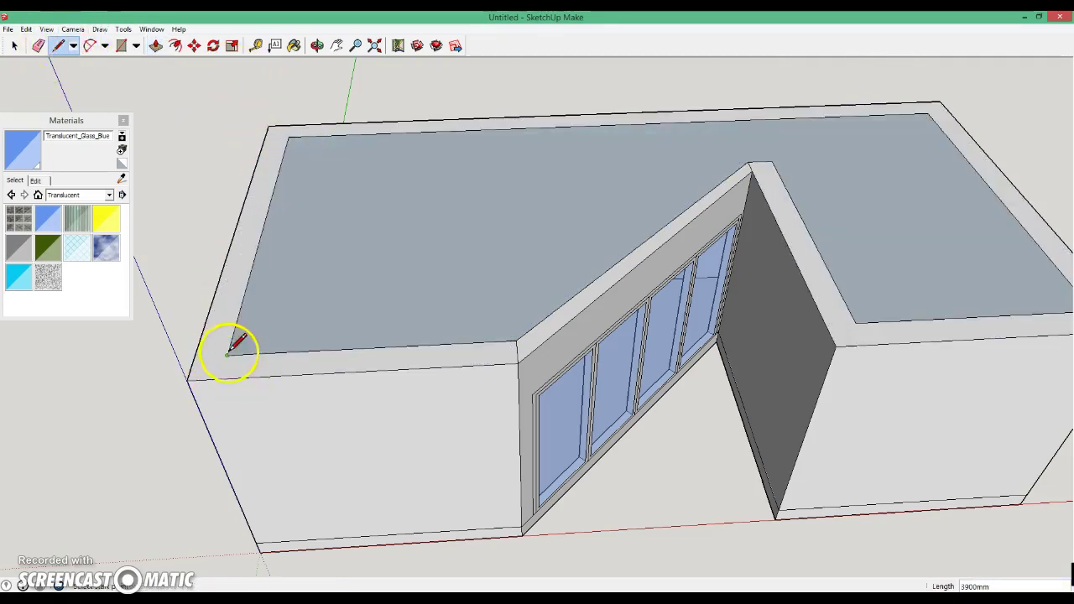
click(157, 45)
drag(328, 179, 334, 198)
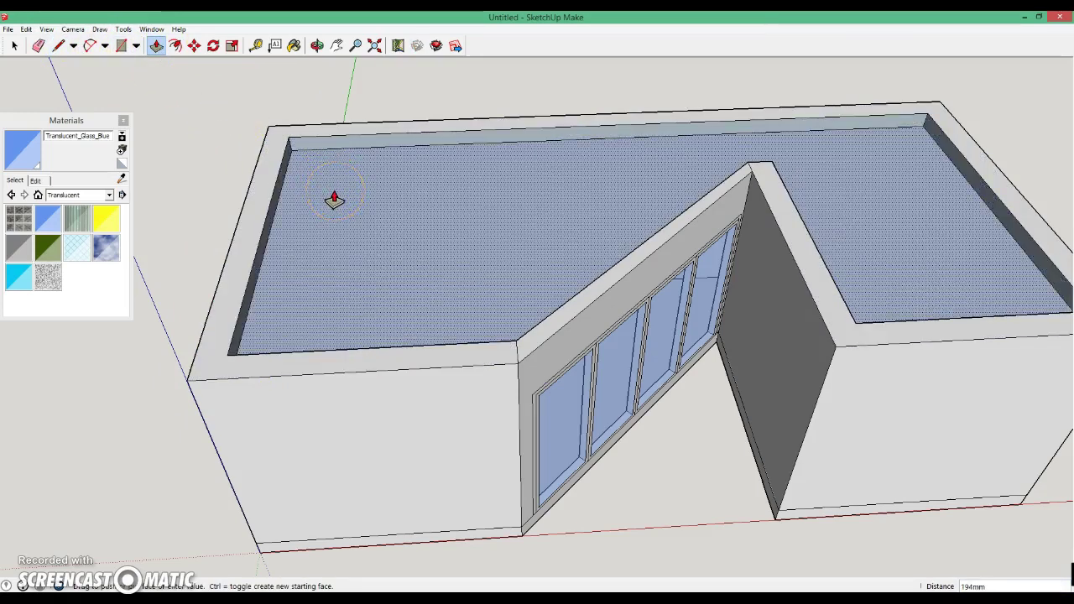
text(100)
key(Return)
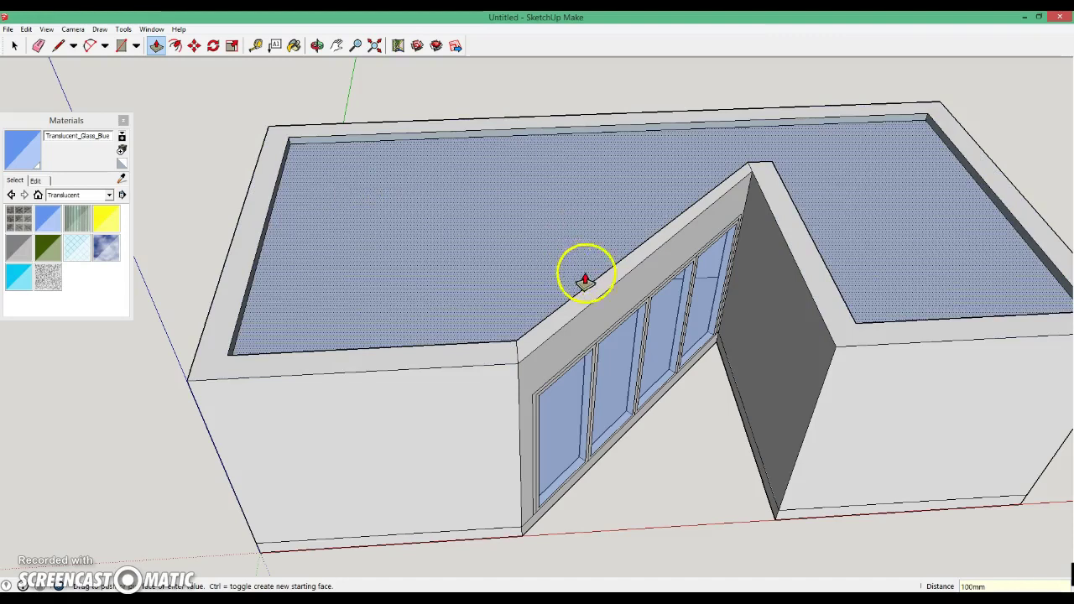
click(14, 45)
- Orbit and zoom through the glass into the rooms to view the window and glazed doors
mouse_move(468, 220)
middle_down()
mouse_move(576, 282)
mouse_move(528, 113)
middle_up()
scroll(540, 210, up, 3)
scroll(506, 277, up, 3)
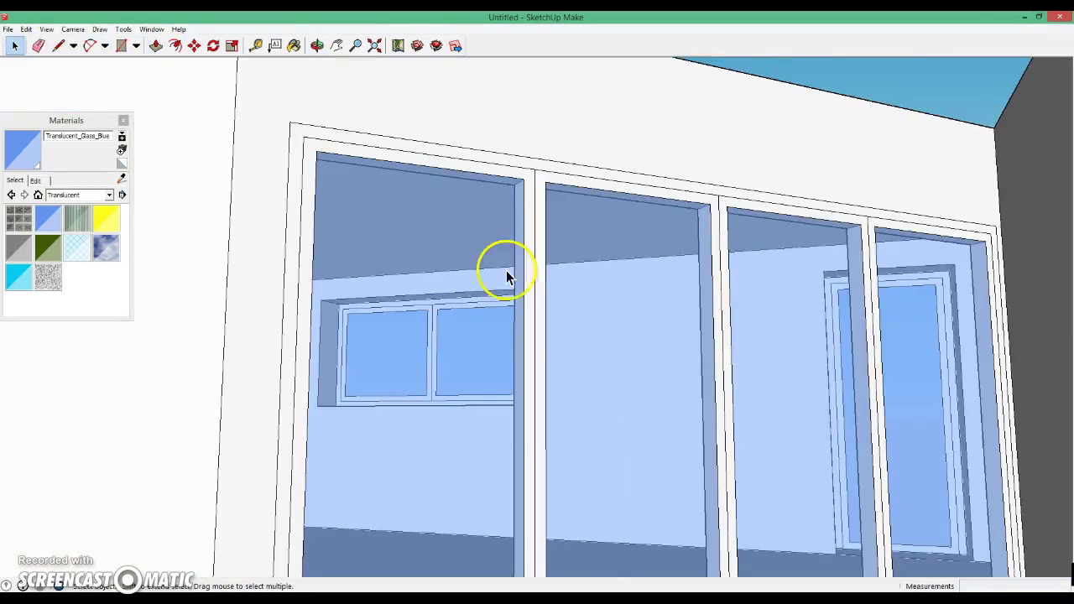
scroll(506, 277, up, 3)
scroll(470, 317, up, 3)
scroll(465, 330, up, 2)
scroll(470, 347, up, 2)
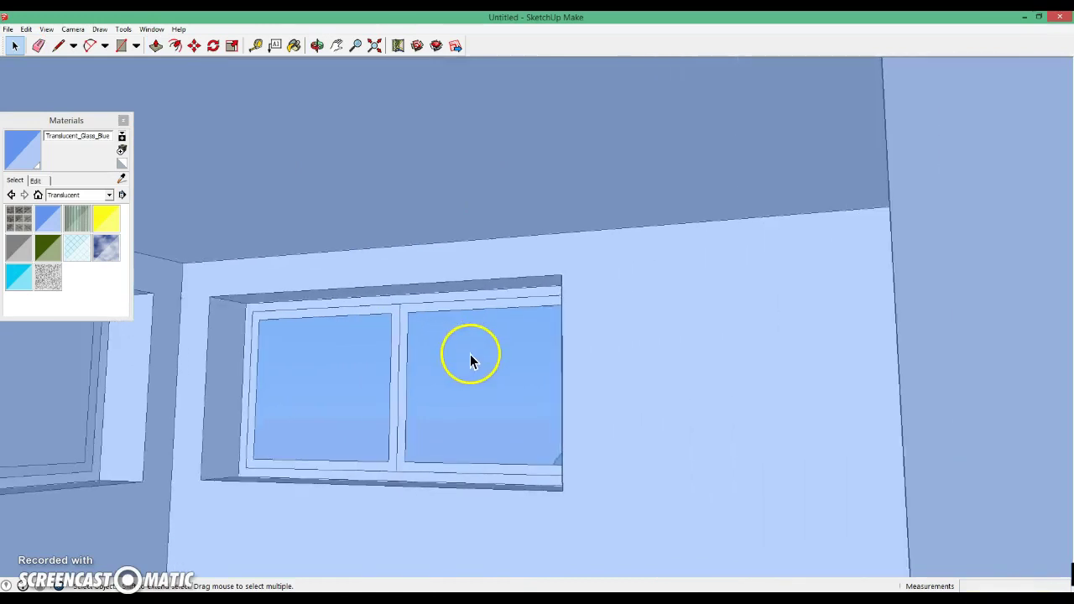
scroll(467, 363, up, 1)
scroll(461, 364, up, 1)
mouse_move(461, 363)
middle_down()
mouse_move(605, 426)
mouse_move(801, 445)
mouse_move(693, 426)
middle_up()
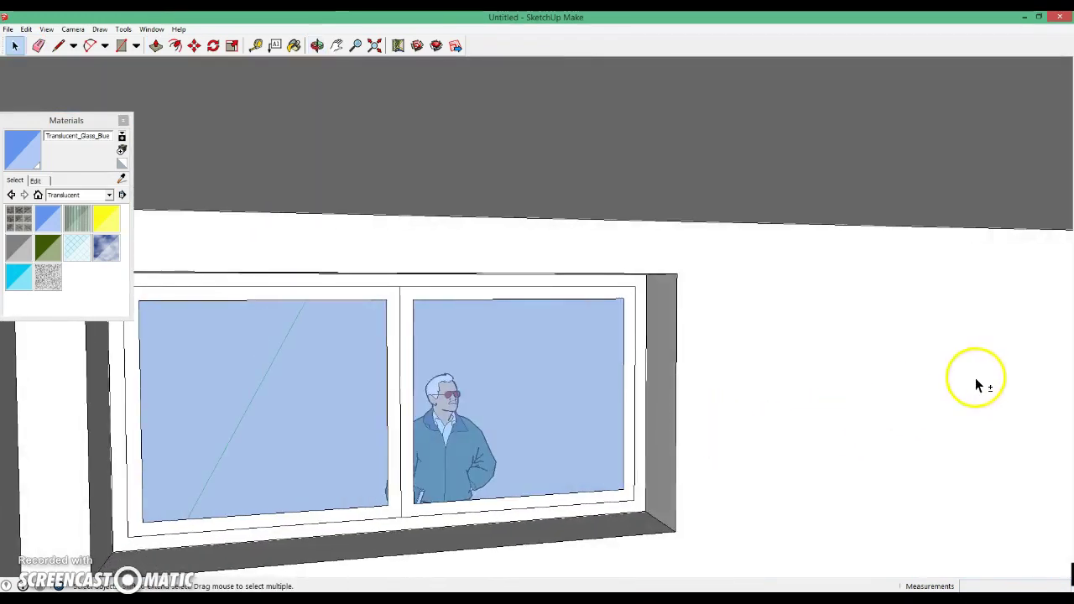
middle_drag(975, 378, 619, 343)
mouse_move(503, 395)
middle_down()
mouse_move(1002, 396)
mouse_move(935, 355)
mouse_move(1022, 395)
mouse_move(832, 360)
mouse_move(636, 360)
mouse_move(731, 365)
mouse_move(595, 324)
middle_up()
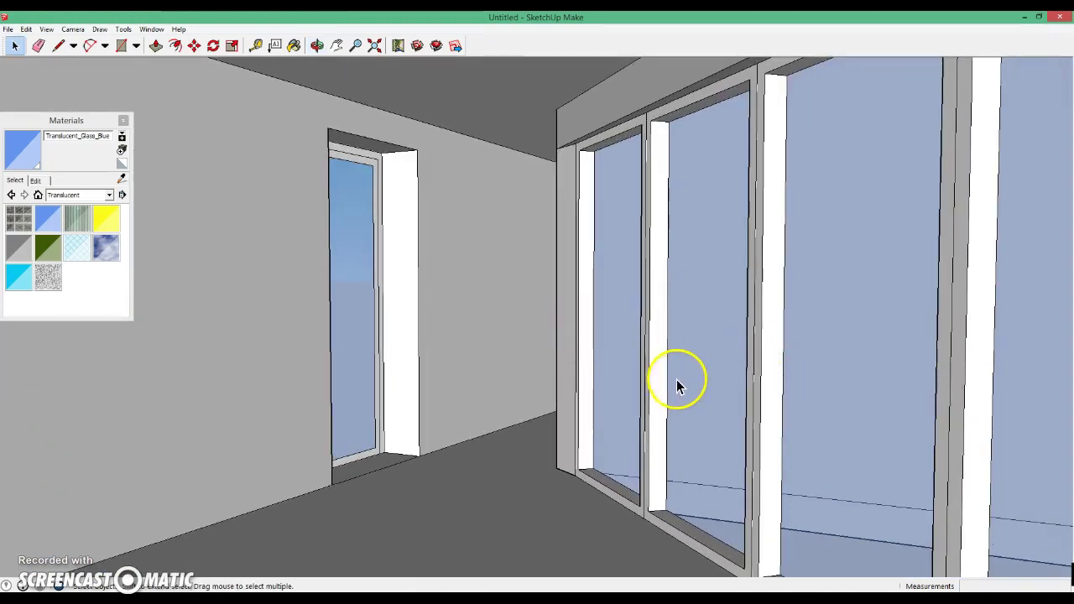
scroll(677, 379, up, 5)
scroll(635, 372, up, 2)
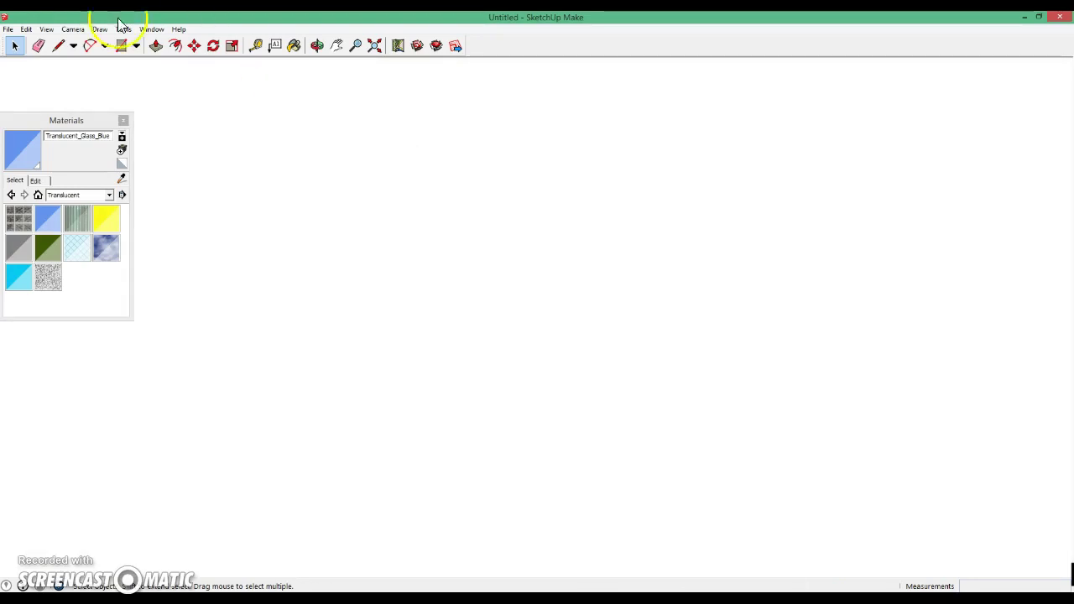
- Switch to the Top standard view, then orbit down into a perspective of the house
click(73, 30)
mouse_move(100, 66)
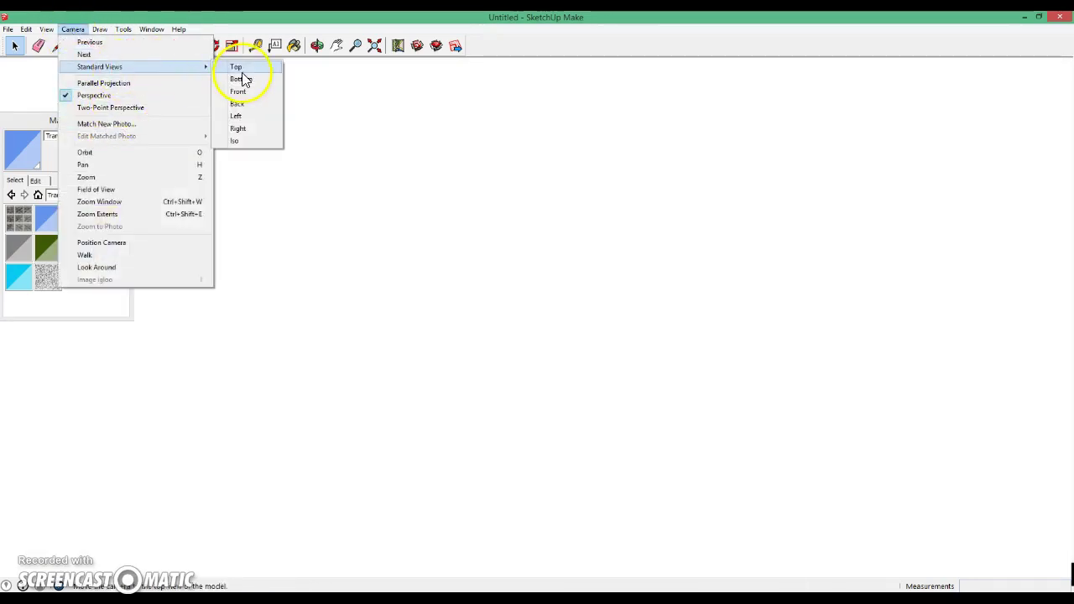
click(243, 69)
mouse_move(491, 476)
middle_down()
mouse_move(428, 55)
mouse_move(560, 222)
mouse_move(641, 274)
middle_up()
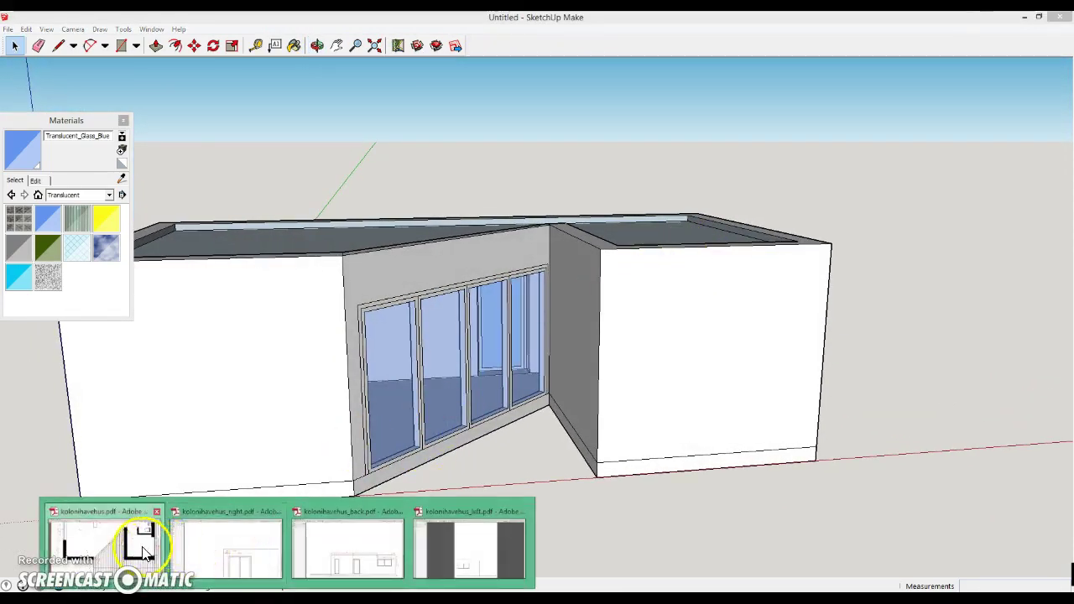
click(109, 550)
scroll(538, 483, down, 1)
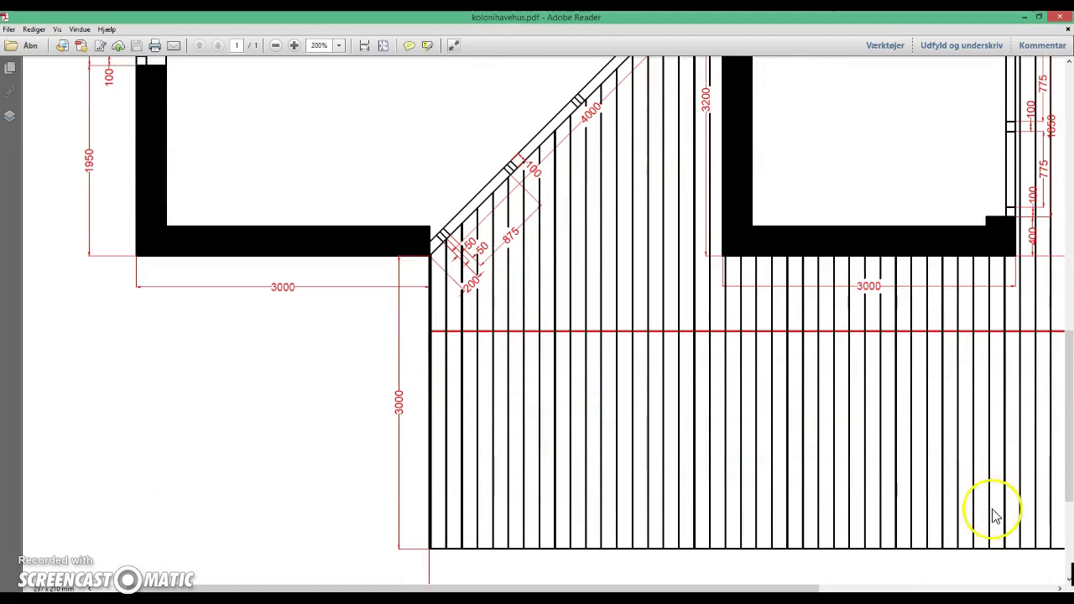
scroll(991, 510, down, 1)
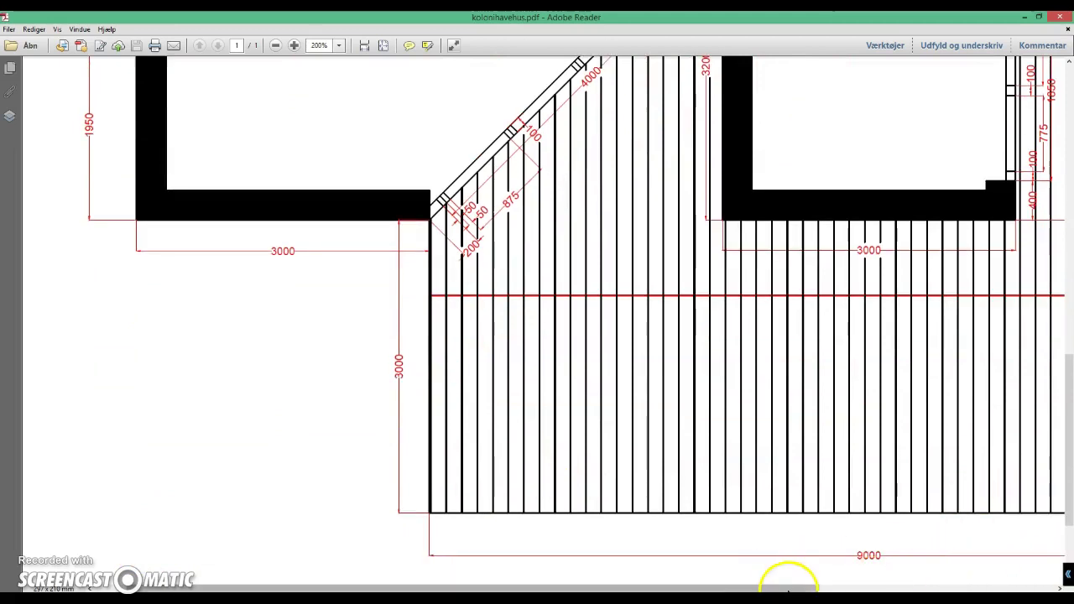
drag(791, 587, 1070, 573)
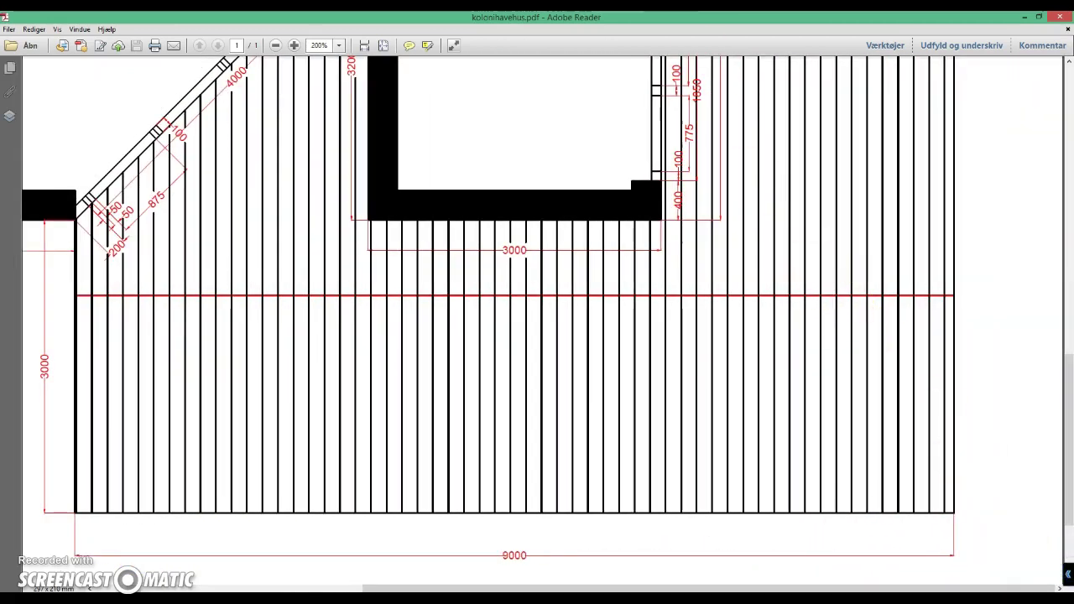
ctrl+scroll(621, 336, down, 2)
ctrl+scroll(642, 364, down, 2)
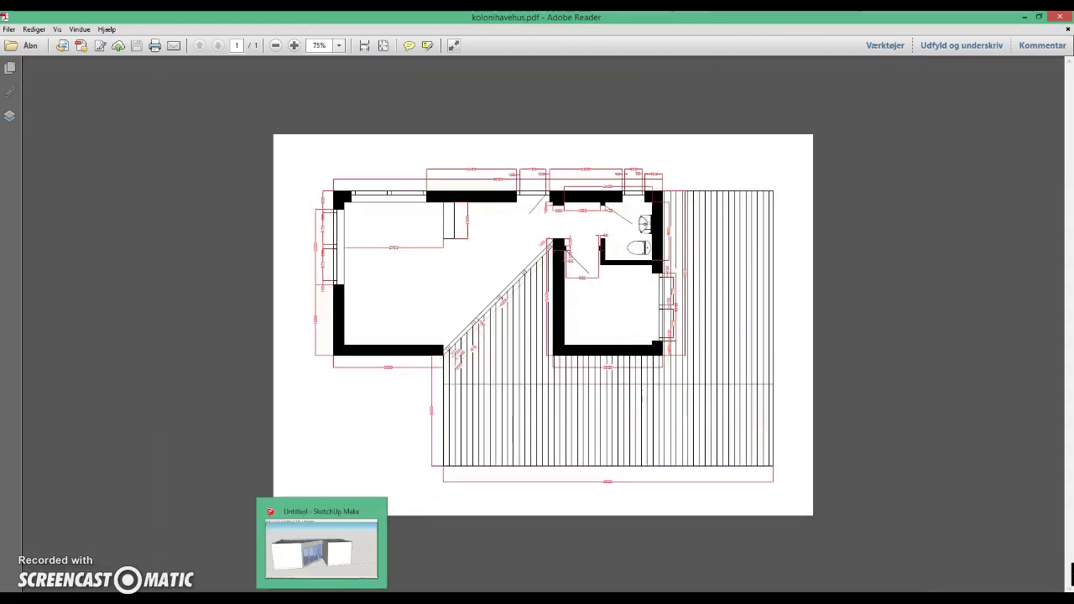
click(321, 546)
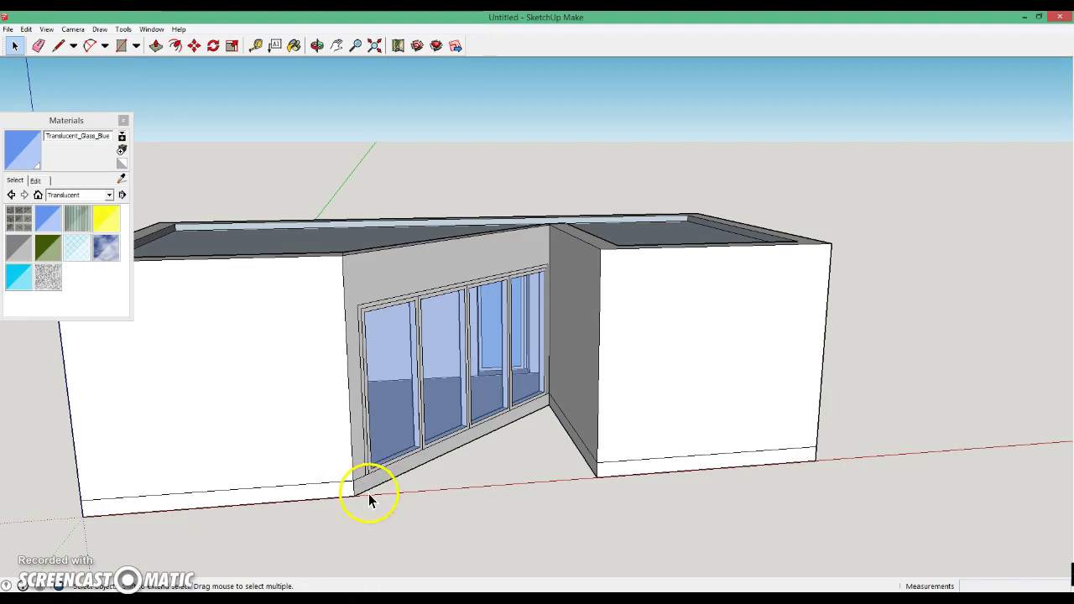
- Draw terrace outline lines on the ground from the door corner, one 9000mm along green
mouse_move(398, 508)
middle_down()
mouse_move(420, 532)
mouse_move(448, 499)
middle_up()
middle_drag(496, 561, 495, 388)
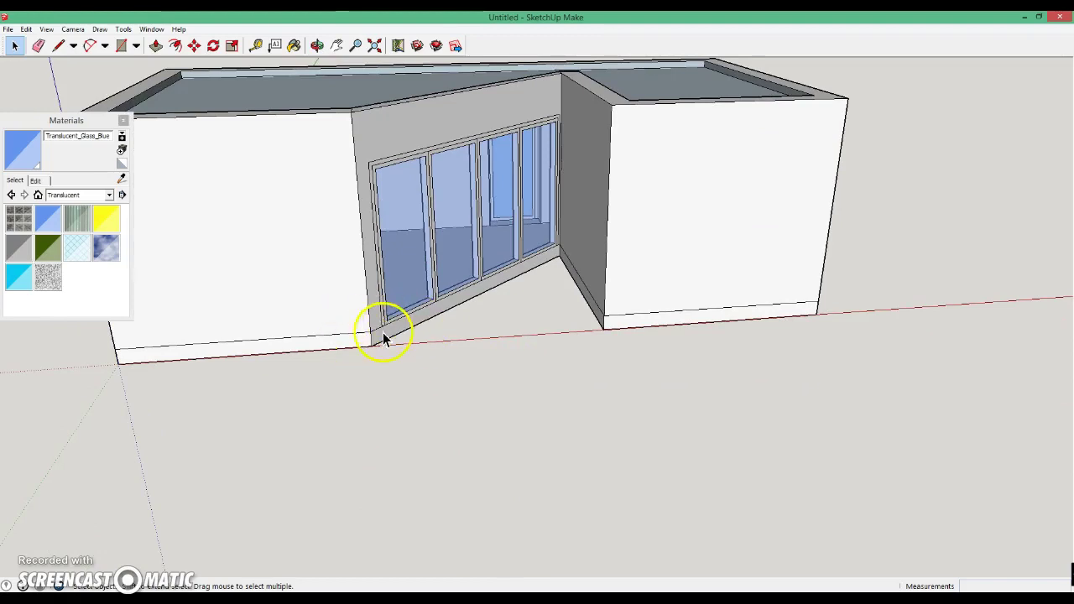
click(57, 45)
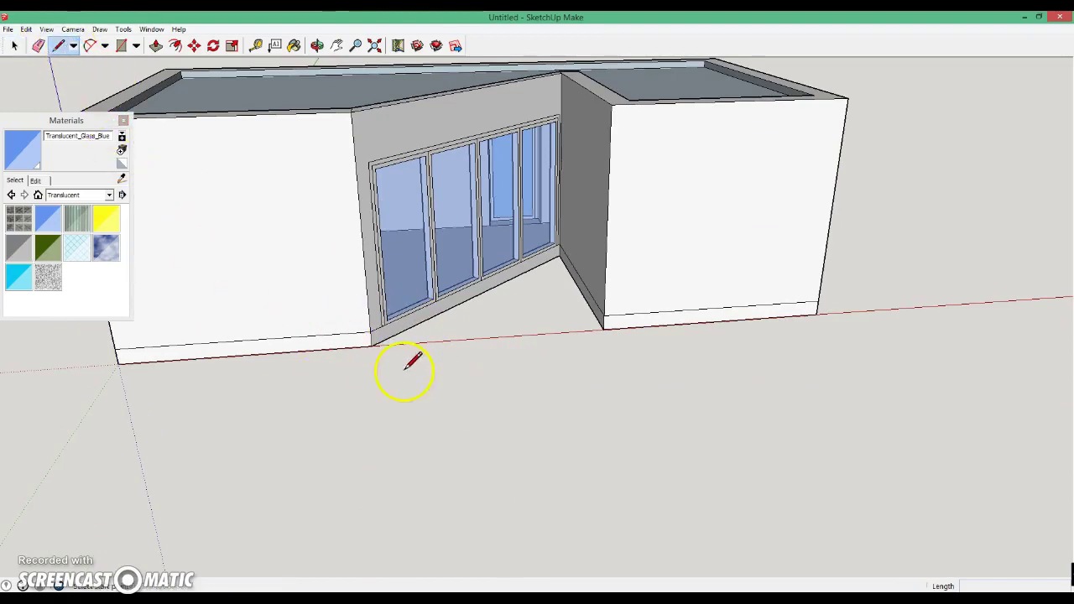
click(373, 345)
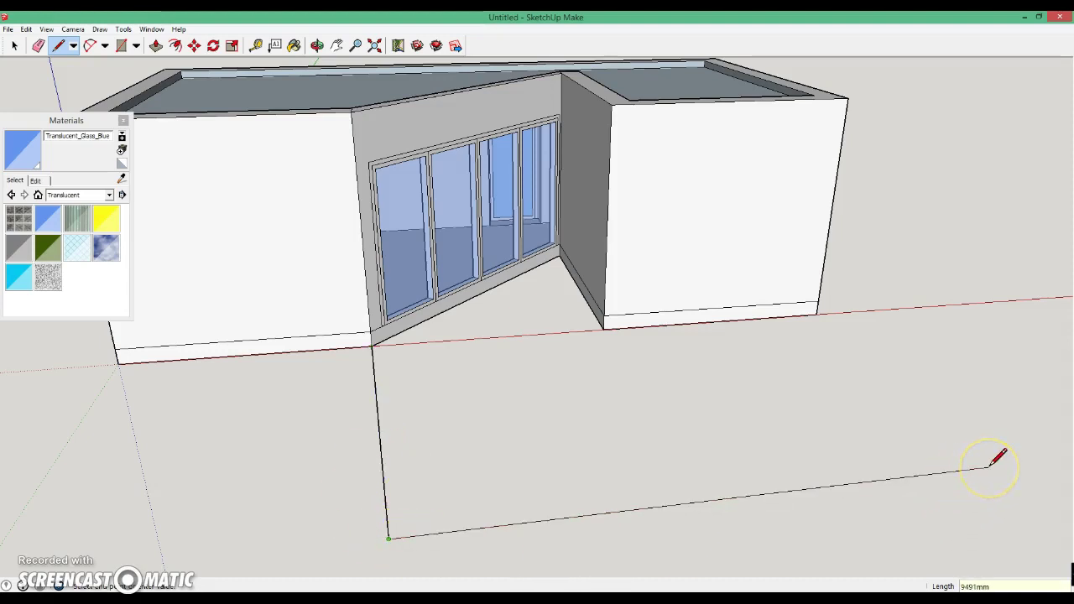
click(961, 470)
mouse_move(791, 156)
middle_down()
mouse_move(613, 187)
mouse_move(625, 187)
middle_up()
mouse_move(1055, 236)
middle_down()
mouse_move(1007, 276)
mouse_move(828, 259)
middle_up()
scroll(911, 372, down, 3)
scroll(1018, 417, down, 2)
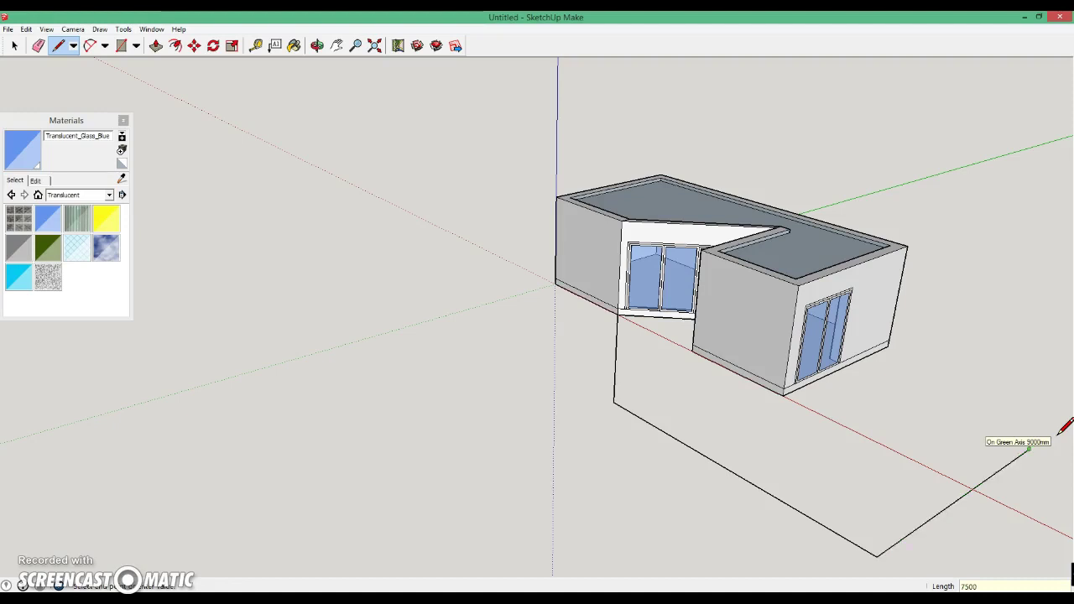
click(1028, 449)
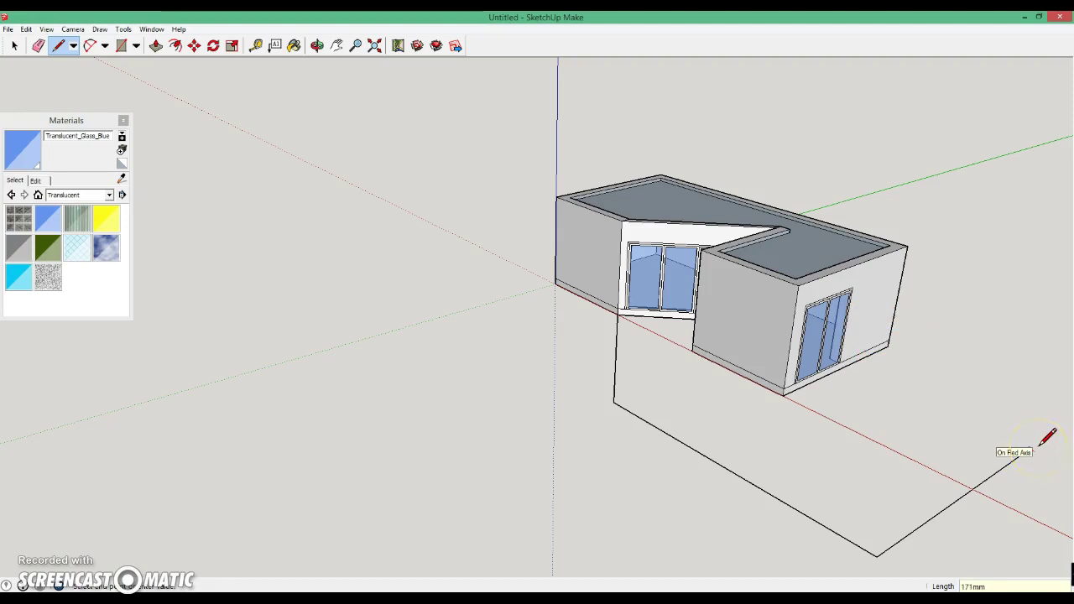
- Inspect and erase the stray ground edges, returning to the Line tool
mouse_move(917, 384)
middle_down()
mouse_move(770, 386)
mouse_move(842, 466)
middle_up()
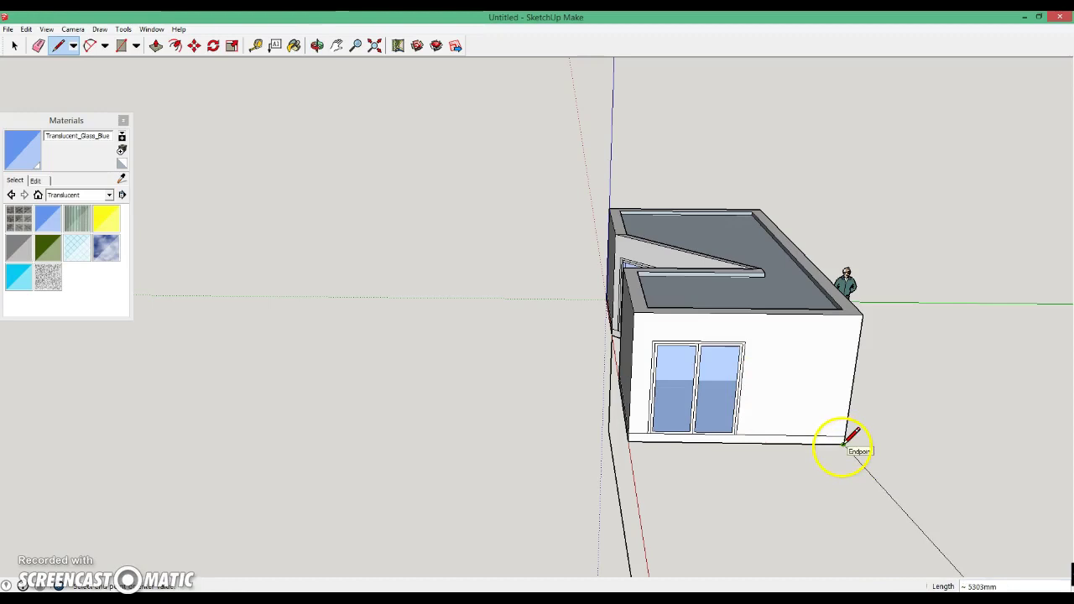
scroll(871, 458, down, 3)
scroll(896, 452, down, 1)
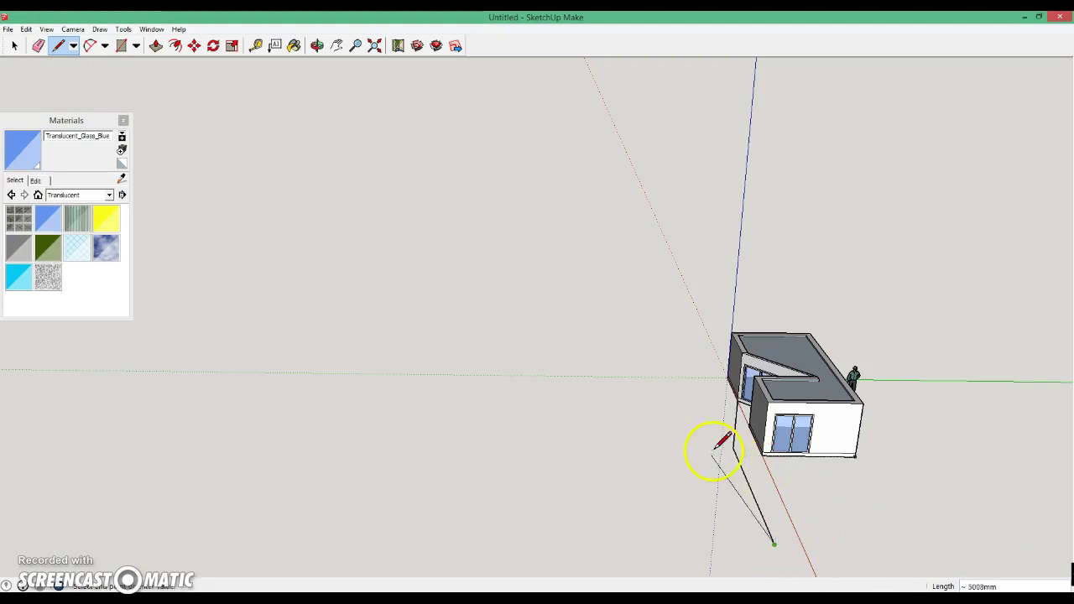
mouse_move(811, 488)
middle_down()
mouse_move(990, 523)
mouse_move(700, 408)
mouse_move(890, 516)
mouse_move(747, 356)
middle_up()
scroll(679, 343, up, 1)
scroll(646, 285, up, 3)
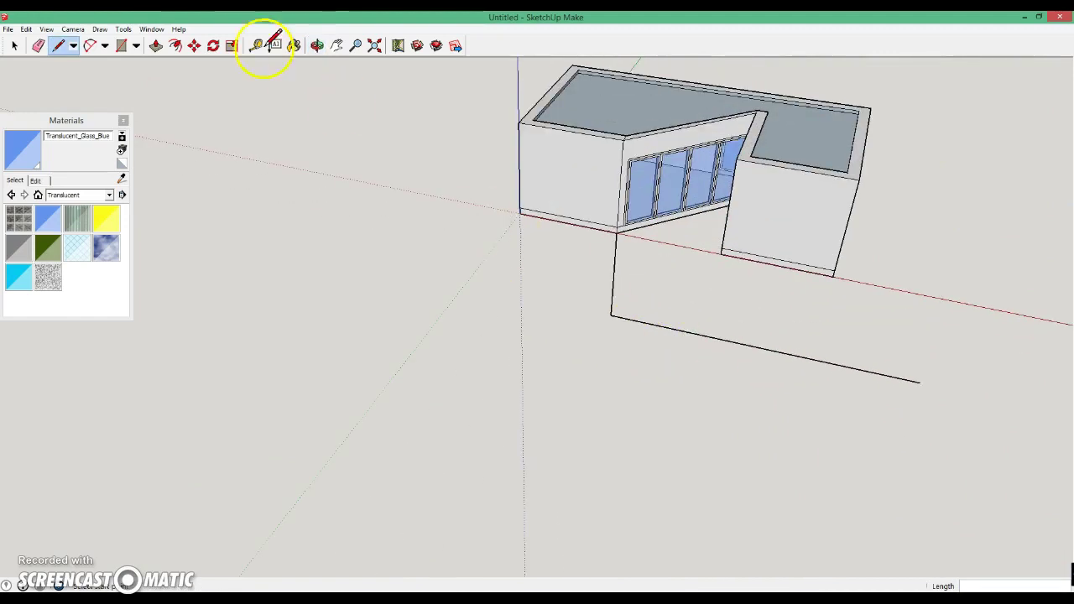
click(38, 45)
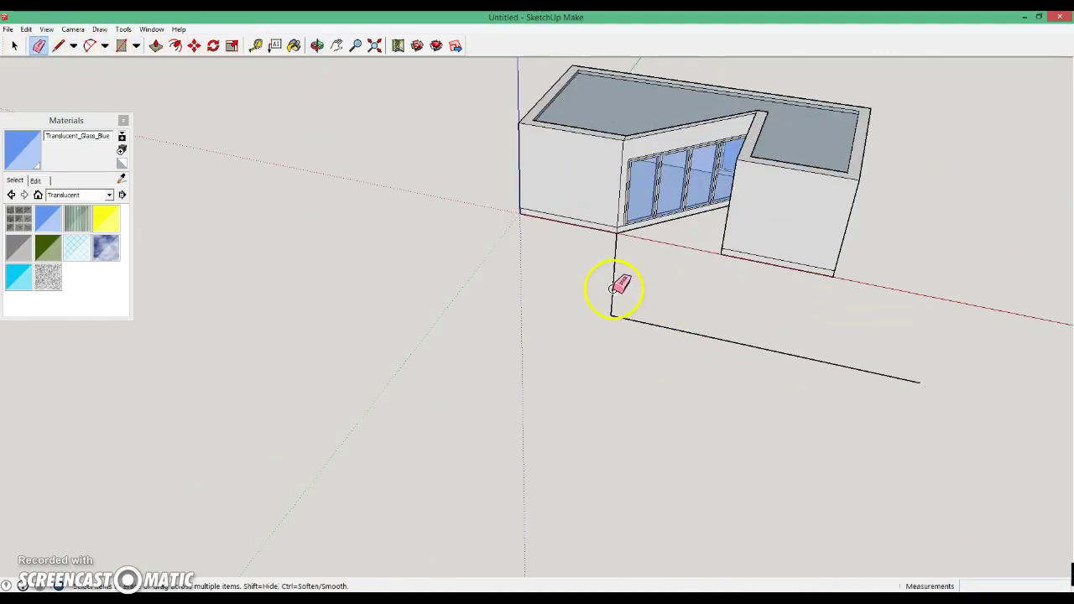
click(58, 47)
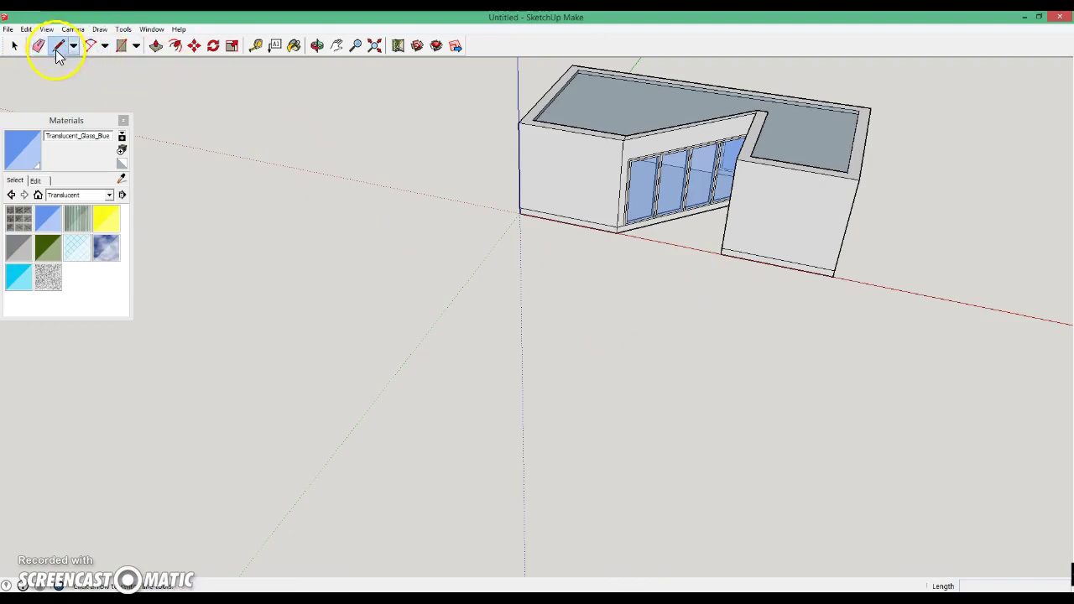
- Draw the terrace outline with a 7500mm edge and close it into a face
click(618, 232)
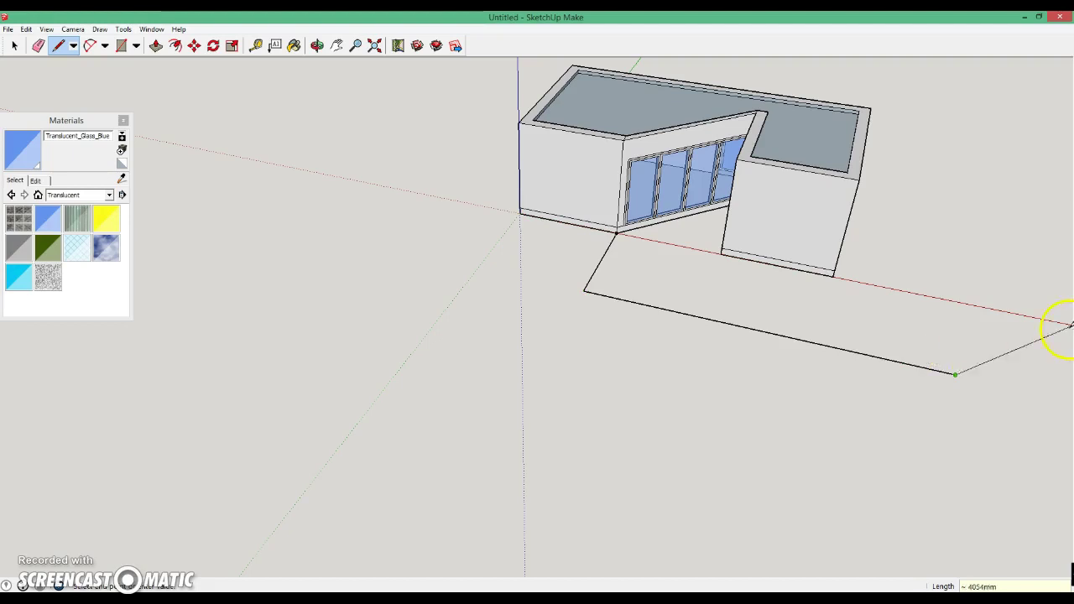
middle_drag(974, 217, 1016, 439)
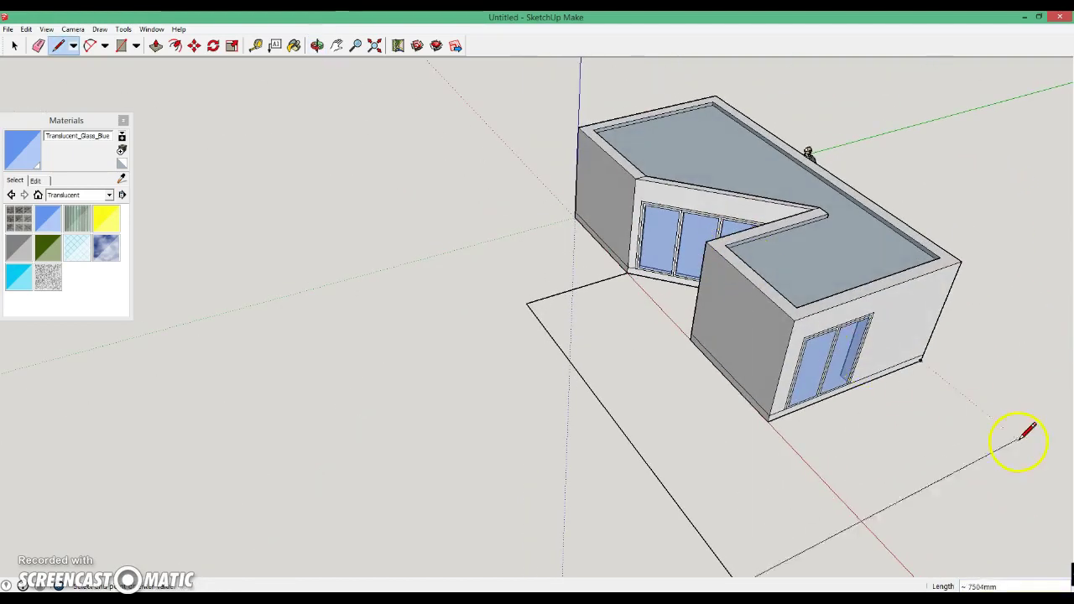
text(0)
key(Return)
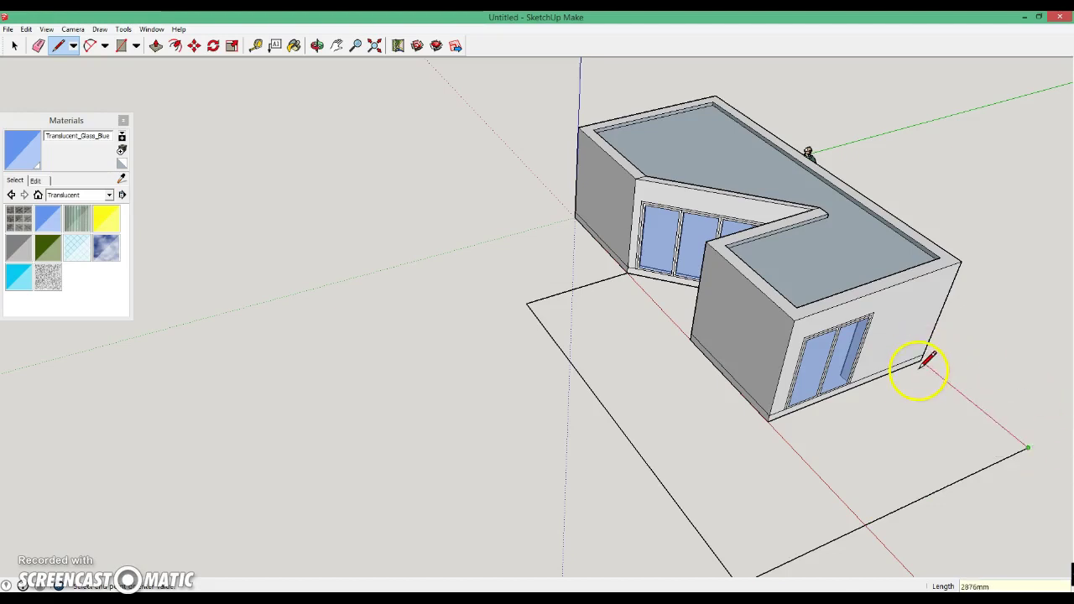
click(923, 359)
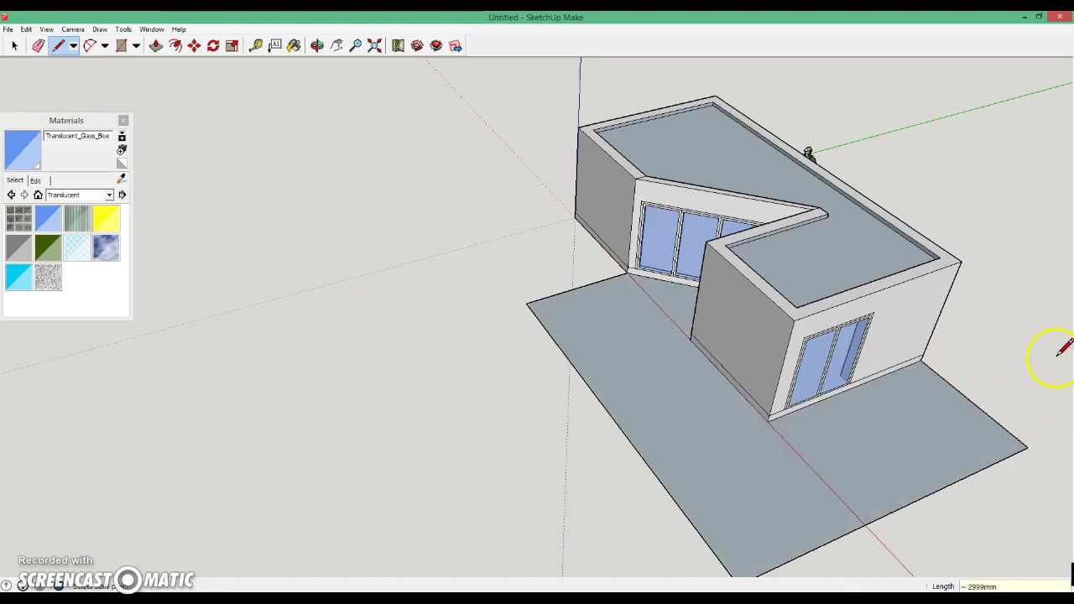
- Push/Pull the terrace face up 200mm into a slab
click(194, 46)
click(156, 45)
click(648, 352)
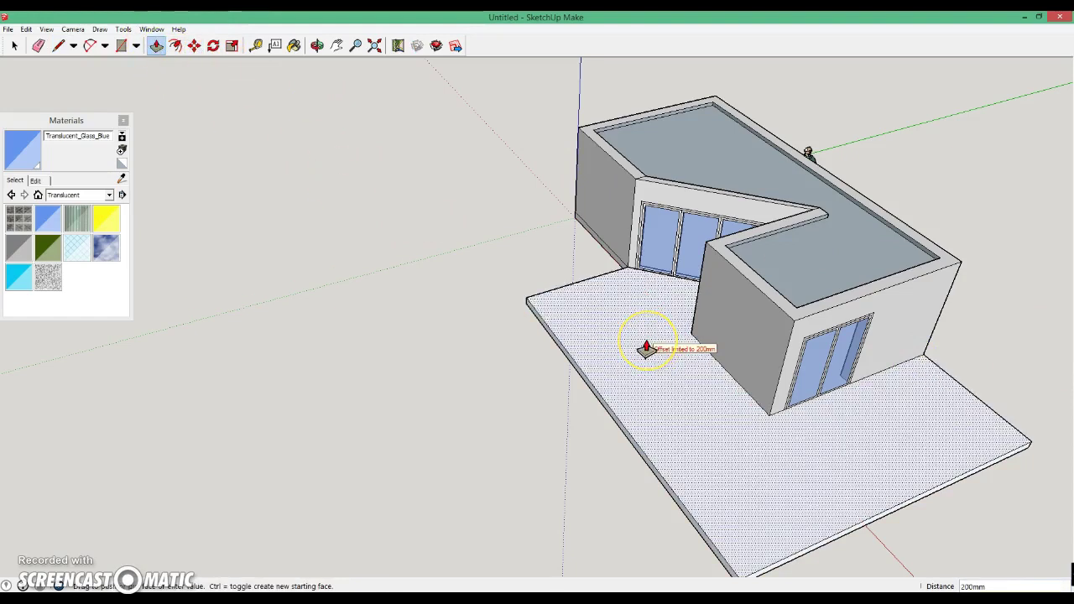
click(575, 348)
mouse_move(579, 346)
middle_down()
mouse_move(932, 228)
mouse_move(853, 235)
middle_up()
scroll(798, 288, up, 3)
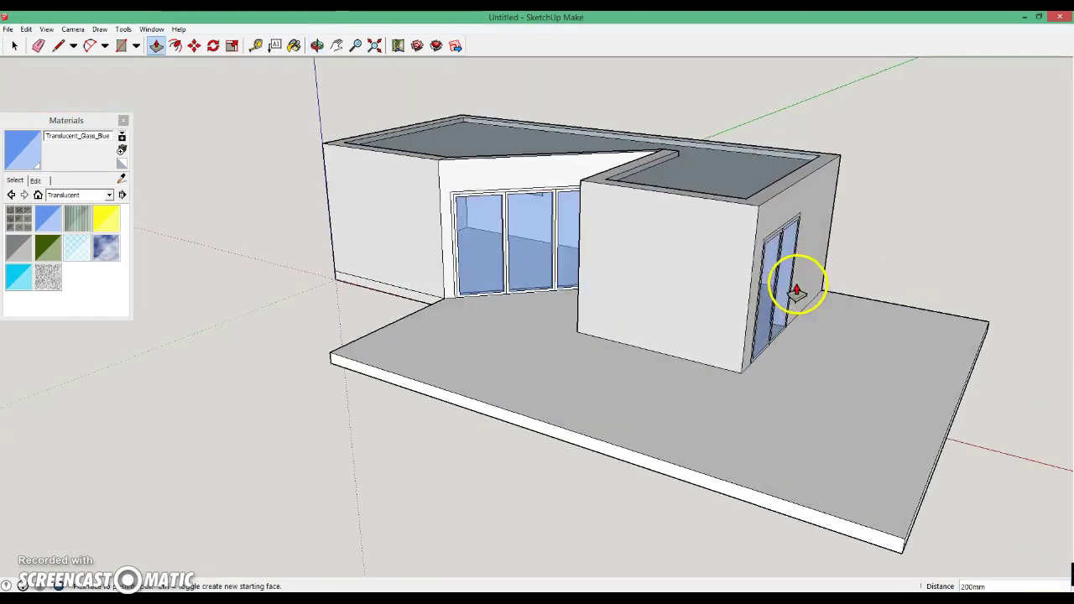
middle_drag(798, 287, 883, 251)
scroll(938, 225, up, 2)
middle_drag(939, 225, 780, 247)
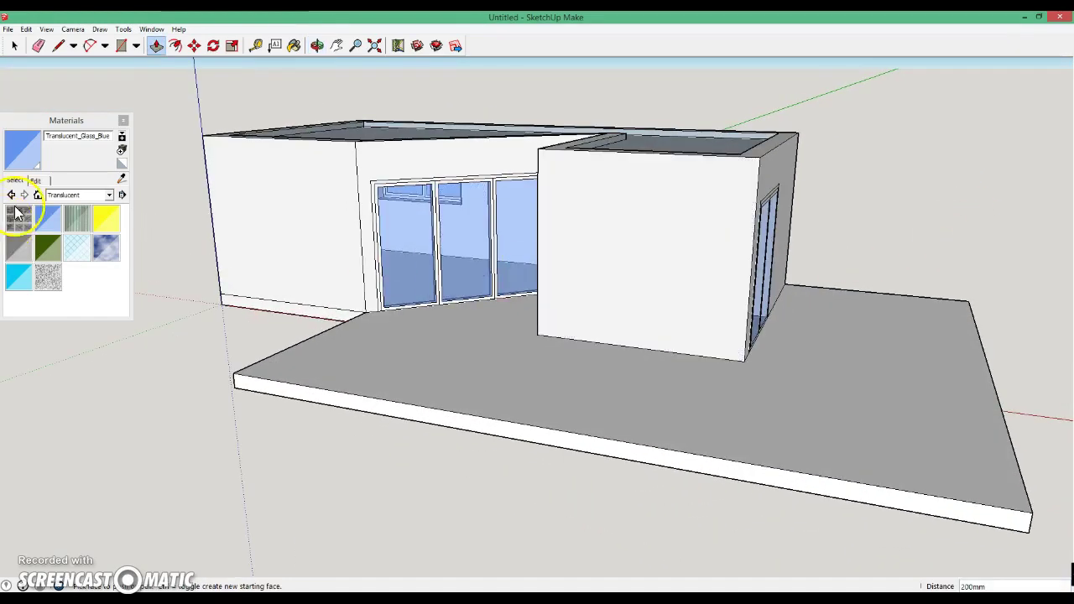
- Turn on Show shadows in Shadow Settings and move the time of day later
click(154, 32)
click(181, 153)
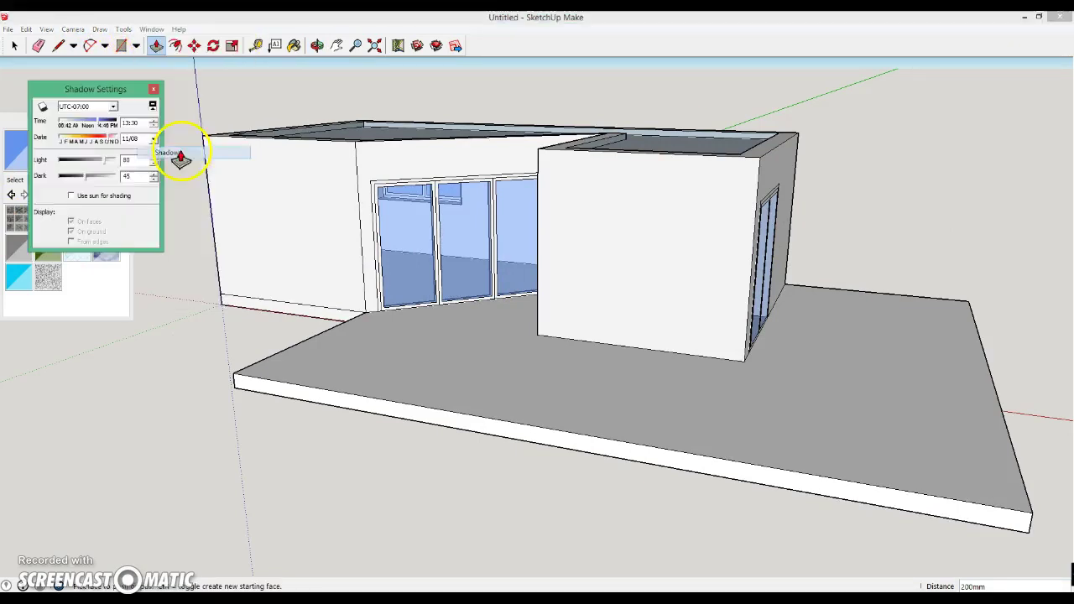
click(43, 107)
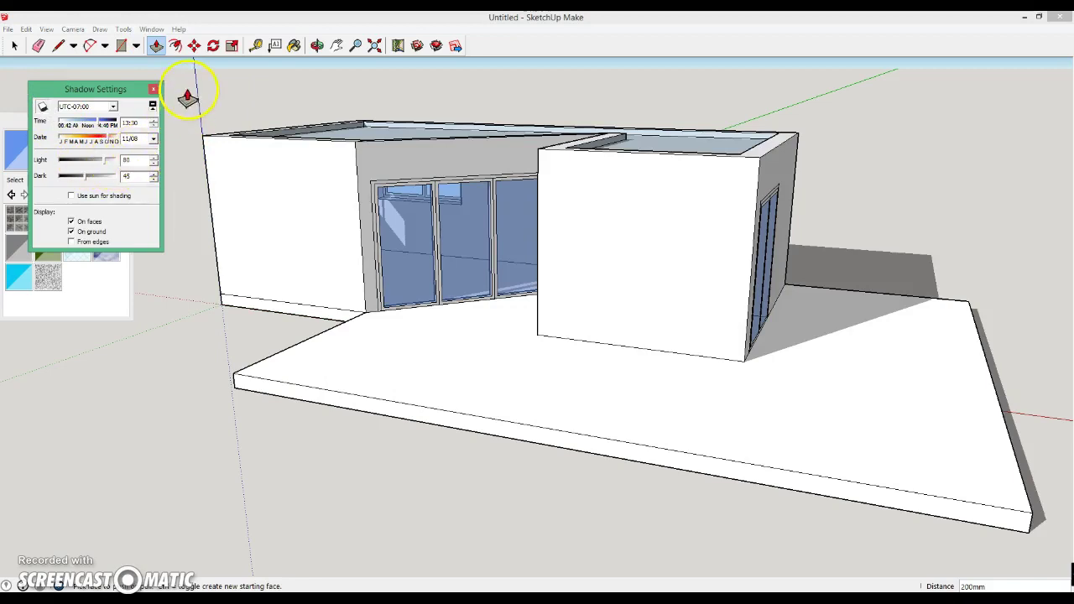
click(152, 125)
click(153, 124)
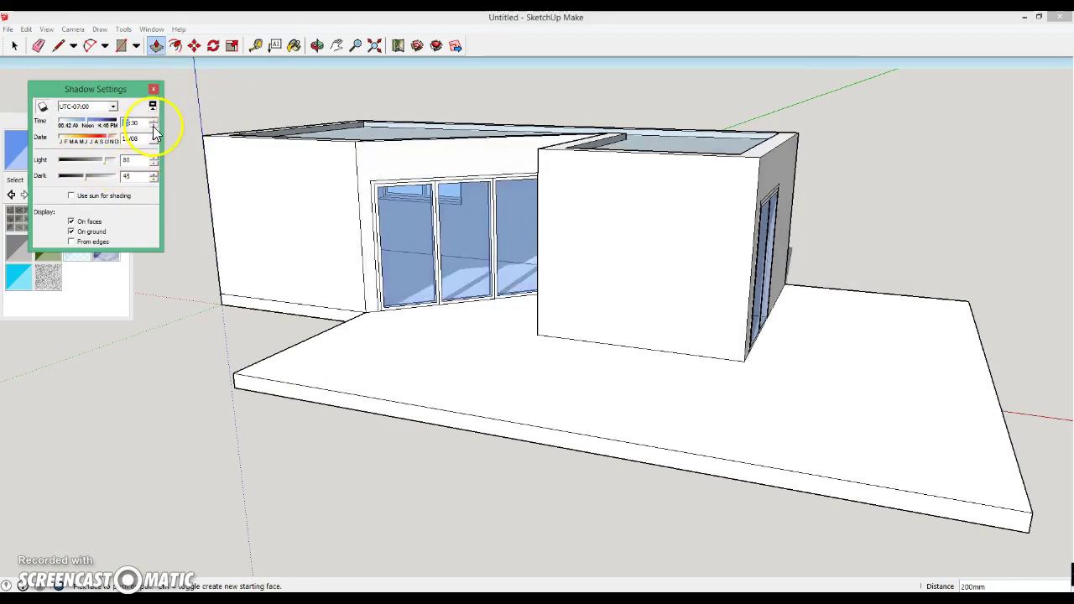
click(153, 124)
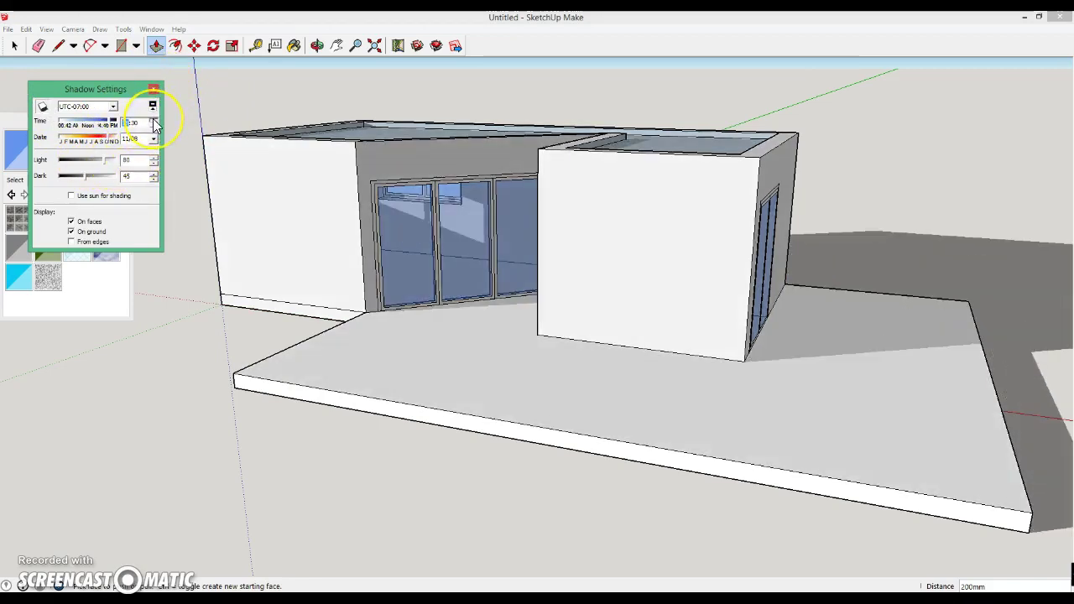
click(132, 124)
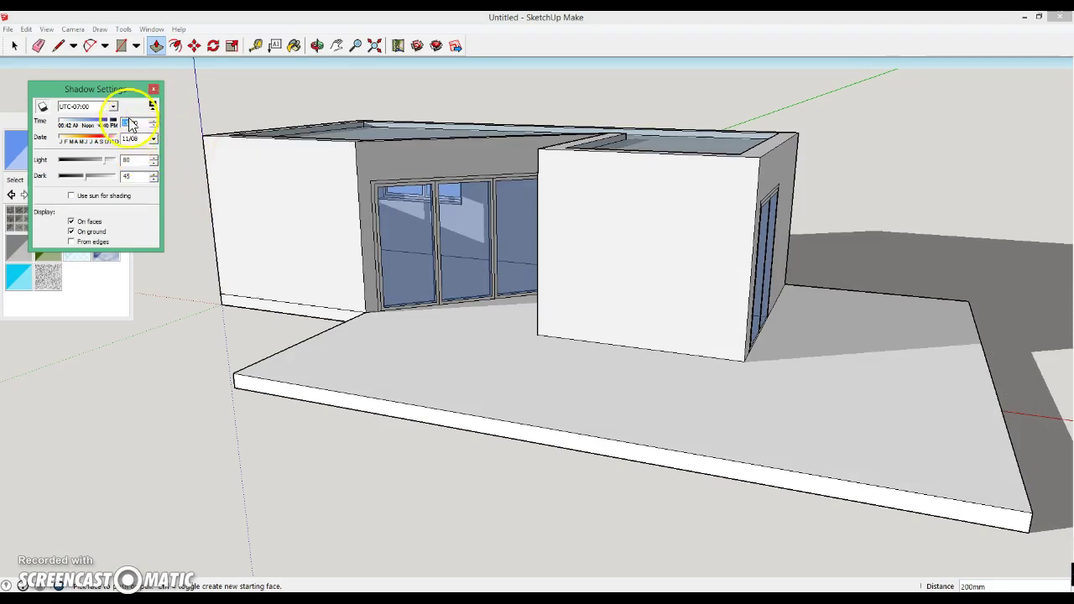
click(153, 30)
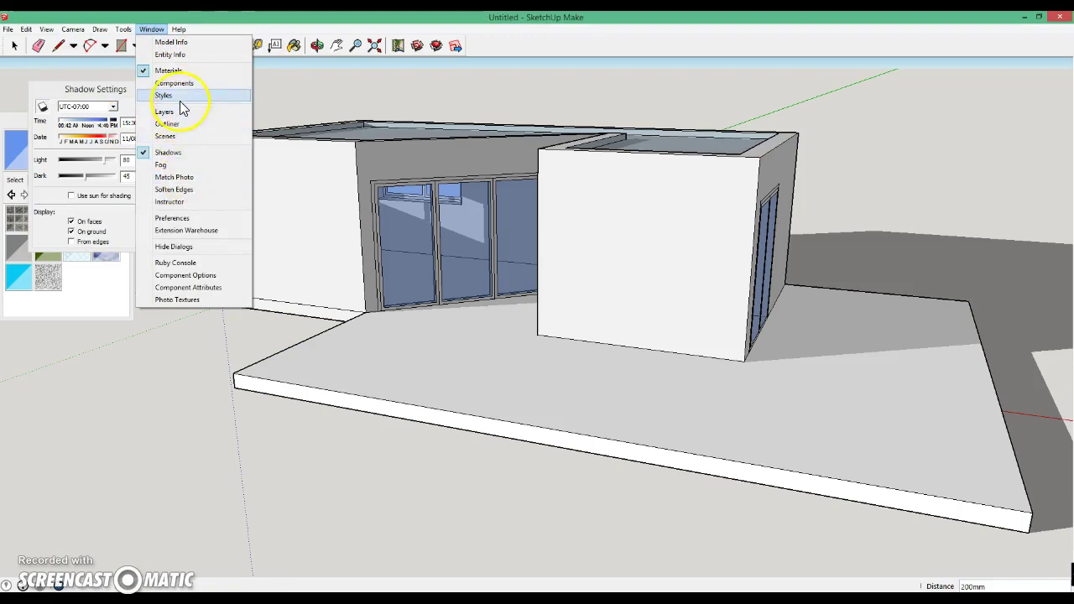
- Apply the Sketchy Edges Conte style from the Styles panel and orbit to a frontal view
click(180, 98)
click(107, 212)
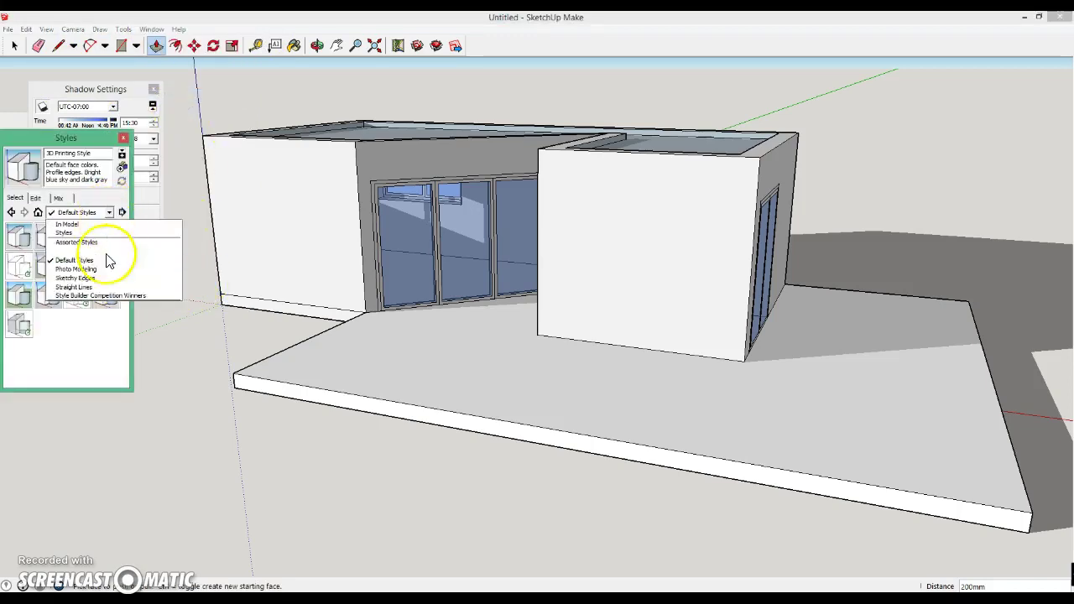
click(105, 278)
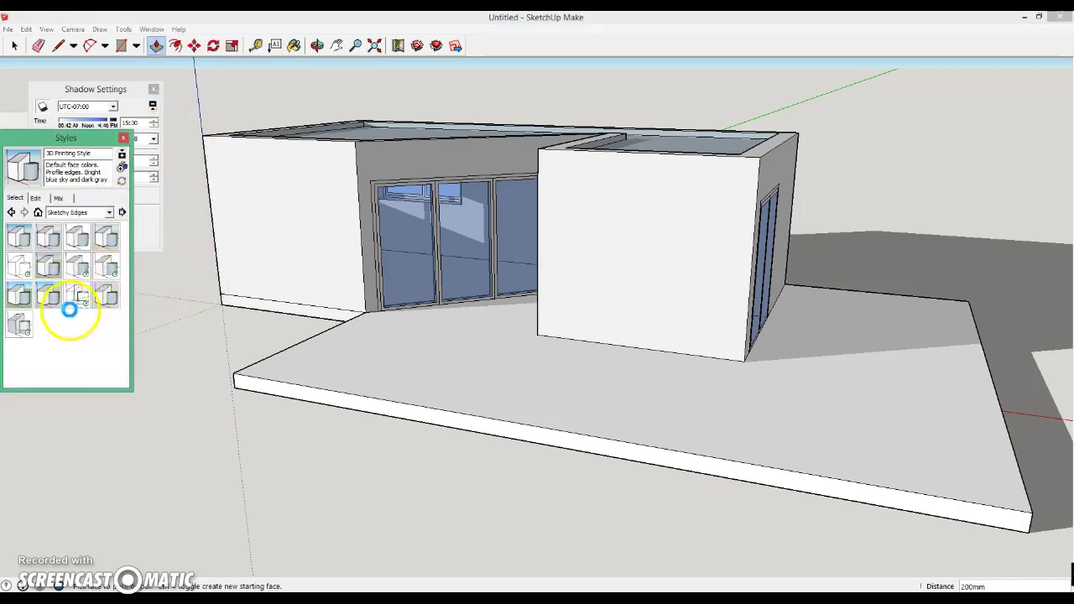
click(12, 295)
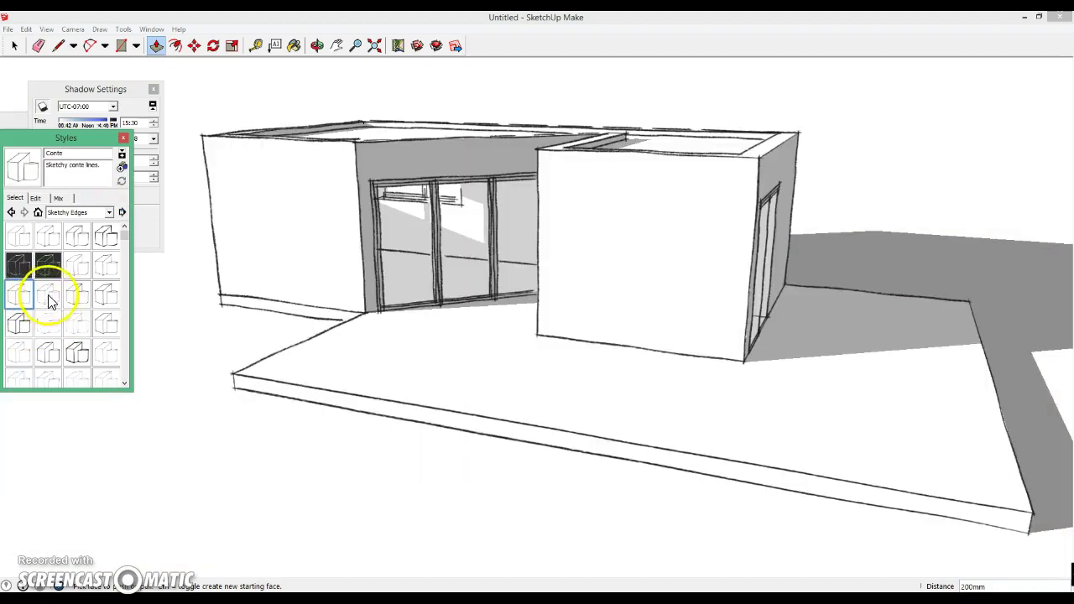
mouse_move(257, 351)
middle_down()
mouse_move(319, 324)
mouse_move(453, 304)
mouse_move(657, 304)
mouse_move(293, 324)
mouse_move(295, 307)
mouse_move(257, 278)
mouse_move(156, 293)
mouse_move(546, 299)
mouse_move(758, 257)
mouse_move(400, 278)
mouse_move(559, 340)
mouse_move(576, 391)
mouse_move(125, 371)
mouse_move(193, 375)
middle_up()
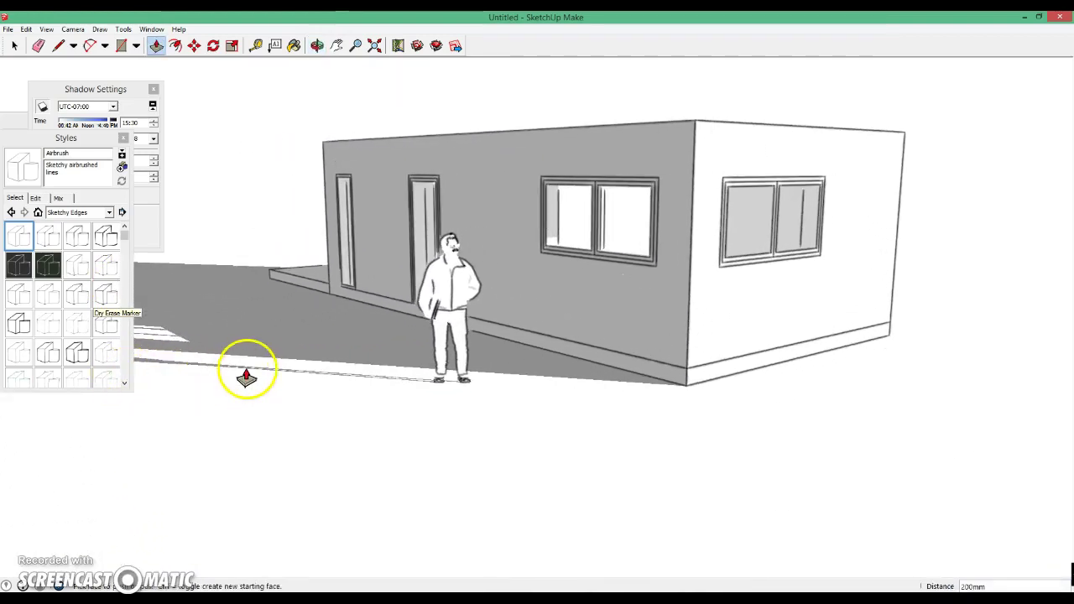